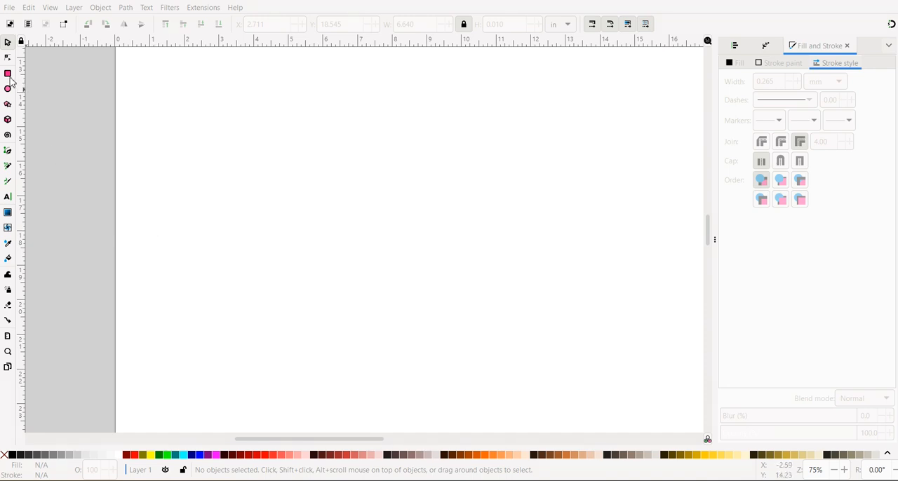
Step: Draw a rectangle about 4.2 in wide and 1.7 in high near the left side of the page
{"action": "key", "text": "r"}
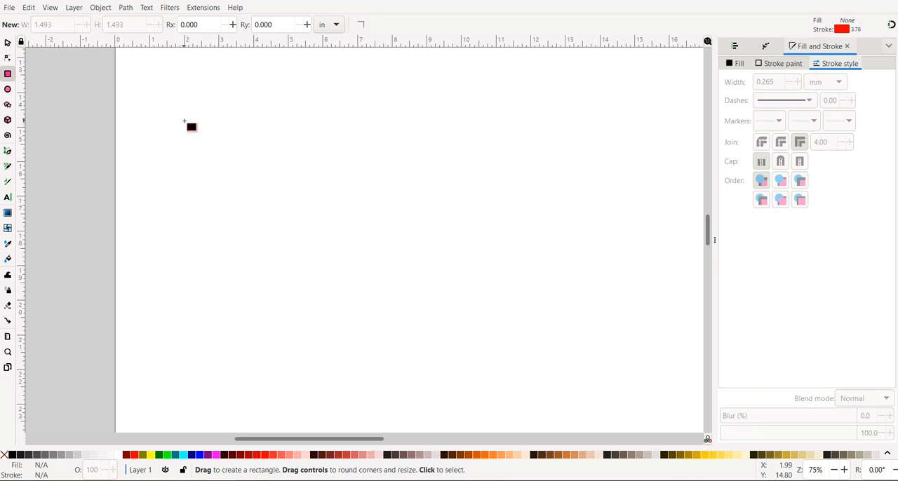
{"action": "left_click_drag", "start_coordinate": [185, 122], "coordinate": [329, 178]}
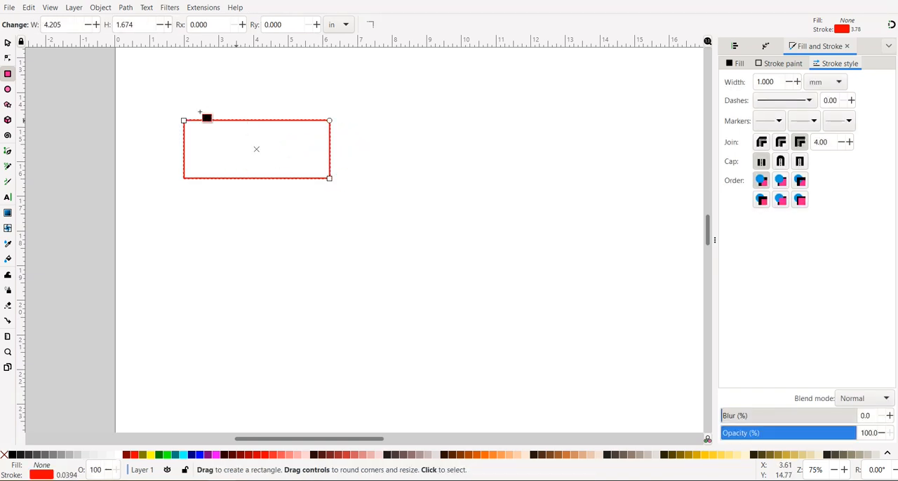
{"action": "left_click", "coordinate": [8, 43]}
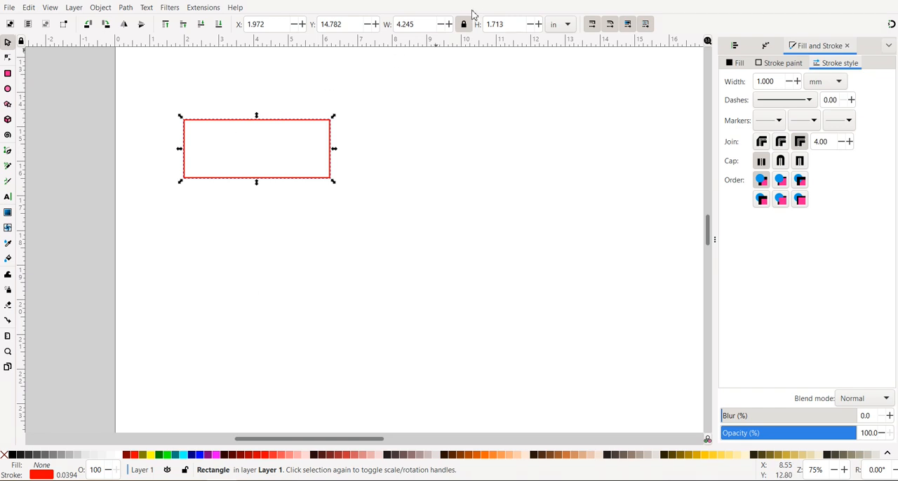
Step: Set the rectangle's height to 1 in with its width-to-height ratio locked
{"action": "left_click", "coordinate": [432, 24]}
{"action": "left_click", "coordinate": [514, 24]}
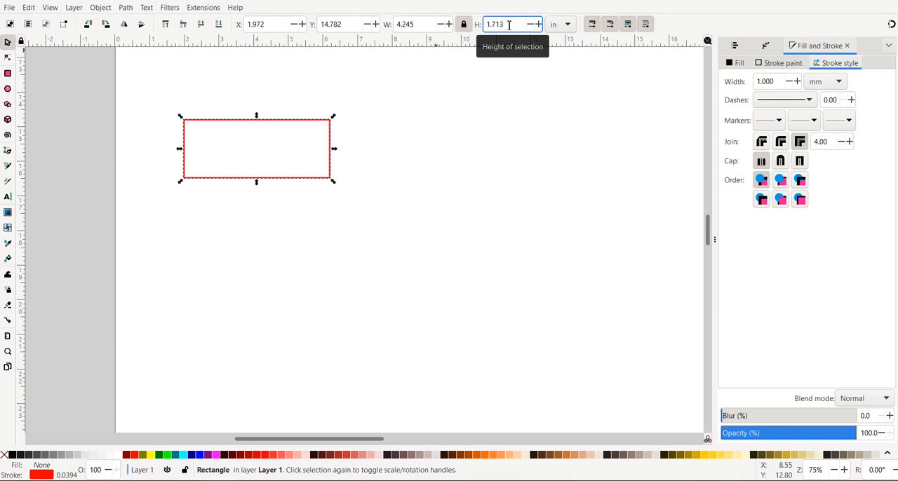
{"action": "key", "text": "ctrl+a"}
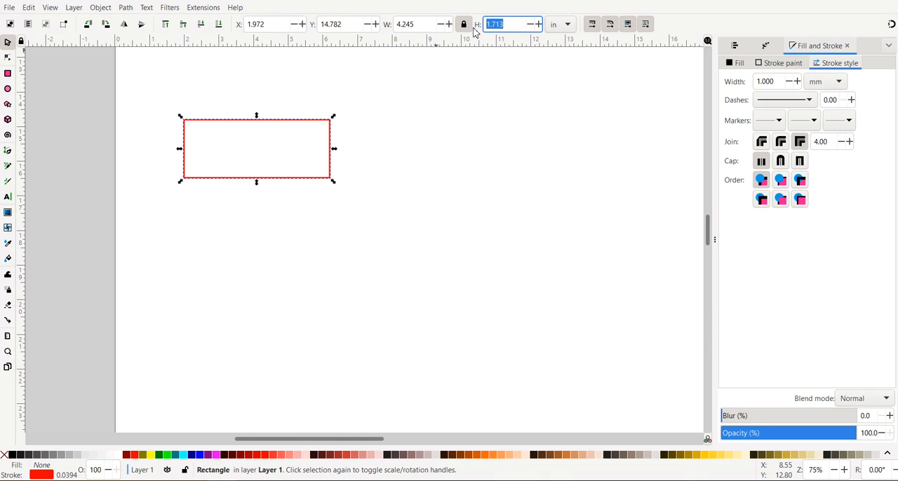
{"action": "type", "text": "1"}
{"action": "key", "text": "Return"}
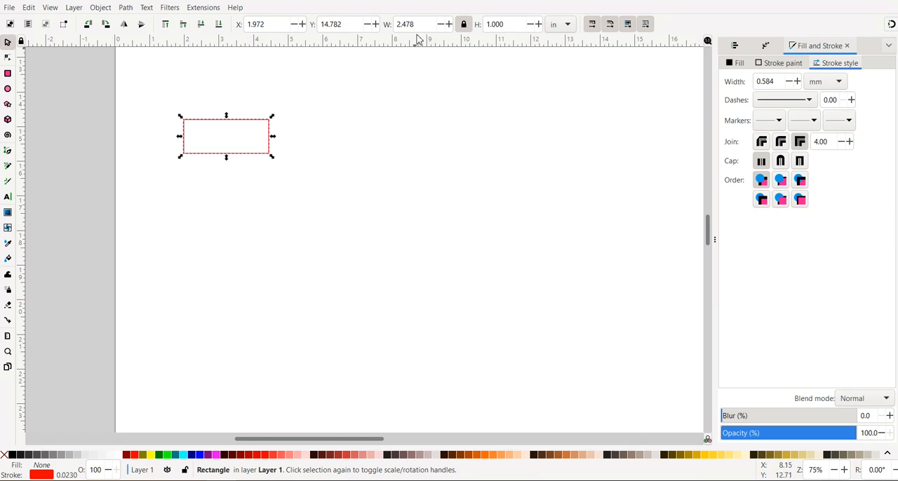
Step: Unlock the width-to-height ratio, set the rectangle's width to 3 in and deselect it
{"action": "left_click", "coordinate": [464, 25]}
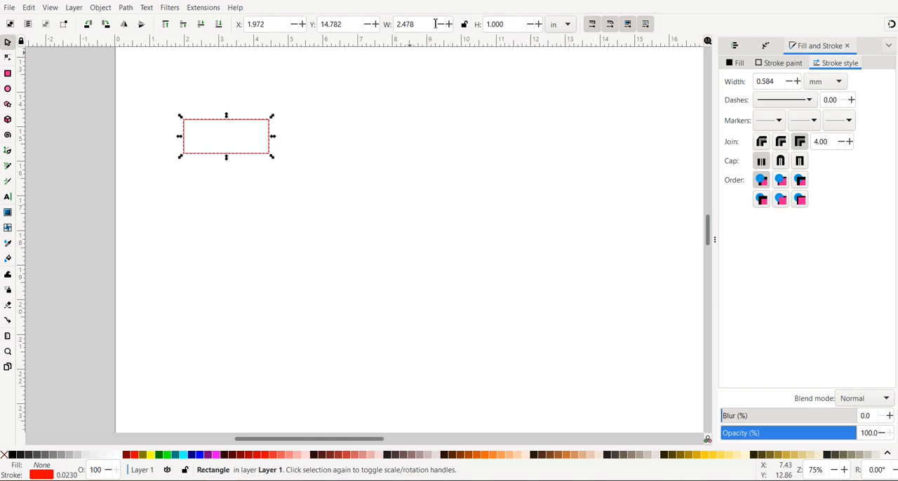
{"action": "left_click_drag", "start_coordinate": [424, 24], "coordinate": [392, 31]}
{"action": "type", "text": "3"}
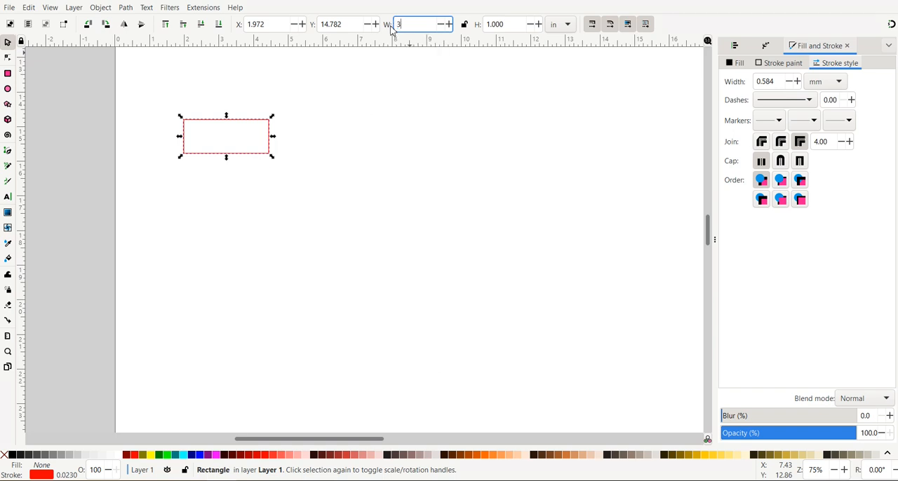
{"action": "key", "text": "Tab"}
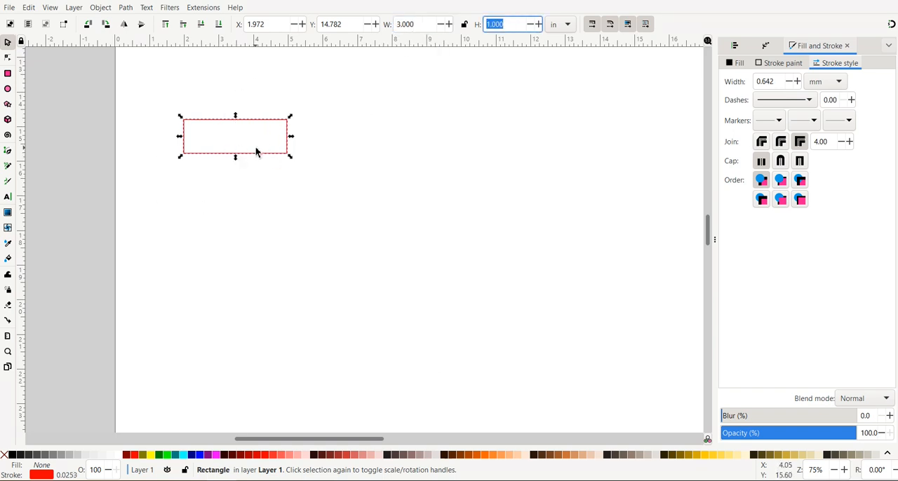
{"action": "left_click", "coordinate": [210, 138]}
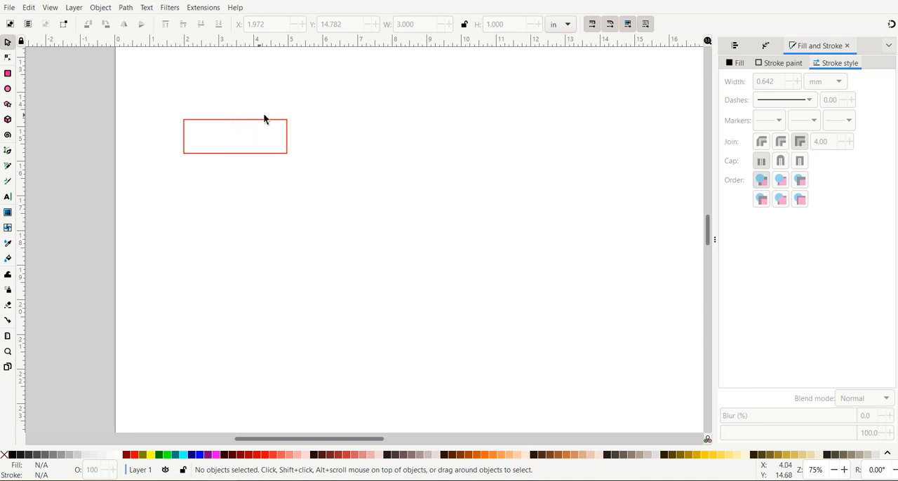
Step: Draw a second, upright rectangle about 0.9 in wide and 1.9 in high below the first one
{"action": "left_click", "coordinate": [8, 74]}
{"action": "left_click_drag", "start_coordinate": [181, 170], "coordinate": [213, 236]}
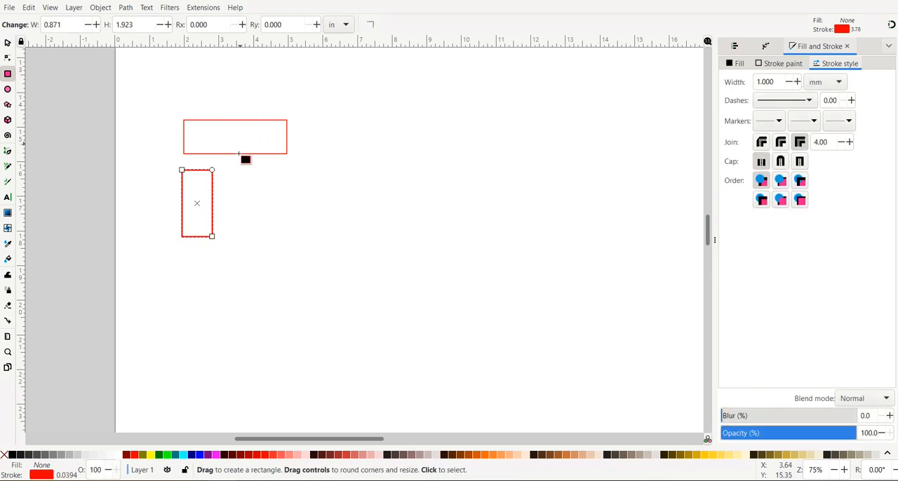
{"action": "left_click", "coordinate": [7, 44]}
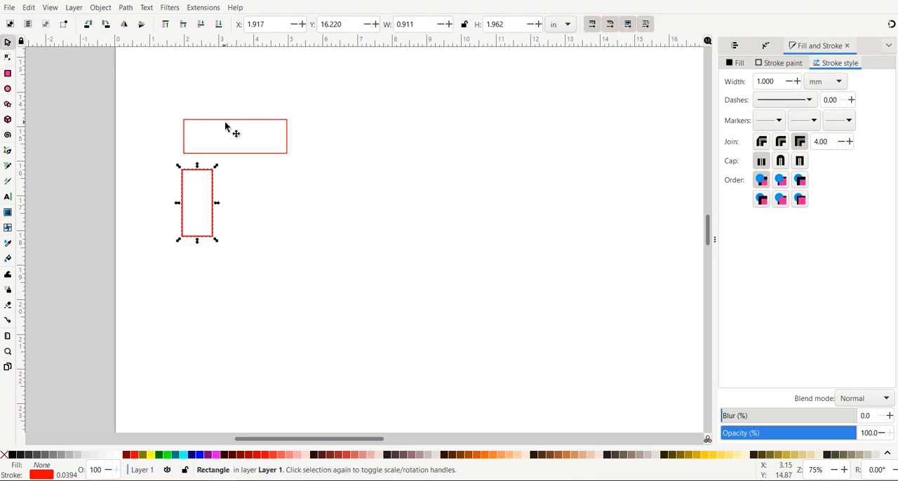
Step: Set the upright rectangle's height to 1.5 in, leaving its width independent
{"action": "left_click", "coordinate": [229, 121]}
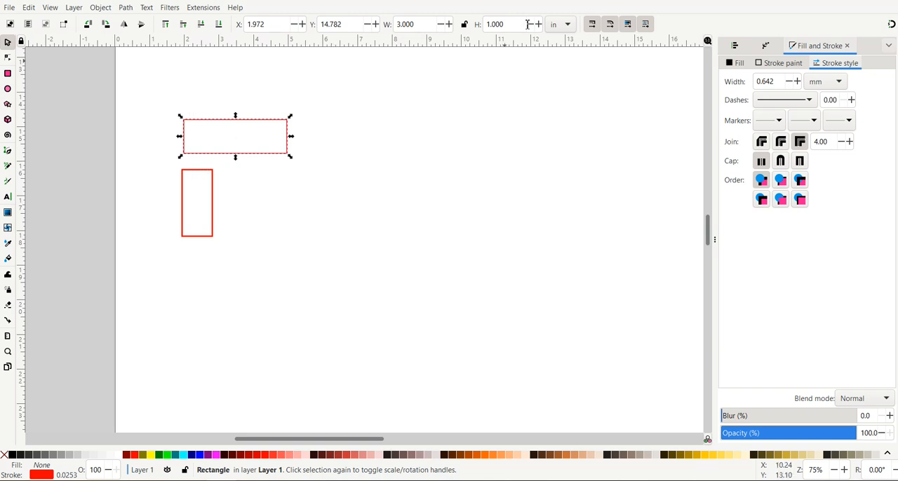
{"action": "left_click", "coordinate": [210, 226]}
{"action": "triple_click", "coordinate": [495, 24]}
{"action": "type", "text": "1.5"}
{"action": "key", "text": "Return"}
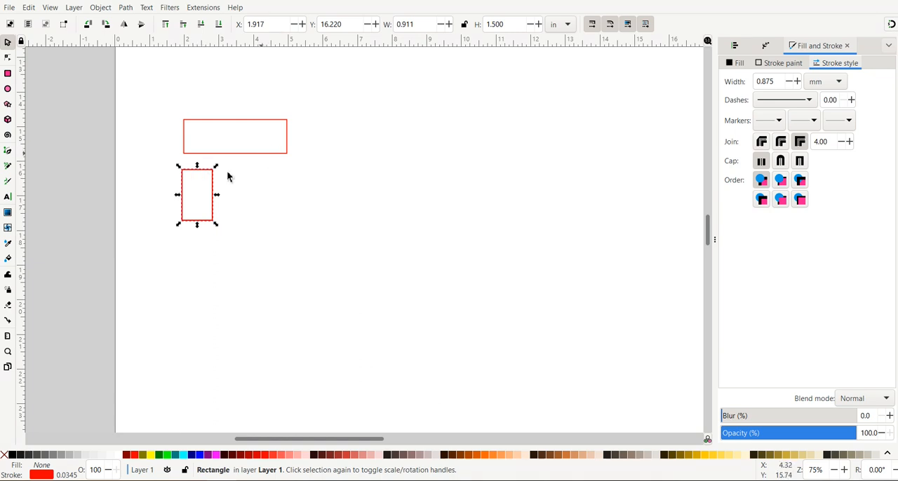
{"action": "left_click", "coordinate": [263, 155], "text": "shift"}
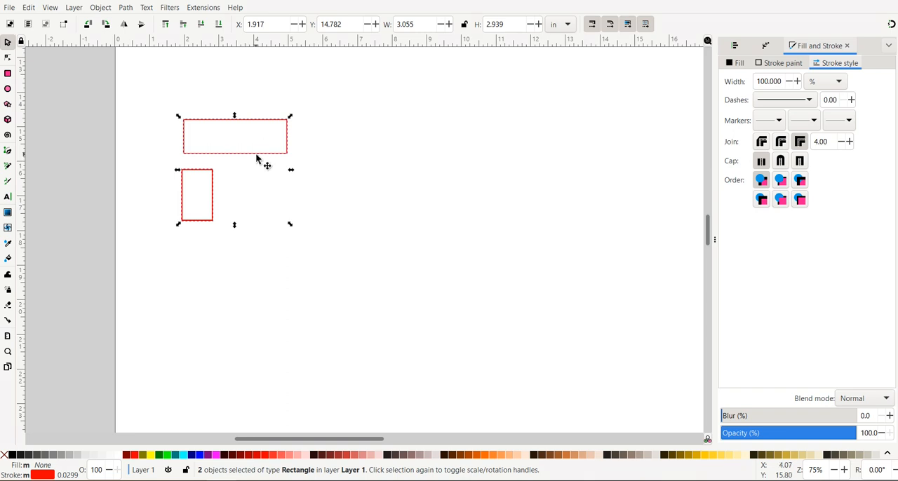
{"action": "key", "text": "Escape"}
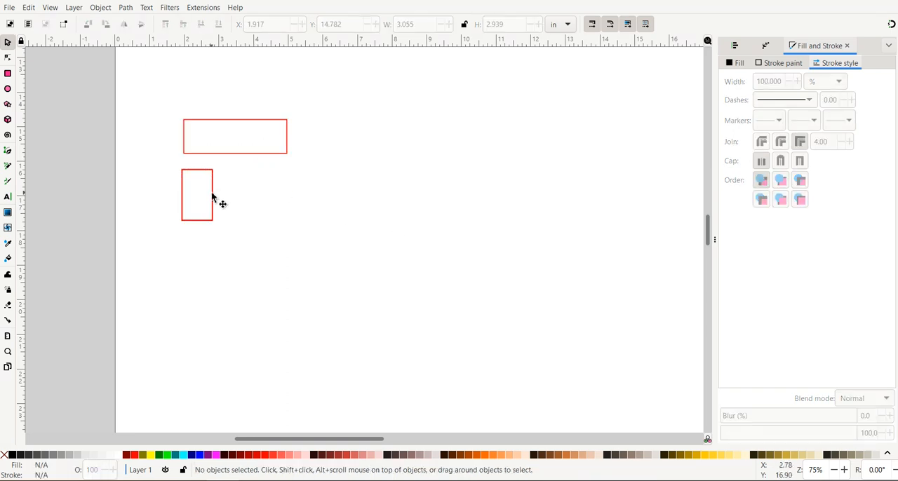
{"action": "left_click", "coordinate": [212, 192]}
{"action": "left_click", "coordinate": [268, 153], "text": "shift"}
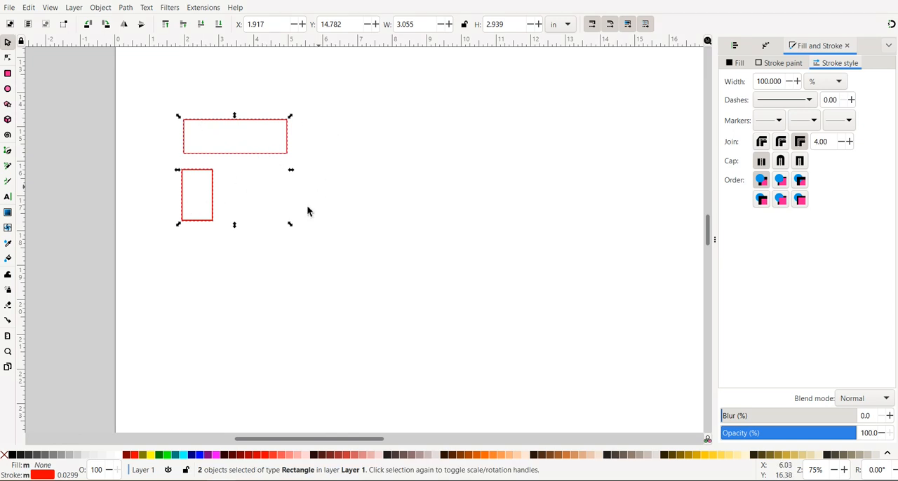
{"action": "key", "text": "Escape"}
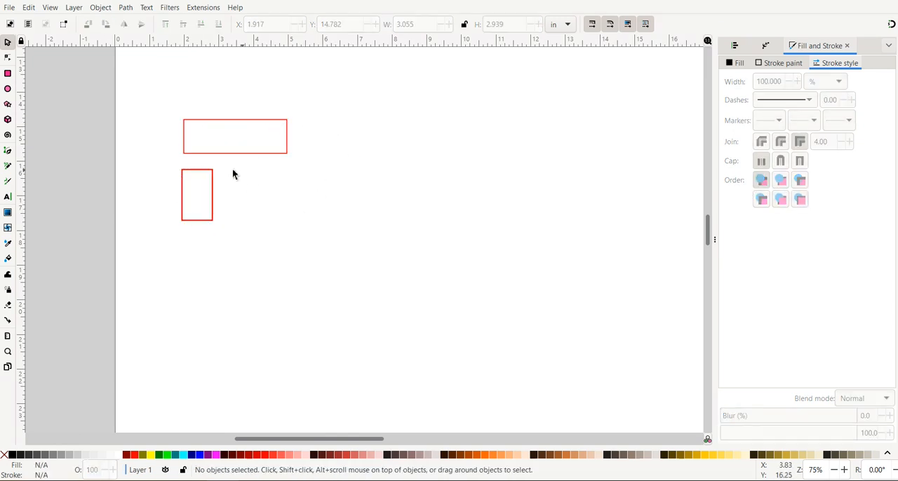
Step: Select the wide rectangle and add the upright one last, with the Align and Distribute options open
{"action": "left_click", "coordinate": [213, 189]}
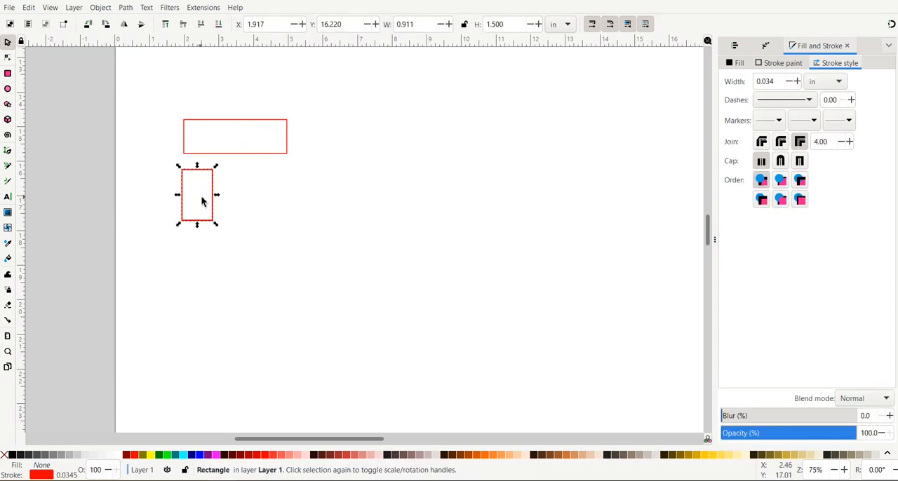
{"action": "left_click", "coordinate": [251, 160]}
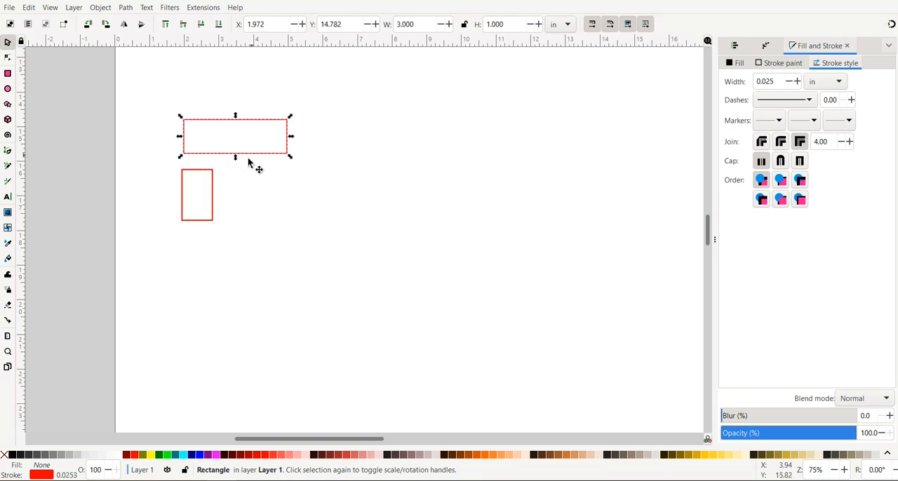
{"action": "left_click", "coordinate": [213, 202], "text": "shift"}
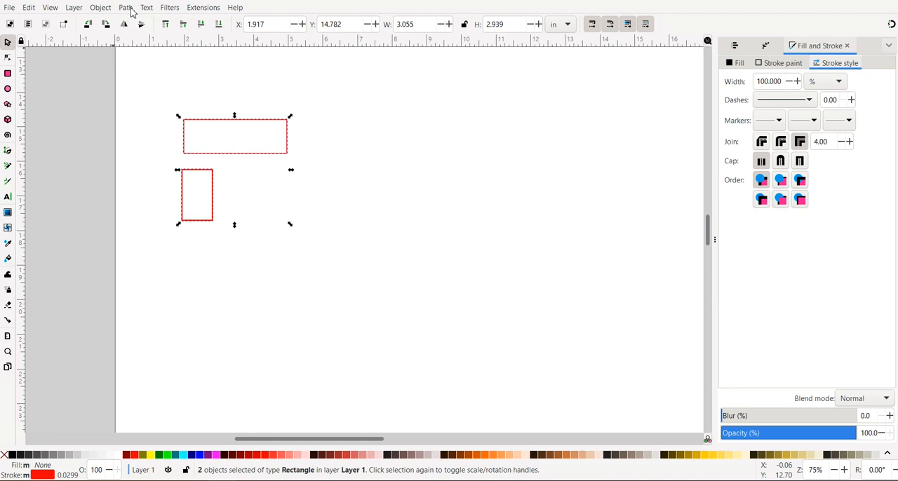
{"action": "left_click", "coordinate": [734, 47]}
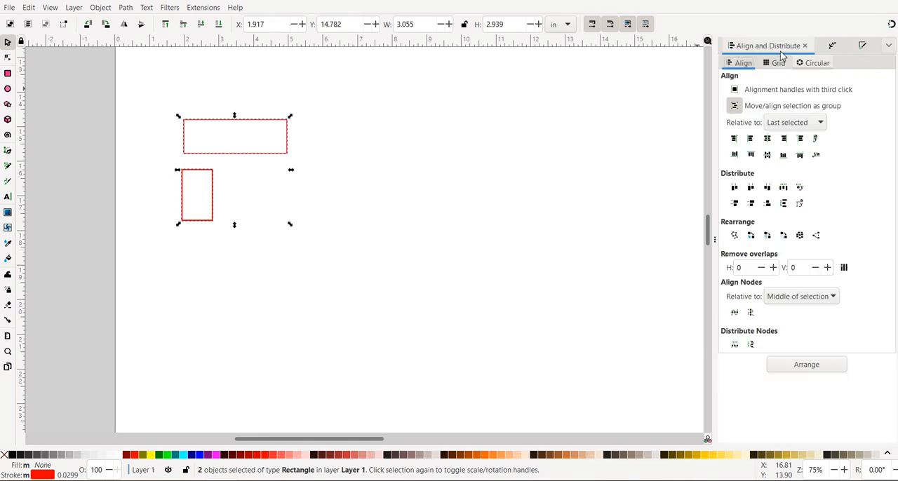
{"action": "left_click", "coordinate": [93, 10]}
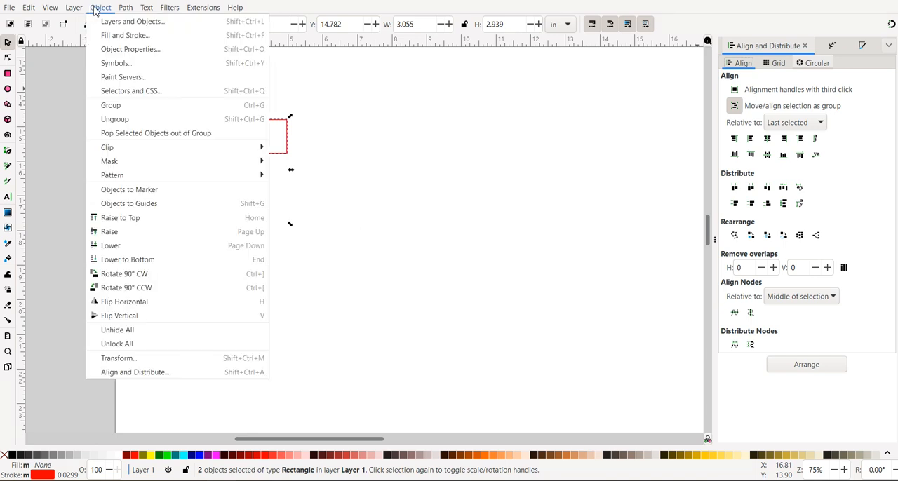
{"action": "left_click", "coordinate": [96, 8]}
{"action": "left_click", "coordinate": [126, 8]}
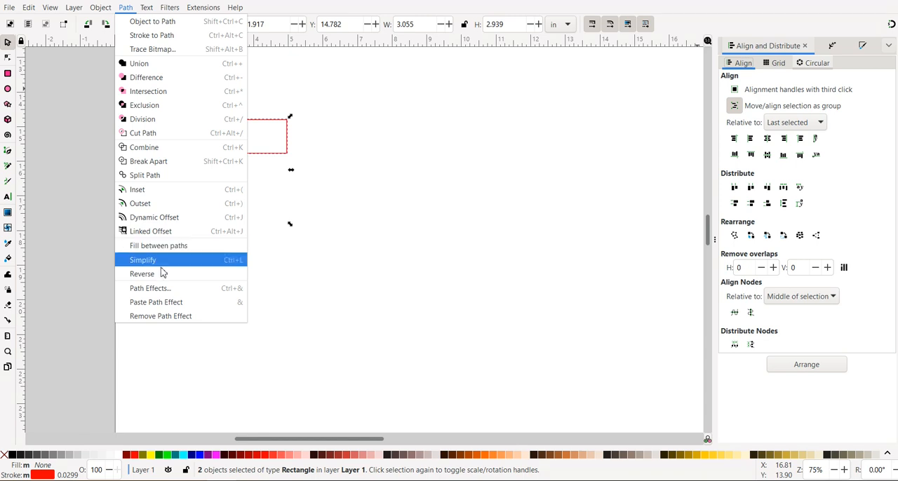
{"action": "mouse_move", "coordinate": [98, 10]}
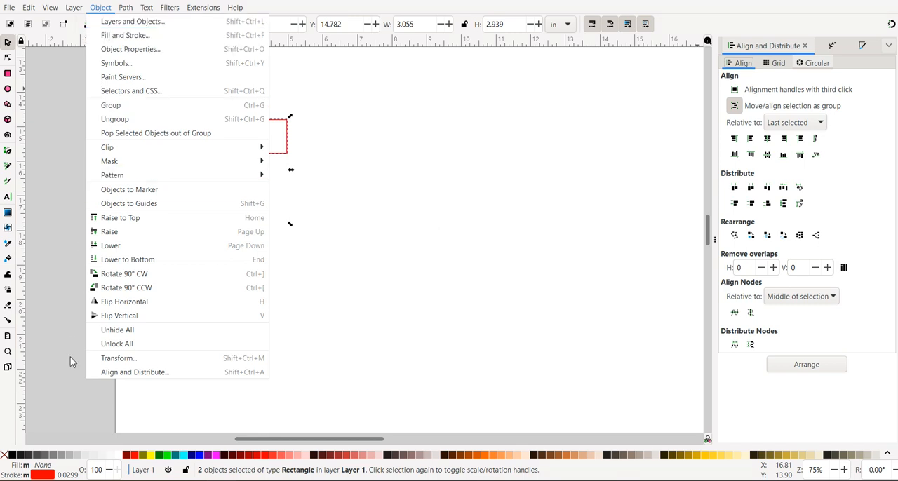
{"action": "left_click", "coordinate": [113, 373]}
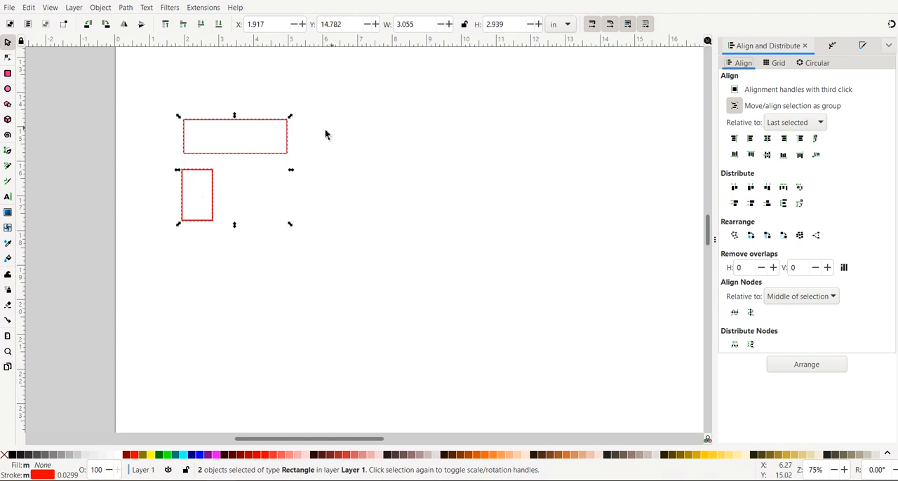
Step: Align both rectangles' left edges and center them on the horizontal axis relative to the last selected, then deselect them
{"action": "left_click", "coordinate": [753, 142]}
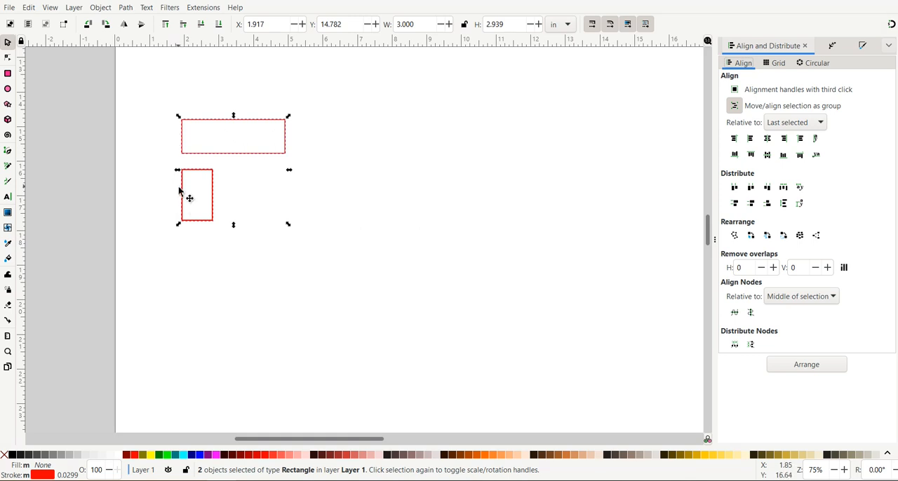
{"action": "left_click", "coordinate": [768, 139]}
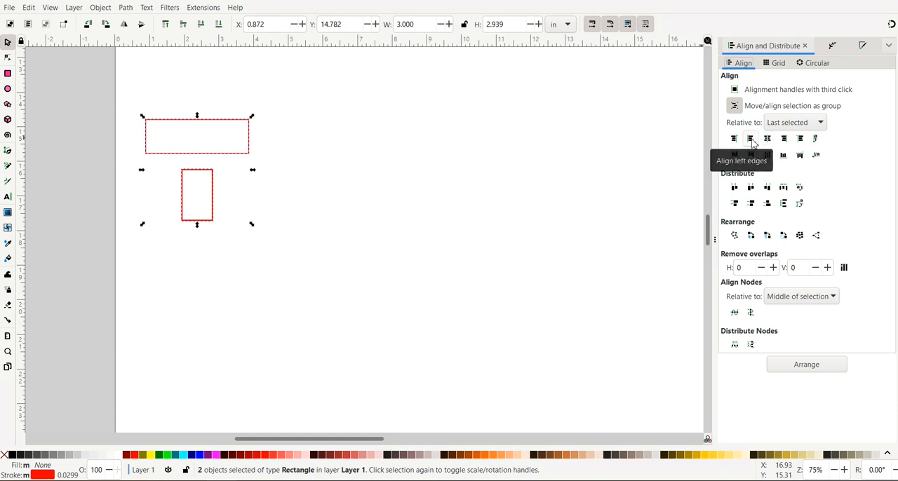
{"action": "left_click", "coordinate": [751, 139]}
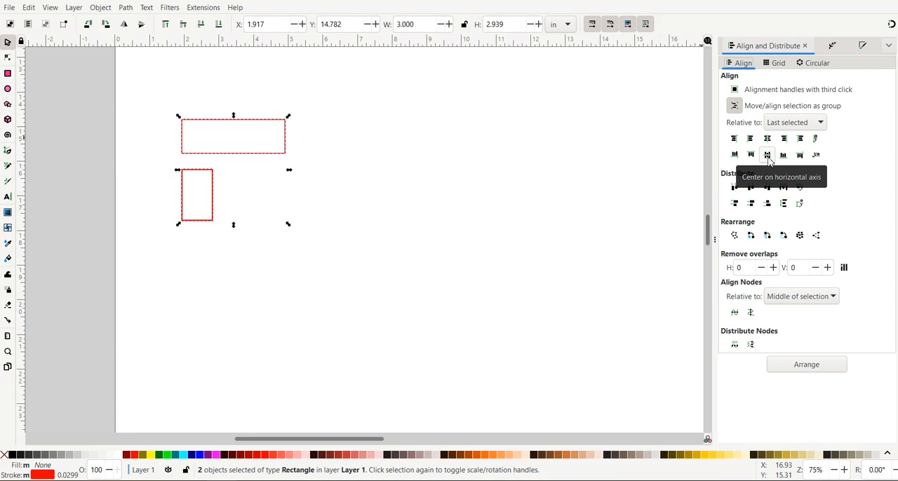
{"action": "left_click", "coordinate": [768, 157]}
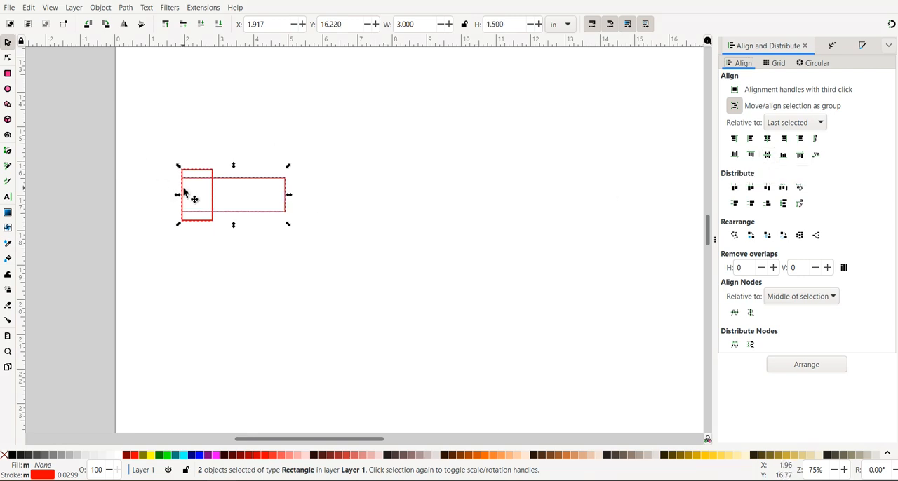
{"action": "left_click", "coordinate": [283, 271]}
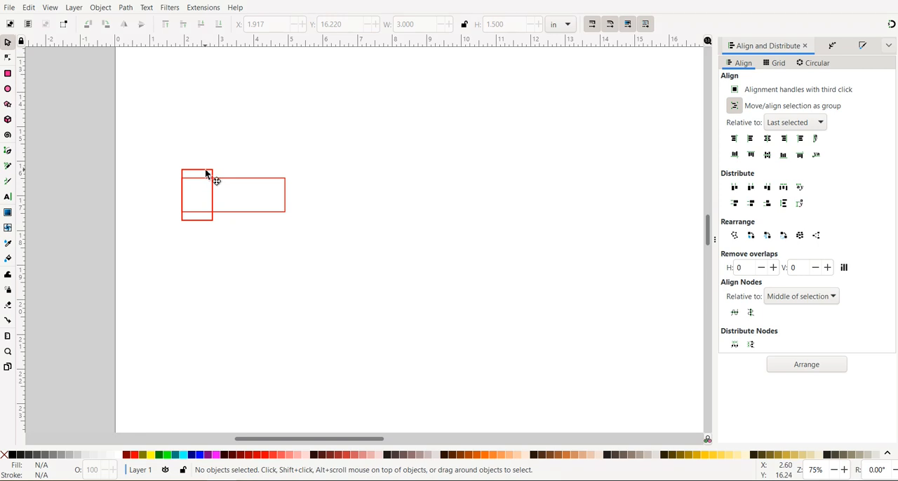
Step: Duplicate the upright rectangle in place
{"action": "left_click", "coordinate": [207, 175]}
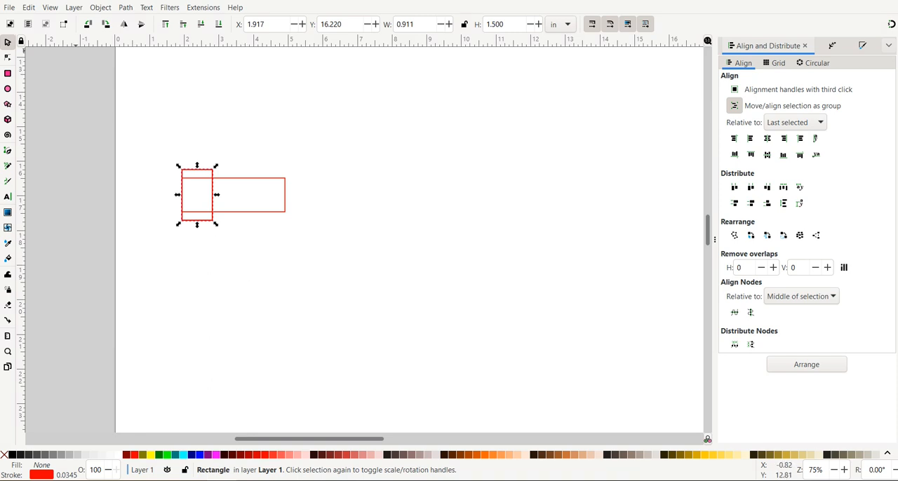
{"action": "left_click", "coordinate": [99, 8]}
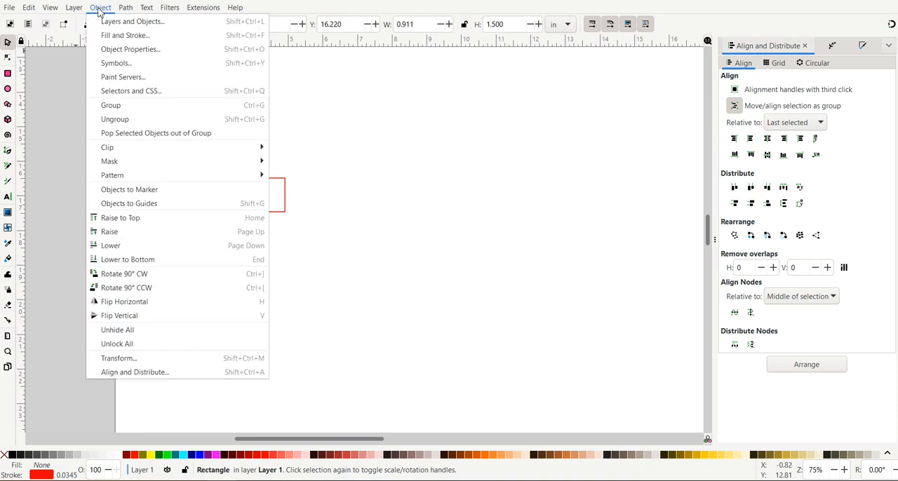
{"action": "left_click", "coordinate": [99, 8]}
{"action": "left_click", "coordinate": [50, 8]}
{"action": "left_click", "coordinate": [28, 8]}
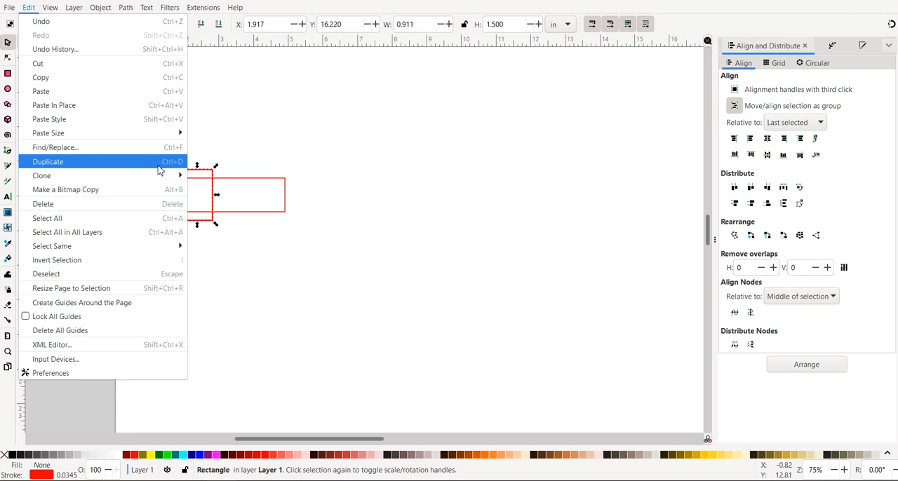
{"action": "left_click", "coordinate": [59, 161]}
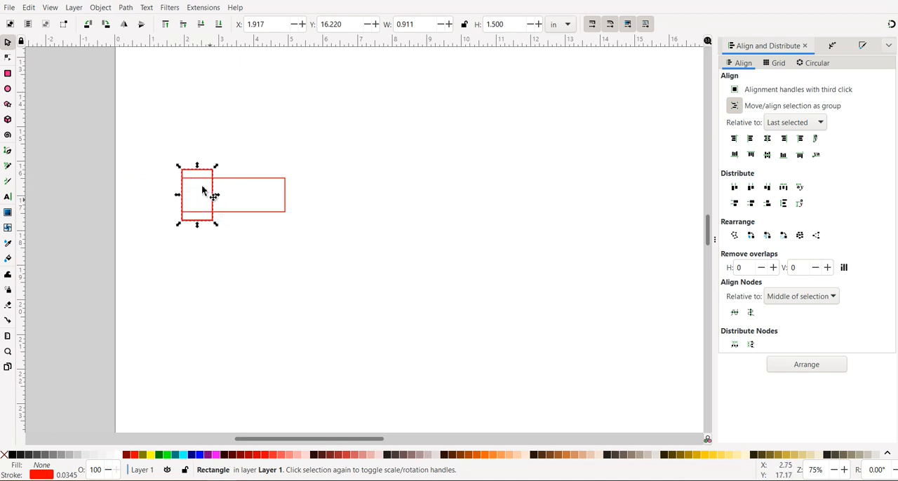
Step: Move the duplicated upright rectangle over to the lower-right corner of the wide rectangle
{"action": "left_click_drag", "start_coordinate": [219, 214], "coordinate": [308, 251]}
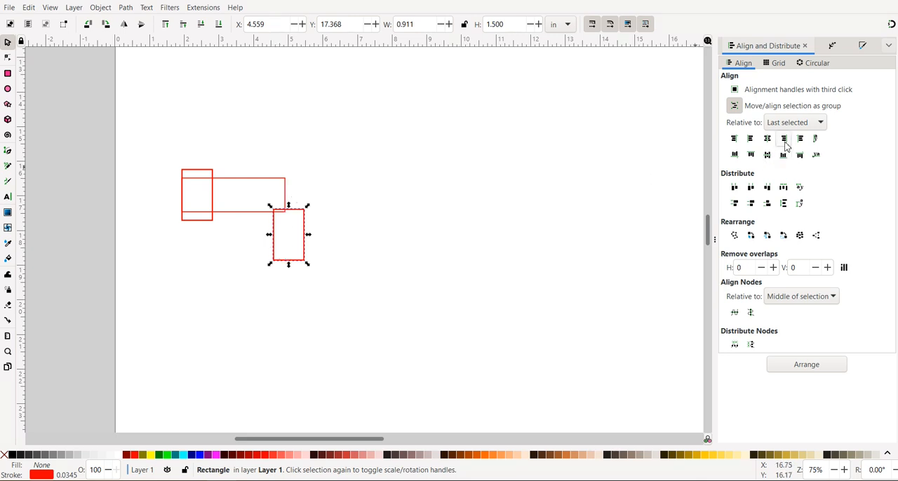
Step: Try to align the right edges of the wide rectangle and the duplicate with the duplicate selected last, and undo that alignment
{"action": "left_click", "coordinate": [274, 181], "text": "shift"}
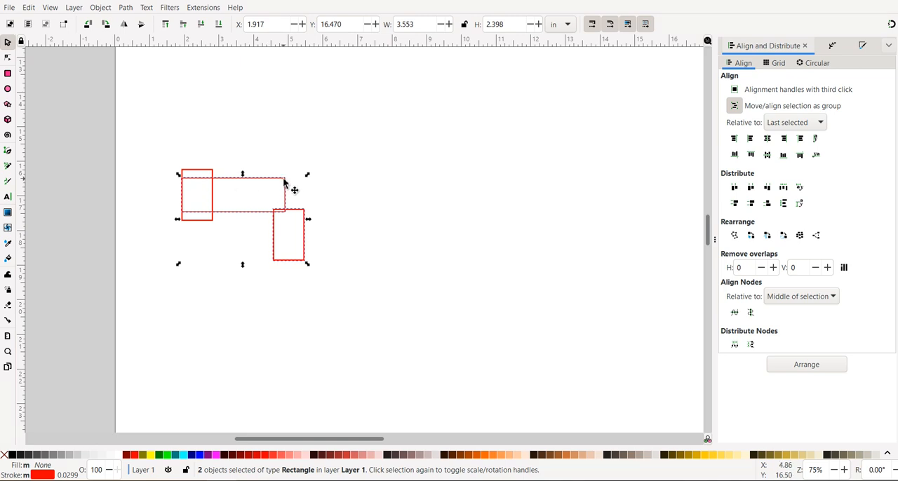
{"action": "left_click", "coordinate": [290, 134]}
{"action": "left_click", "coordinate": [267, 178]}
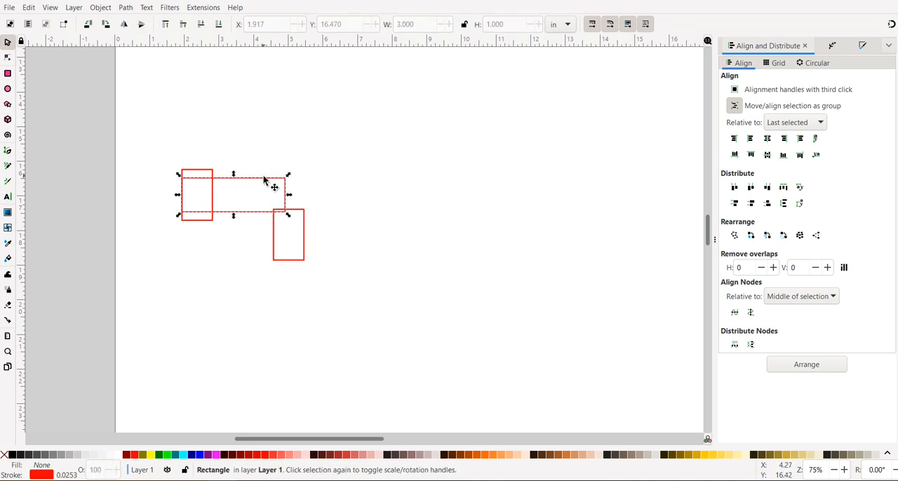
{"action": "left_click", "coordinate": [275, 247], "text": "shift"}
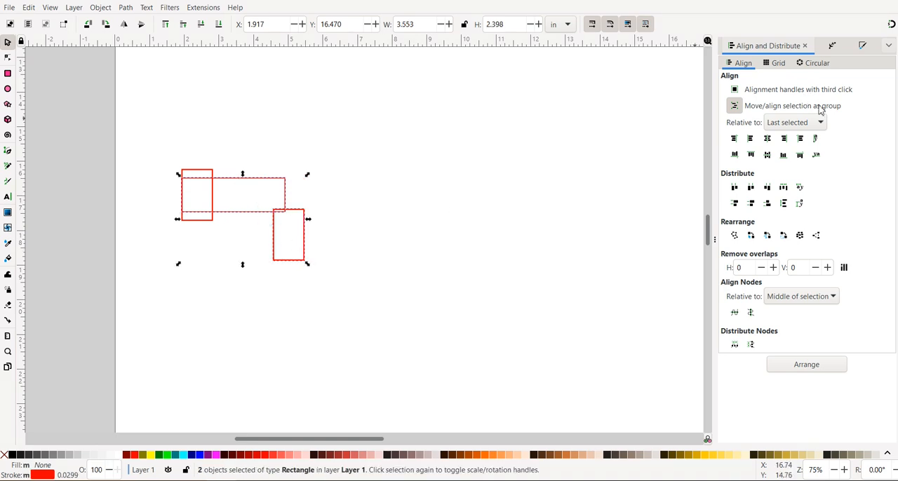
{"action": "left_click", "coordinate": [784, 139]}
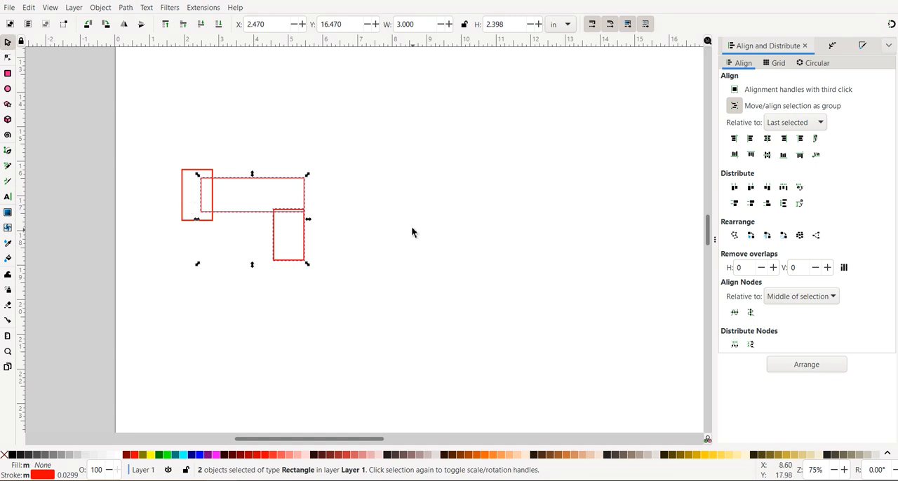
{"action": "left_click", "coordinate": [404, 200]}
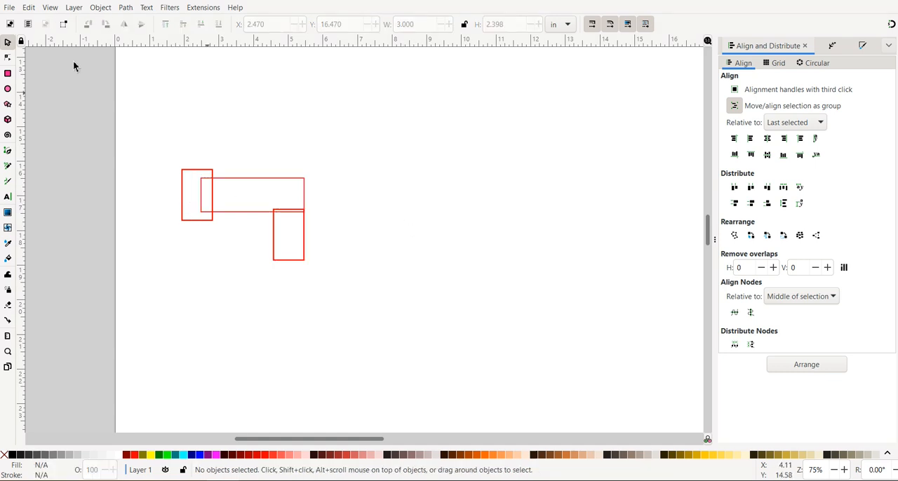
{"action": "left_click", "coordinate": [29, 7]}
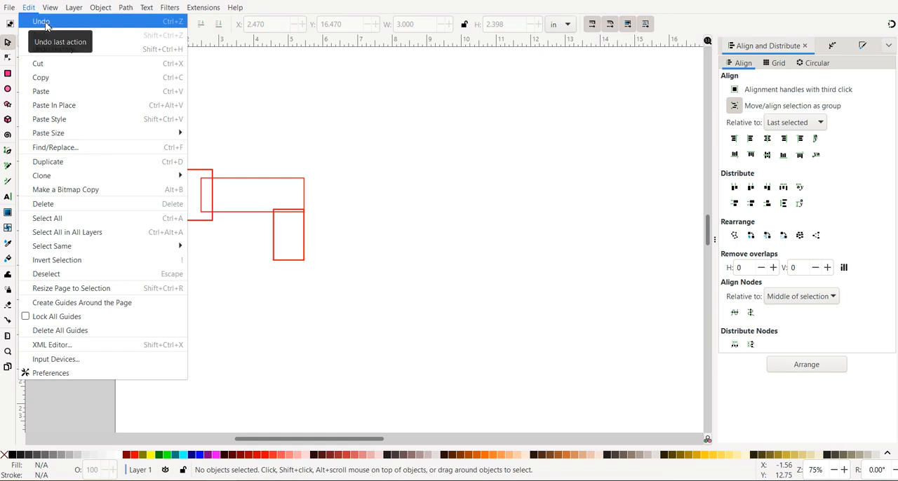
{"action": "left_click", "coordinate": [45, 26]}
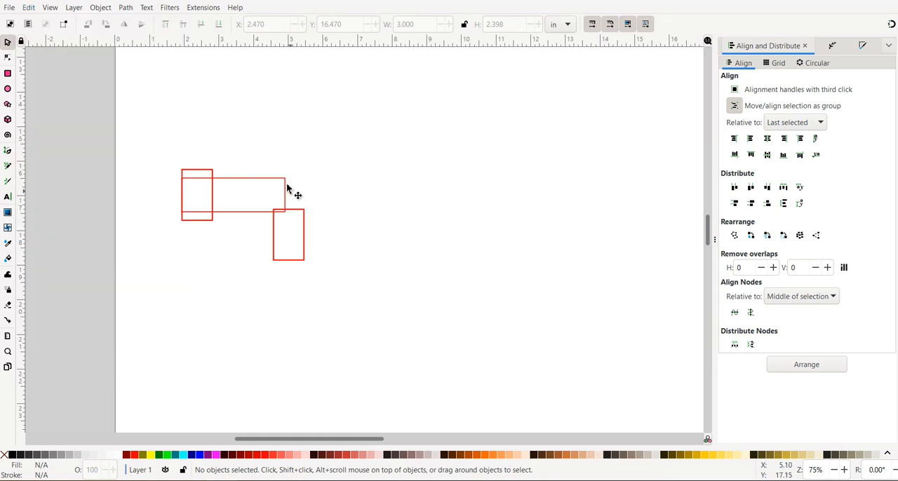
Step: Select the duplicate and add the wide rectangle last, align their right edges, center them on the horizontal axis, and deselect
{"action": "left_click", "coordinate": [304, 240]}
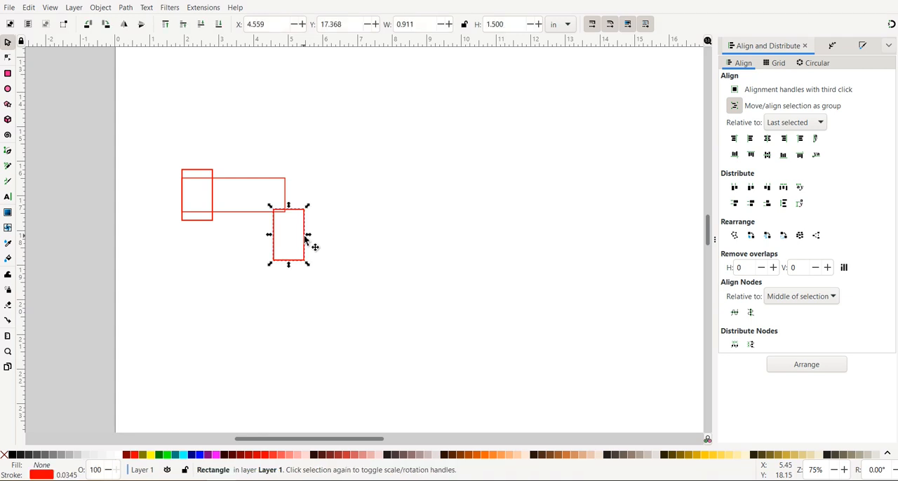
{"action": "left_click", "coordinate": [272, 179], "text": "shift"}
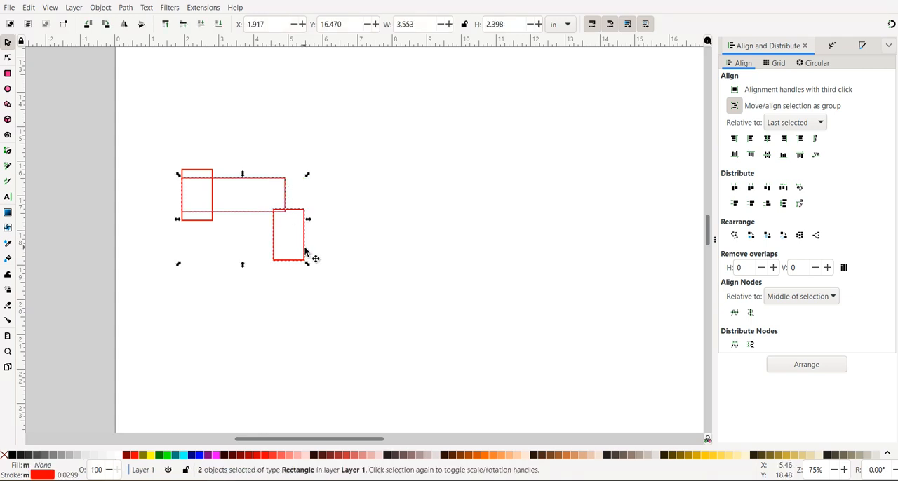
{"action": "left_click", "coordinate": [784, 139]}
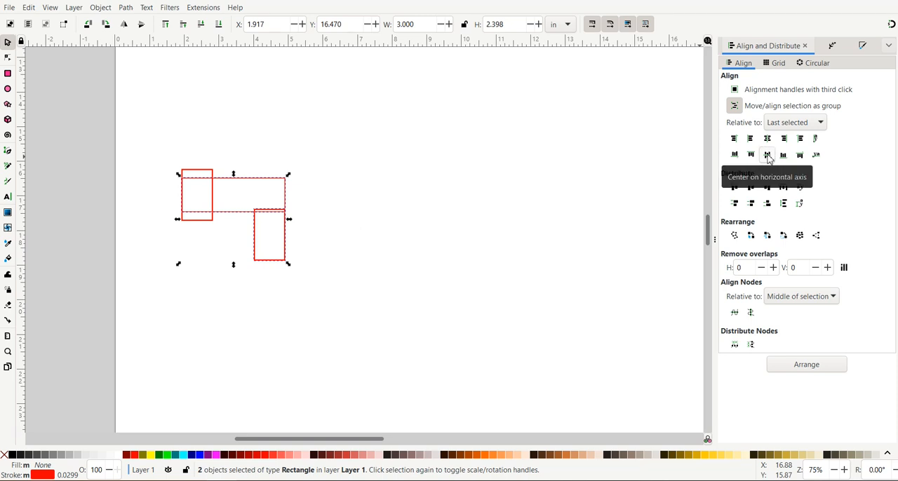
{"action": "left_click", "coordinate": [768, 155]}
{"action": "left_click", "coordinate": [260, 275]}
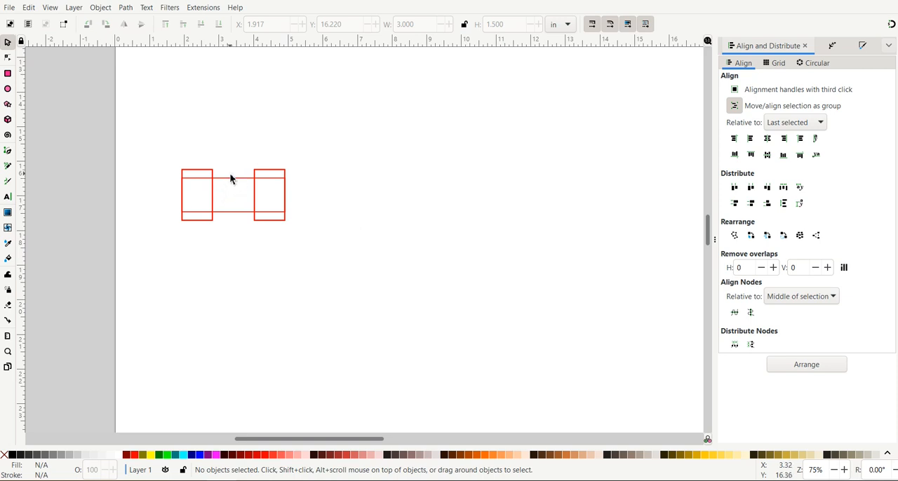
Step: Draw a new upright rectangle about 0.98 in wide and 1.94 in high below the aligned shapes
{"action": "left_click", "coordinate": [8, 74]}
{"action": "left_click_drag", "start_coordinate": [202, 262], "coordinate": [209, 272]}
{"action": "left_click_drag", "start_coordinate": [256, 316], "coordinate": [237, 328]}
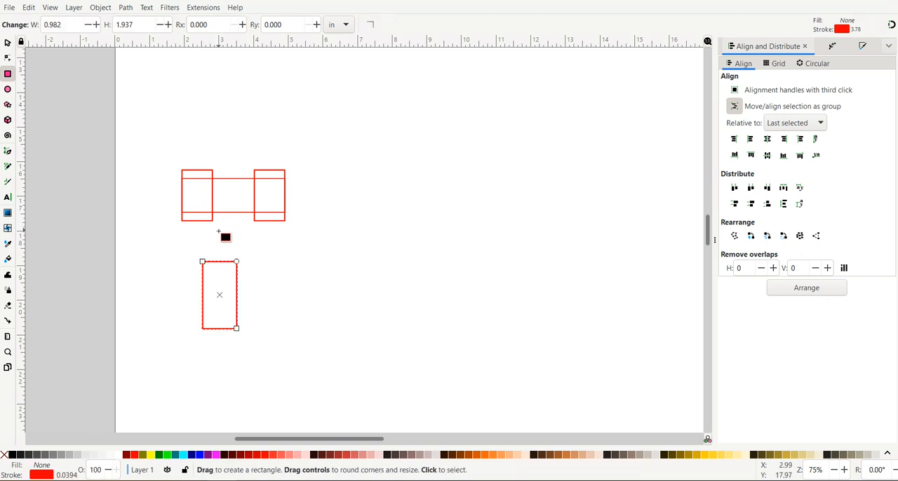
{"action": "left_click", "coordinate": [8, 43]}
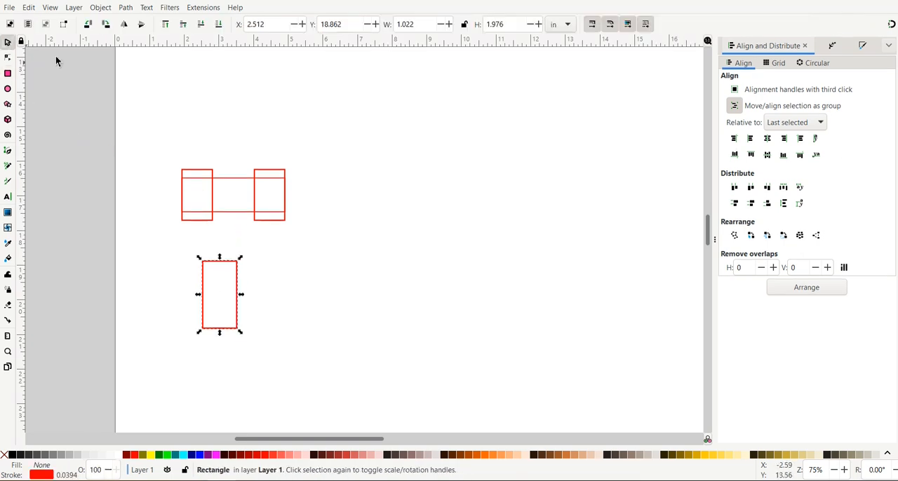
Step: Narrow the upright rectangle at the wide rectangle's left end to a width of 0.5 in
{"action": "left_click", "coordinate": [213, 201]}
{"action": "left_click_drag", "start_coordinate": [218, 200], "coordinate": [203, 201]}
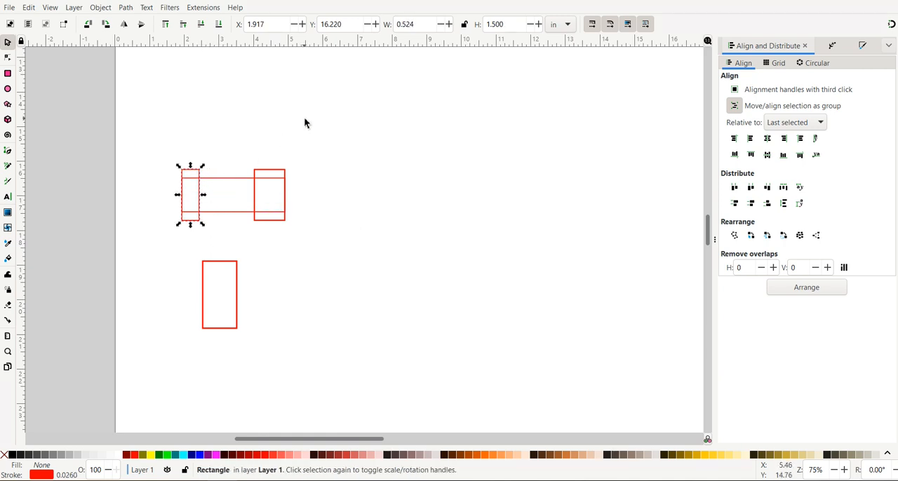
{"action": "triple_click", "coordinate": [420, 27]}
{"action": "key", "text": "BackSpace"}
{"action": "type", "text": ".5"}
{"action": "key", "text": "Tab"}
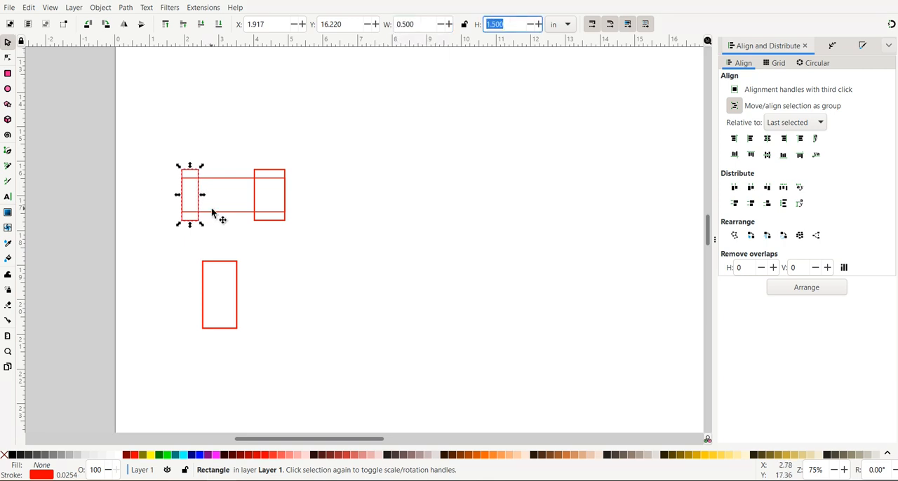
Step: Set the right-end upright rectangle's width to 0.5 in and align its right edge with the wide rectangle's right edge
{"action": "left_click", "coordinate": [255, 196]}
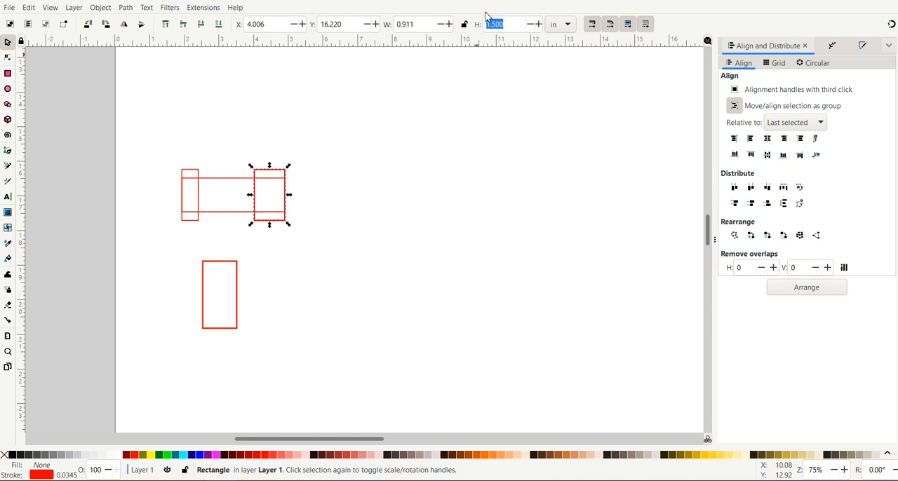
{"action": "triple_click", "coordinate": [416, 21]}
{"action": "type", "text": ".5"}
{"action": "key", "text": "Tab"}
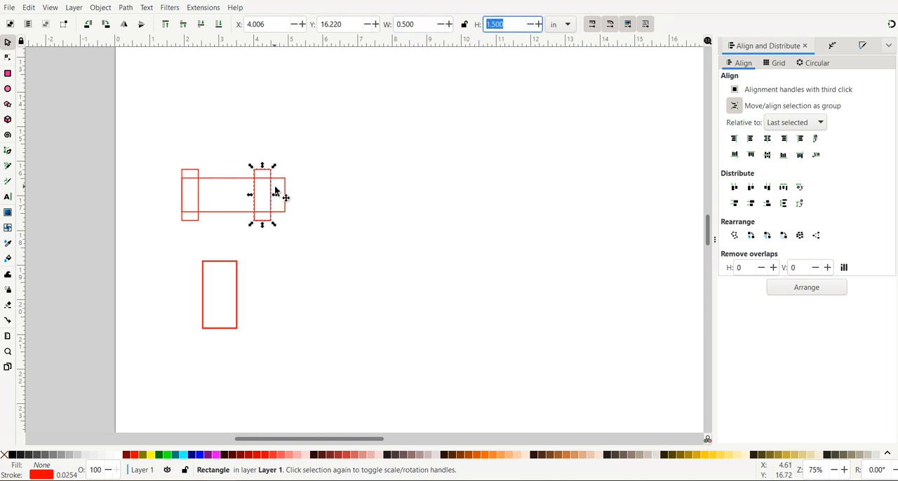
{"action": "left_click", "coordinate": [286, 209], "text": "shift"}
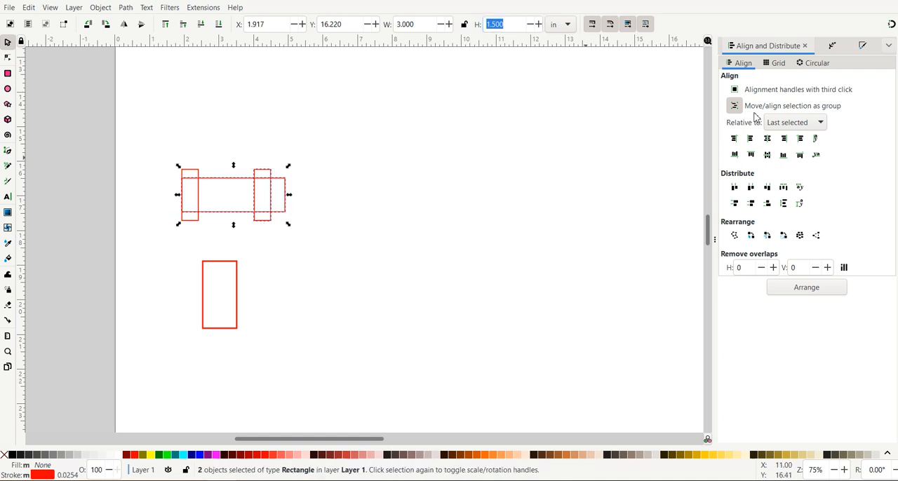
{"action": "left_click", "coordinate": [786, 140]}
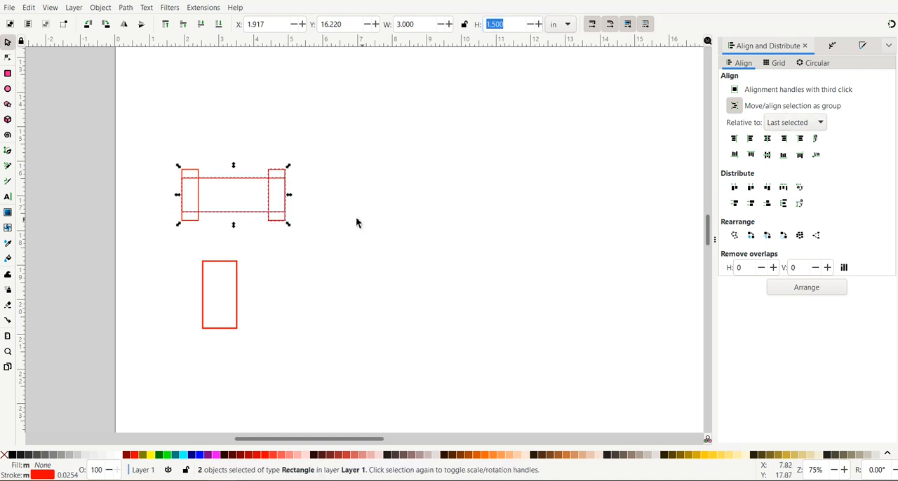
{"action": "left_click", "coordinate": [383, 115]}
Step: Move the newly drawn lower rectangle over the middle of the wide one and set its height to 1.5 in
{"action": "left_click", "coordinate": [218, 265]}
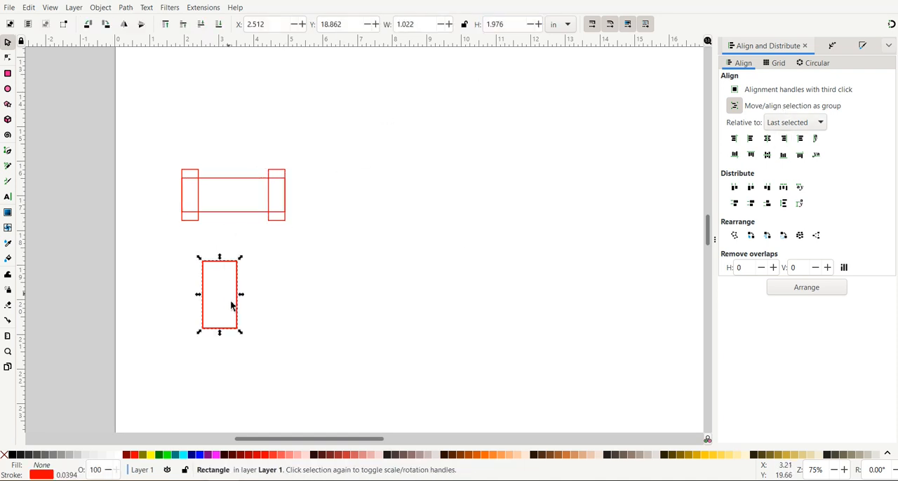
{"action": "left_click_drag", "start_coordinate": [241, 317], "coordinate": [251, 206]}
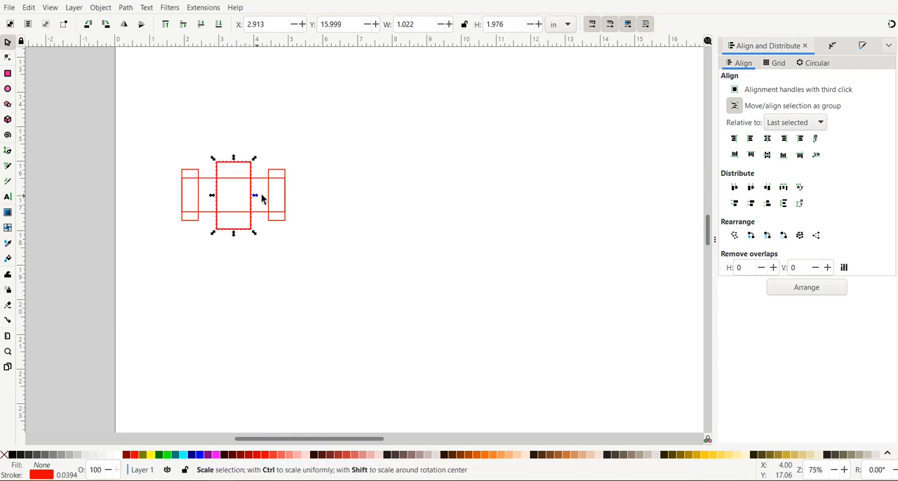
{"action": "left_click", "coordinate": [269, 198]}
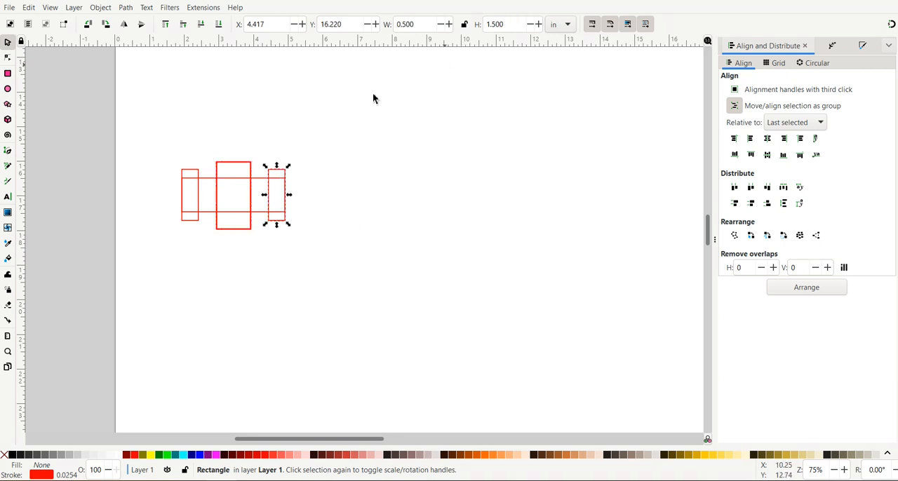
{"action": "left_click", "coordinate": [235, 162]}
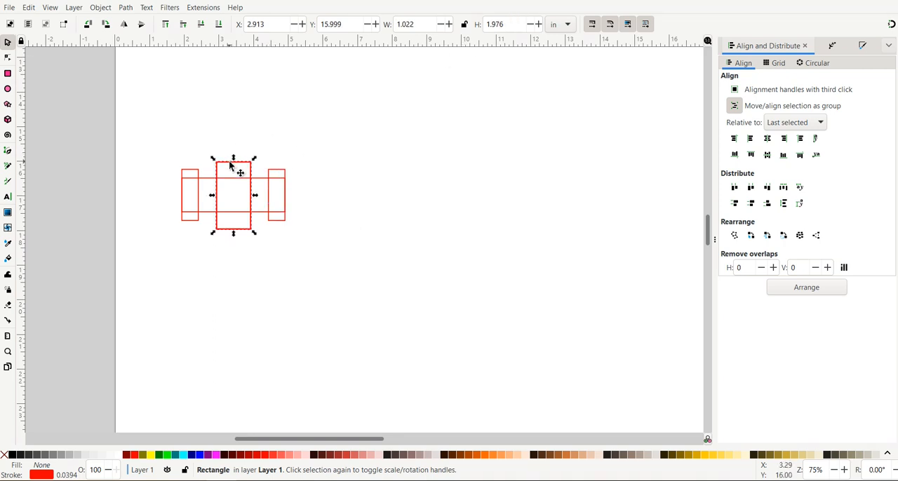
{"action": "left_click", "coordinate": [518, 24]}
{"action": "type", "text": "1"}
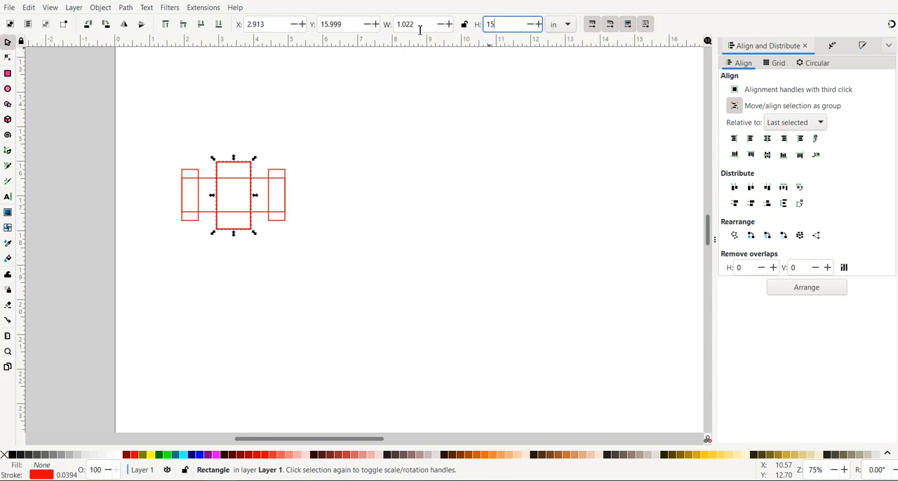
{"action": "type", "text": ".5"}
{"action": "key", "text": "Return"}
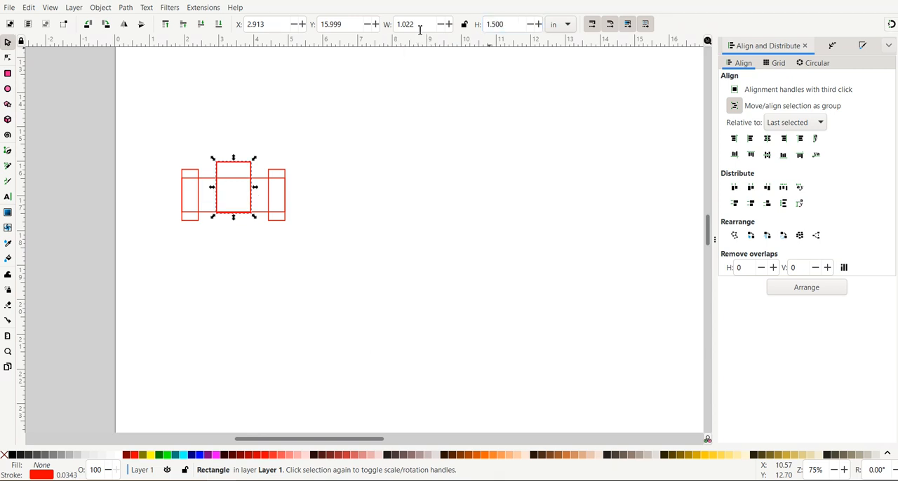
{"action": "left_click", "coordinate": [350, 152]}
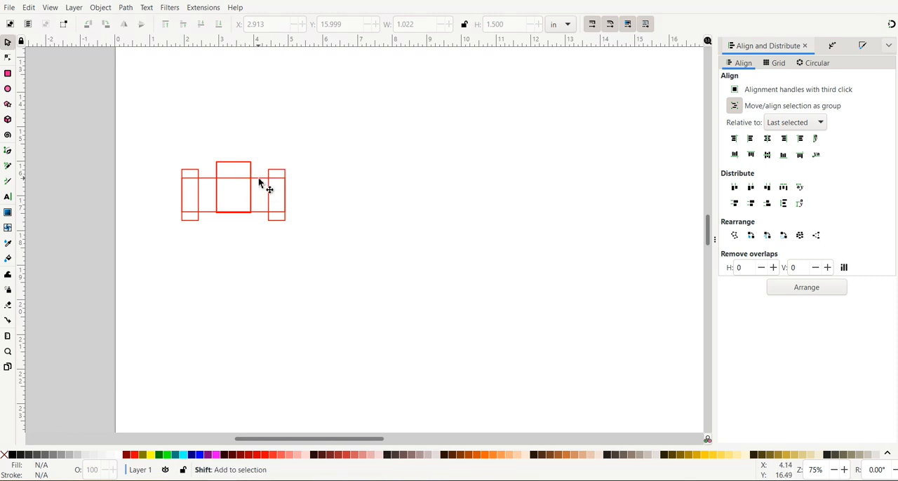
Step: Center the middle rectangle on the wide rectangle along both axes, with the wide one selected last, and deselect them
{"action": "left_click", "coordinate": [236, 162]}
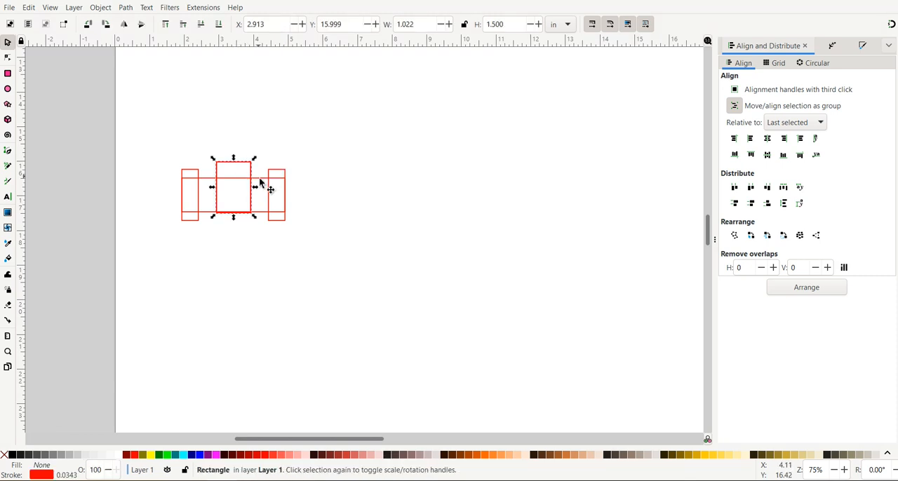
{"action": "left_click", "coordinate": [260, 183], "text": "shift"}
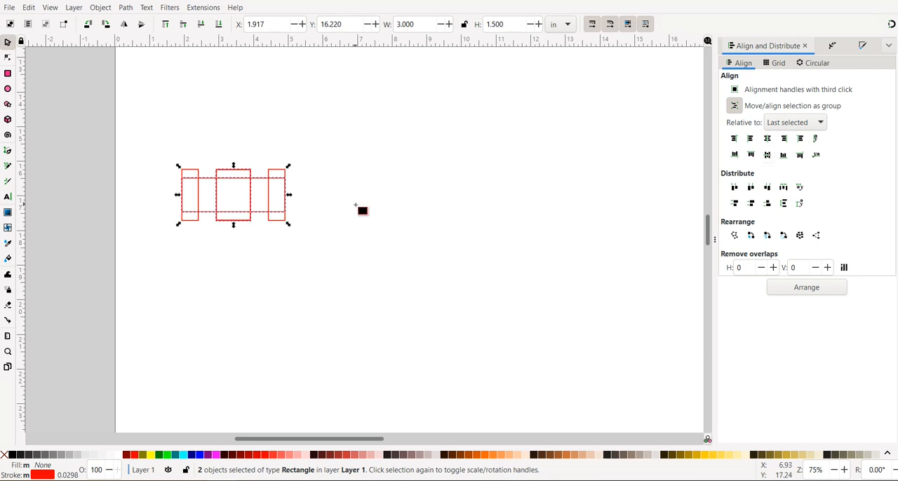
{"action": "key", "text": "r"}
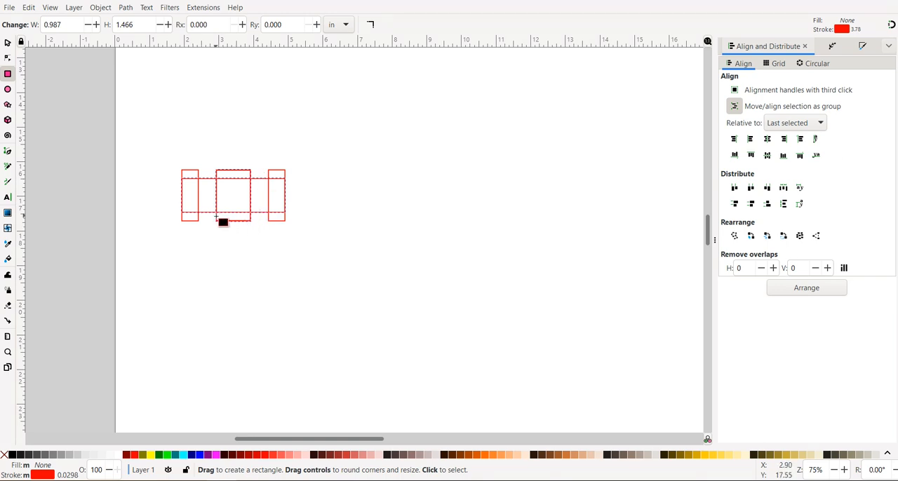
{"action": "left_click", "coordinate": [7, 43]}
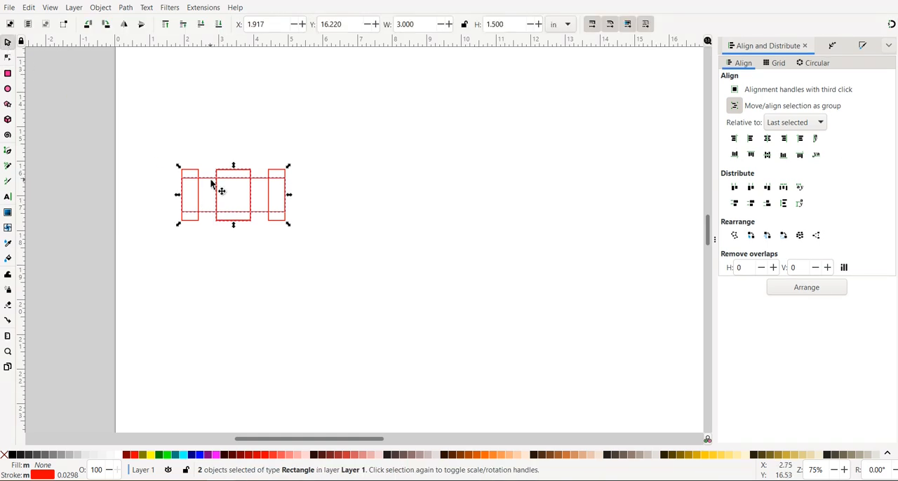
{"action": "left_click", "coordinate": [245, 100]}
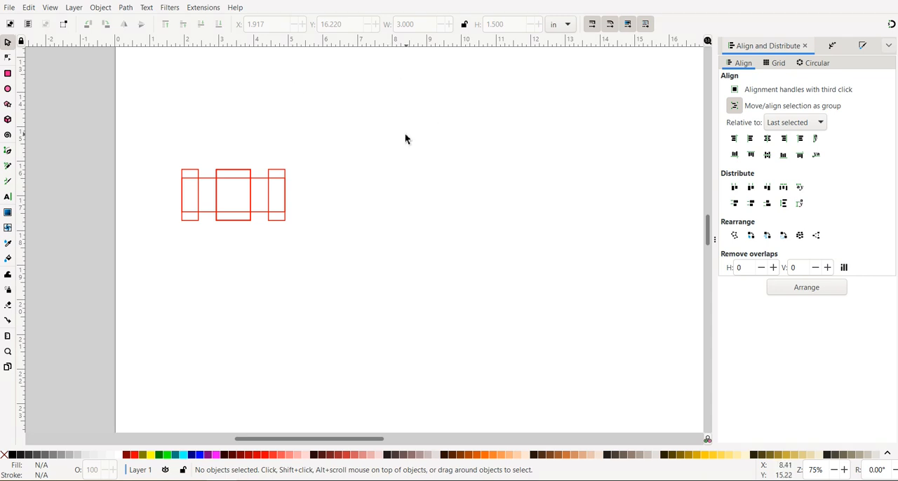
Step: Widen the middle rectangle symmetrically about its center to about 1.6 in, leaving gaps beside both end rectangles
{"action": "left_click", "coordinate": [216, 203]}
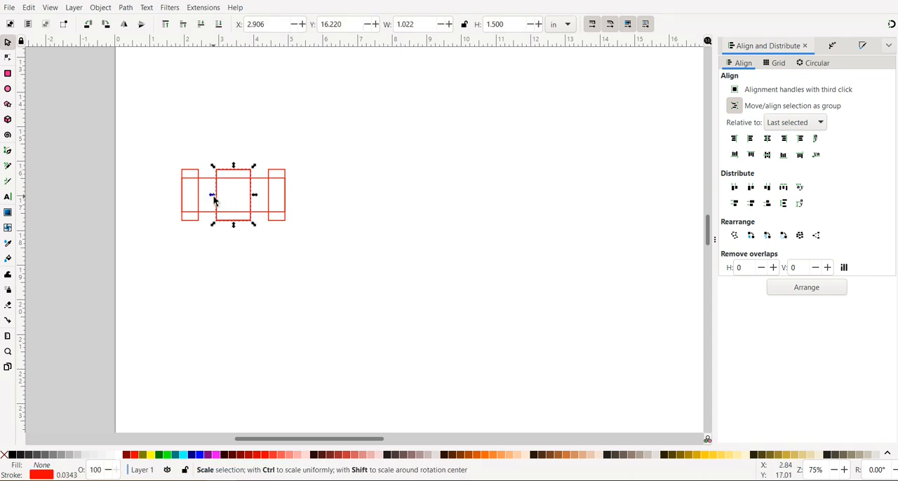
{"action": "key", "text": "shift"}
{"action": "left_click_drag", "start_coordinate": [214, 200], "coordinate": [203, 199]}
{"action": "left_click", "coordinate": [359, 240]}
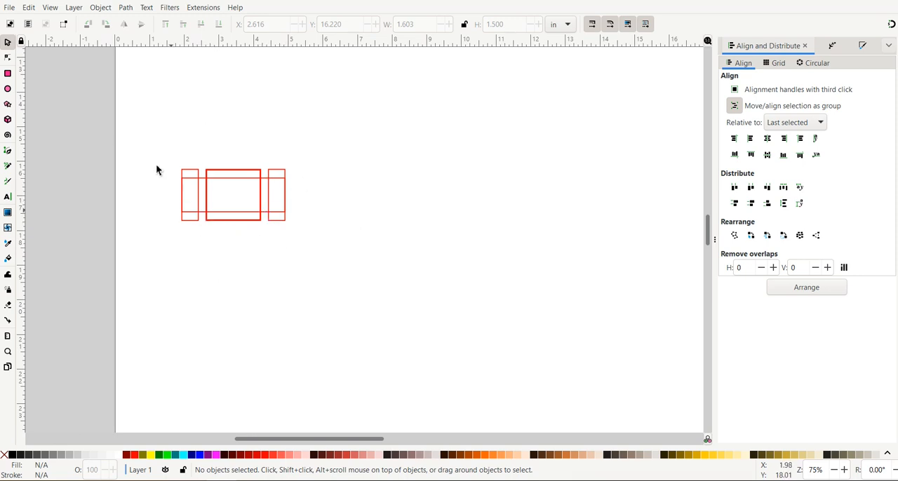
Step: Select all four overlapping rectangles, merge them into one notched outline with Union, and deselect it
{"action": "left_click_drag", "start_coordinate": [158, 138], "coordinate": [304, 254]}
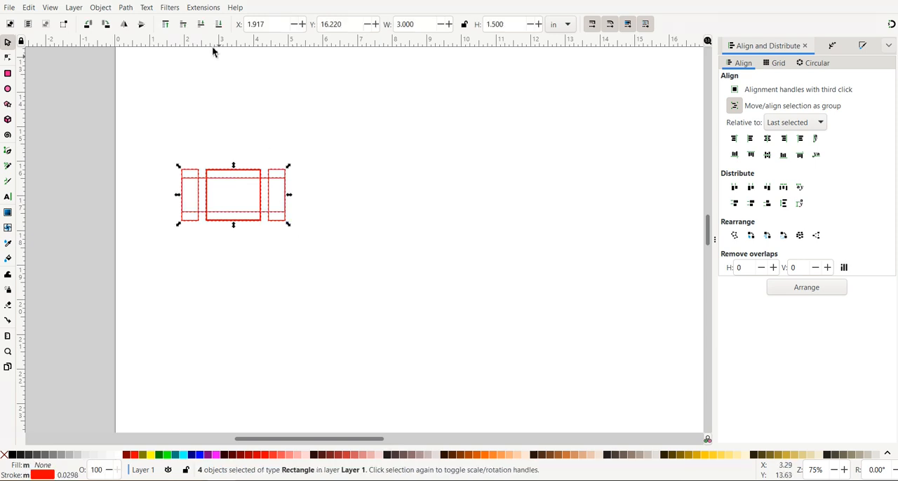
{"action": "left_click", "coordinate": [121, 10]}
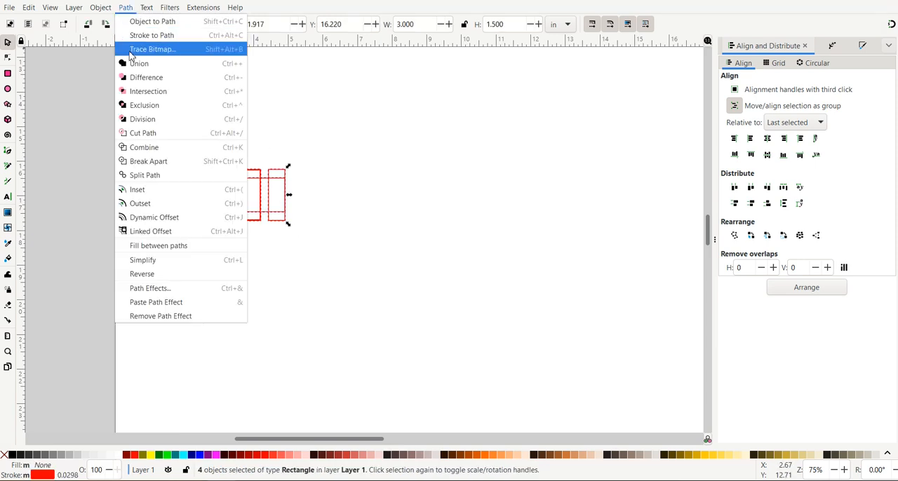
{"action": "left_click", "coordinate": [133, 64]}
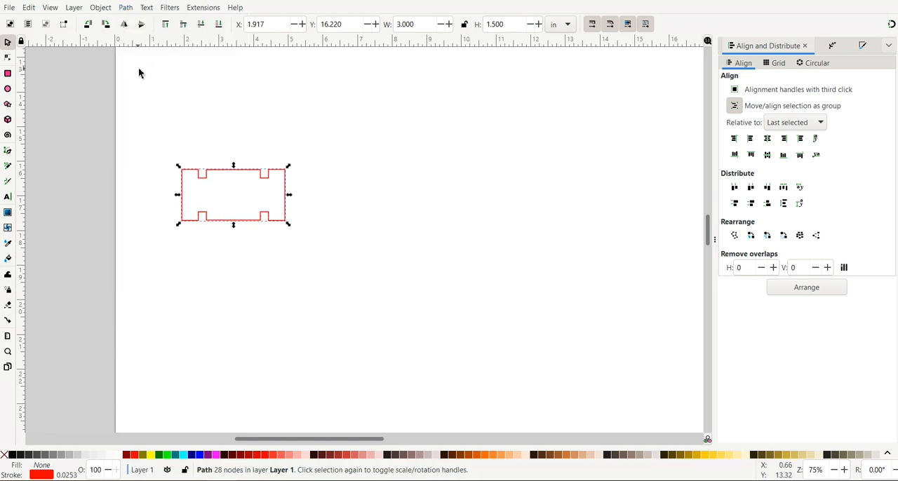
{"action": "left_click", "coordinate": [207, 112]}
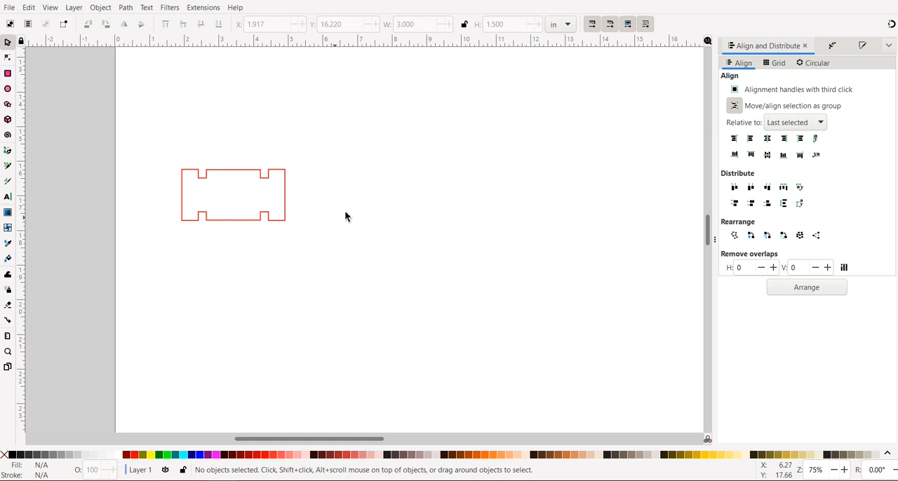
Step: Draw a square about 2 in wide to the right of the notched shape, deleting the first trial rectangle
{"action": "left_click", "coordinate": [7, 75]}
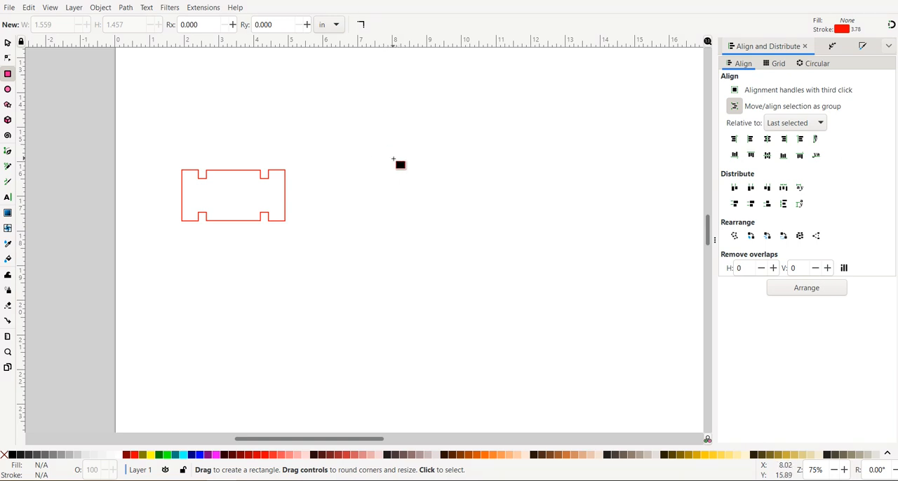
{"action": "left_click_drag", "start_coordinate": [394, 159], "coordinate": [421, 199]}
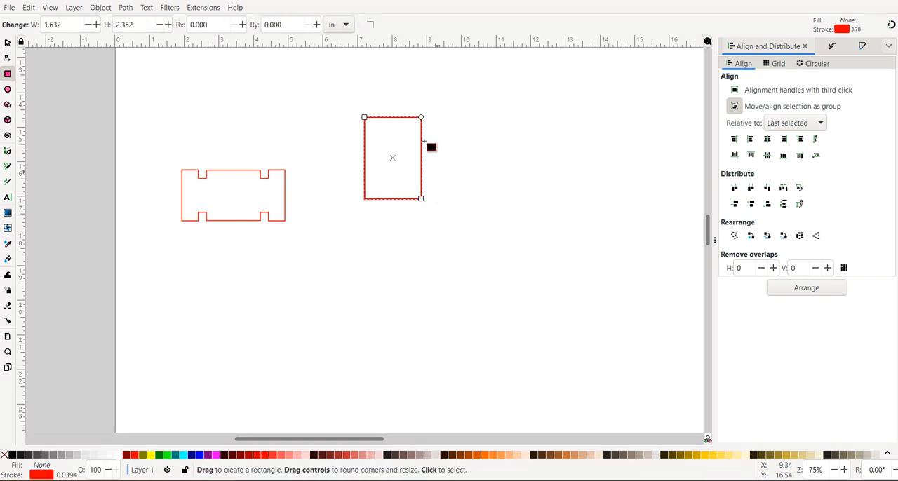
{"action": "key", "text": "Delete"}
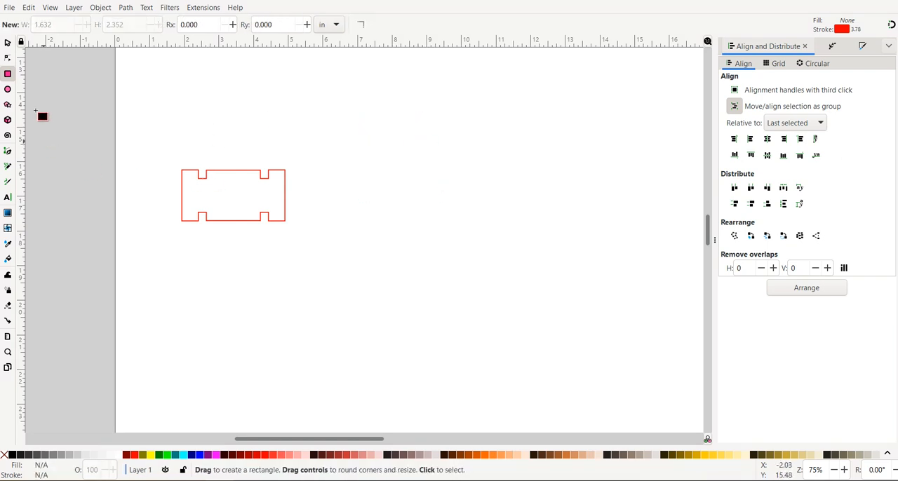
{"action": "mouse_move", "coordinate": [379, 179]}
{"action": "left_mouse_down"}
{"action": "mouse_move", "coordinate": [465, 264]}
{"action": "mouse_move", "coordinate": [403, 202]}
{"action": "mouse_move", "coordinate": [448, 251]}
{"action": "left_mouse_up"}
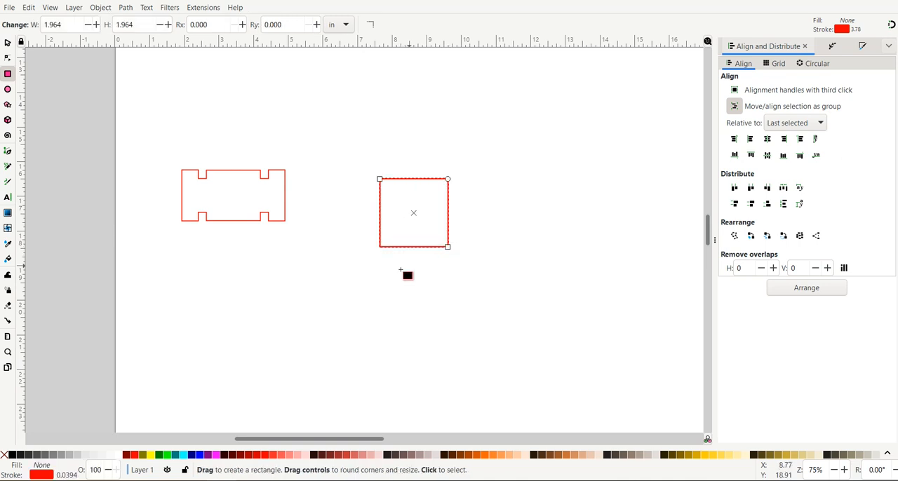
{"action": "left_click", "coordinate": [7, 43]}
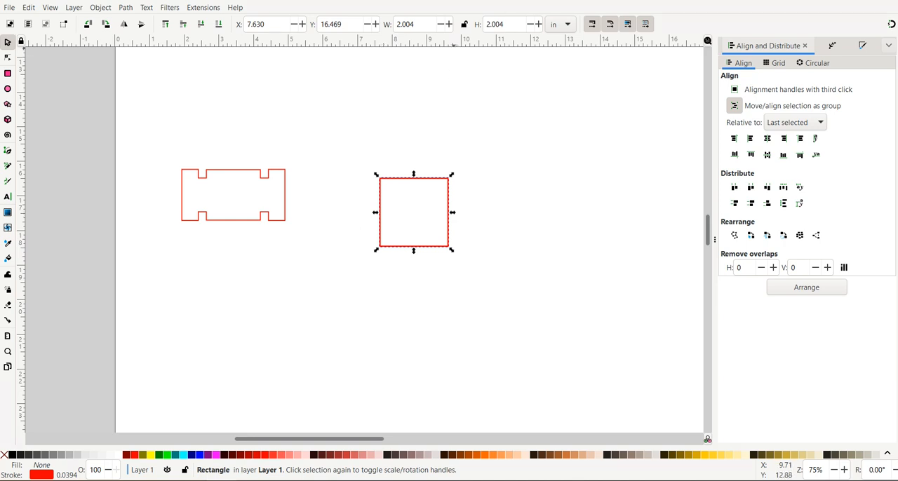
Step: Lock the square's proportions, set its width to 1 in, and deselect it
{"action": "left_click", "coordinate": [464, 25]}
{"action": "left_click", "coordinate": [390, 28]}
{"action": "type", "text": "1"}
{"action": "key", "text": "Tab"}
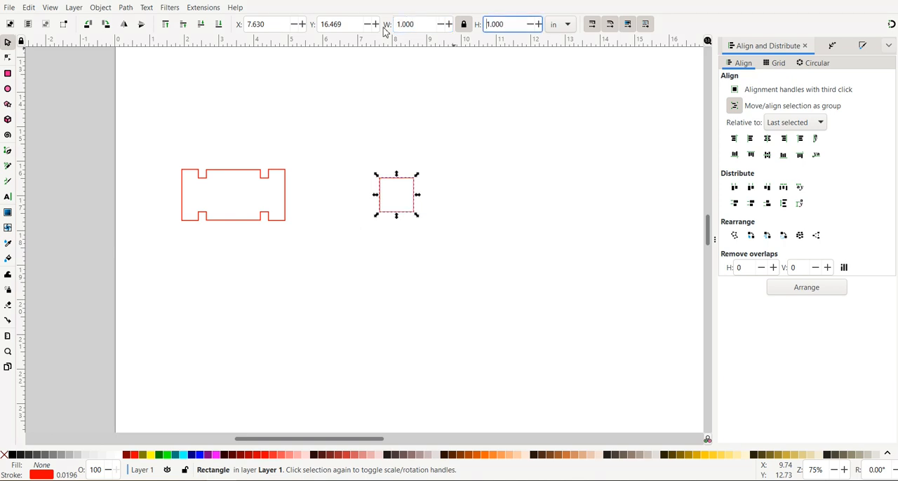
{"action": "left_click", "coordinate": [493, 260]}
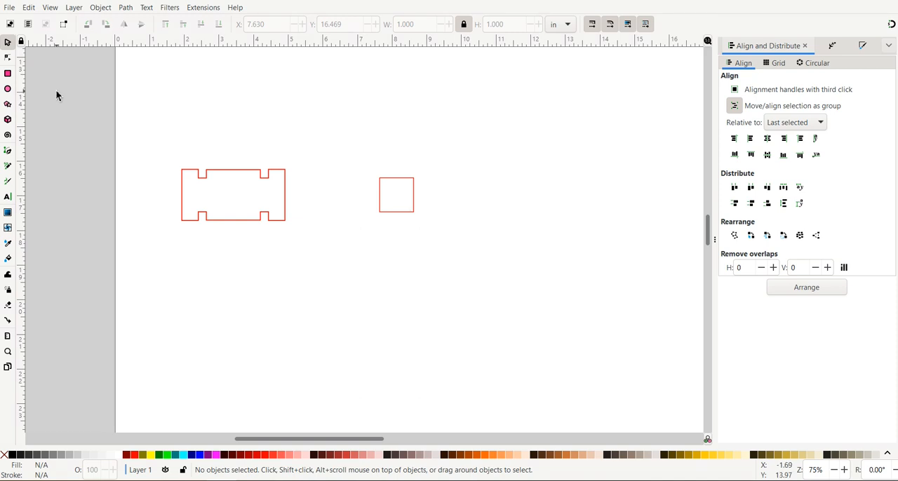
Step: Draw a circle about 2.6 in in diameter beside the square and move it so that it surrounds the square
{"action": "left_click", "coordinate": [8, 89]}
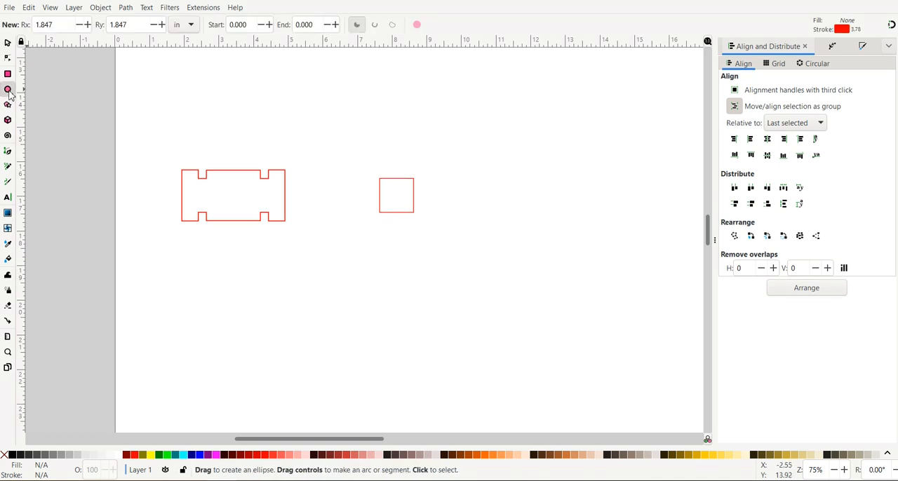
{"action": "key", "text": "ctrl"}
{"action": "left_click_drag", "start_coordinate": [462, 160], "coordinate": [551, 253]}
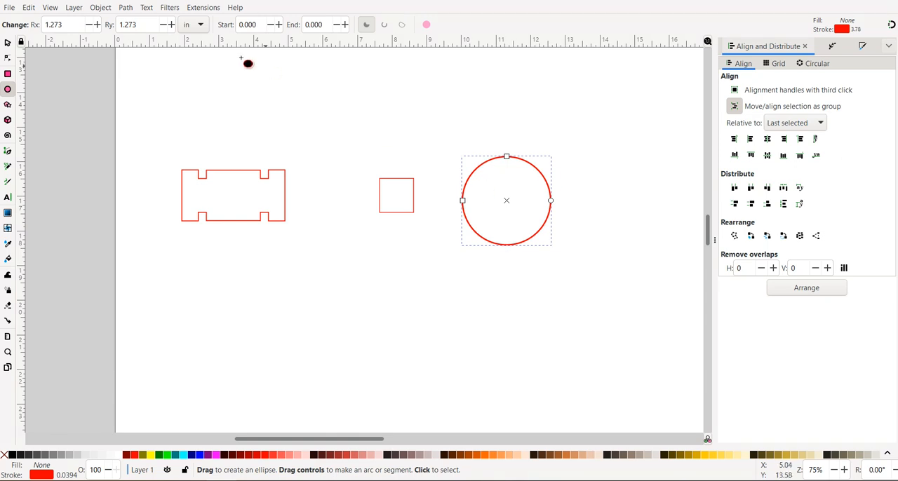
{"action": "left_click", "coordinate": [7, 43]}
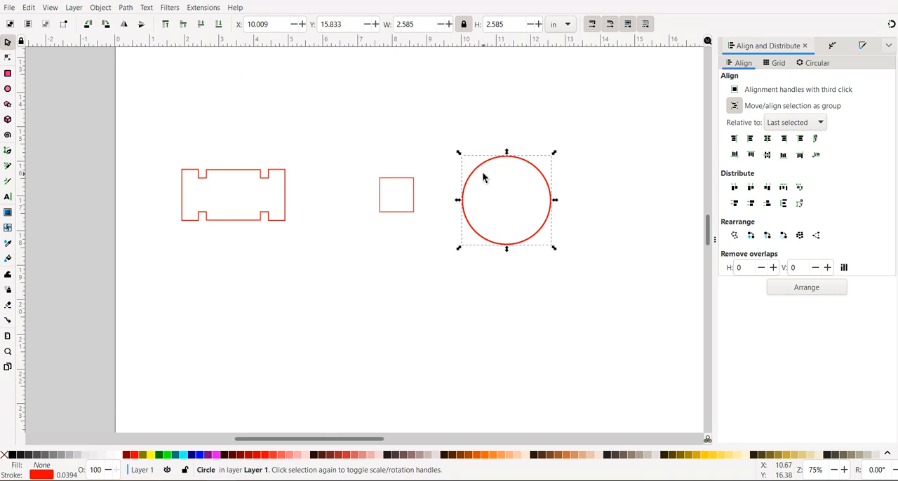
{"action": "left_click_drag", "start_coordinate": [485, 178], "coordinate": [363, 165]}
Step: Center the circle on the square along both axes, with the square selected last, and deselect them
{"action": "left_click", "coordinate": [385, 202], "text": "shift"}
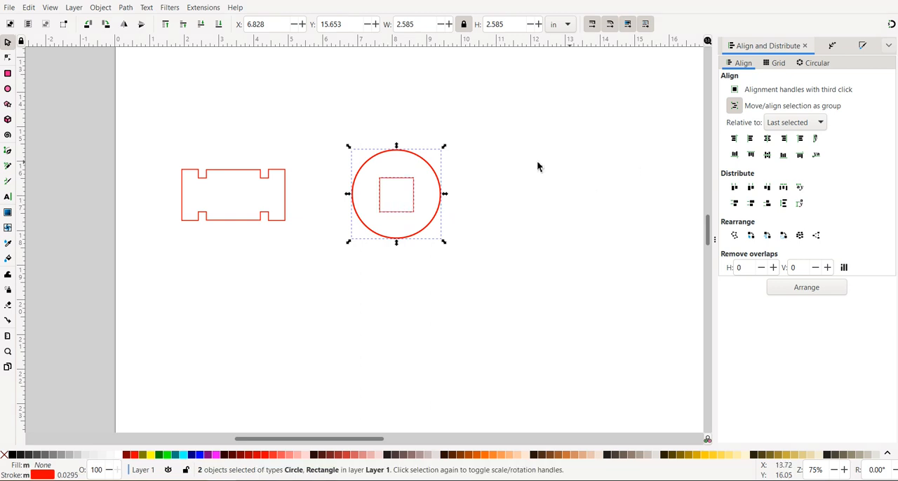
{"action": "left_click", "coordinate": [483, 149]}
{"action": "left_click", "coordinate": [425, 160]}
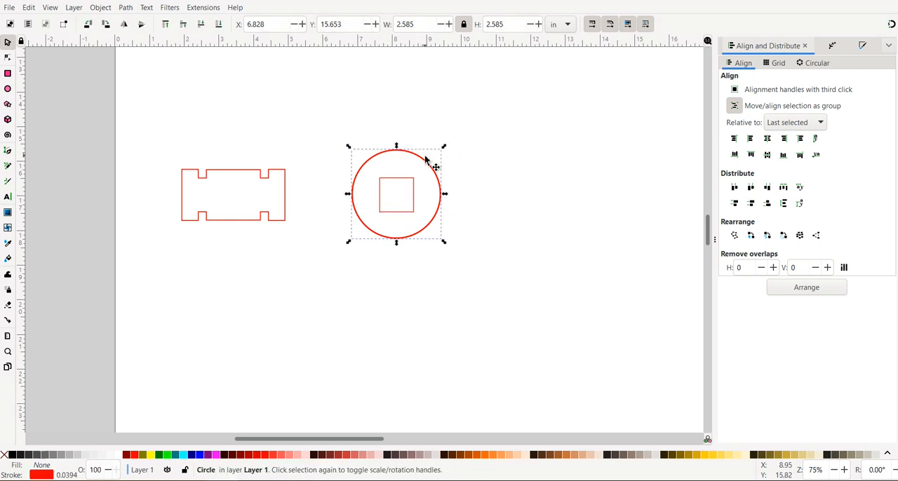
{"action": "left_click", "coordinate": [394, 183], "text": "shift"}
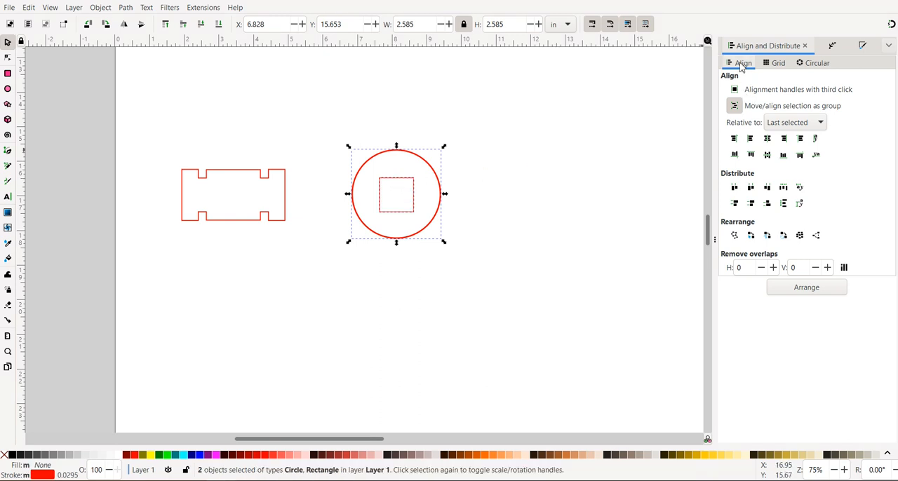
{"action": "left_click", "coordinate": [770, 144]}
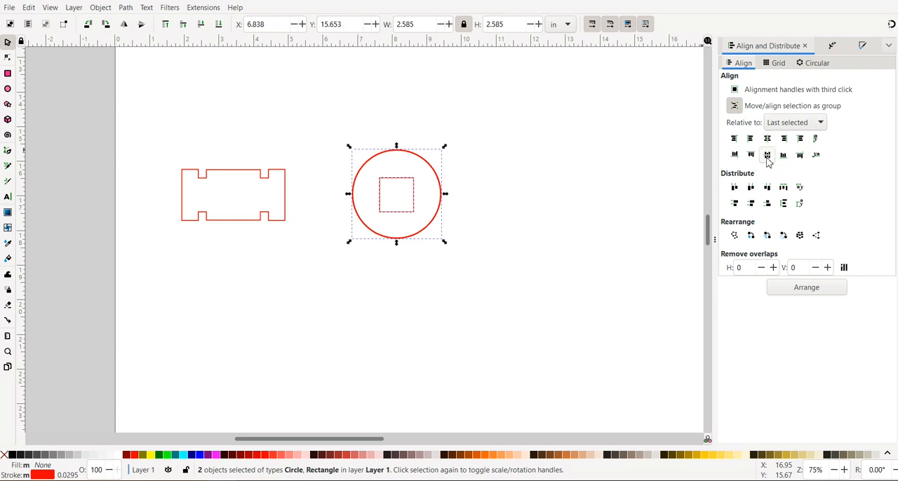
{"action": "left_click", "coordinate": [768, 158]}
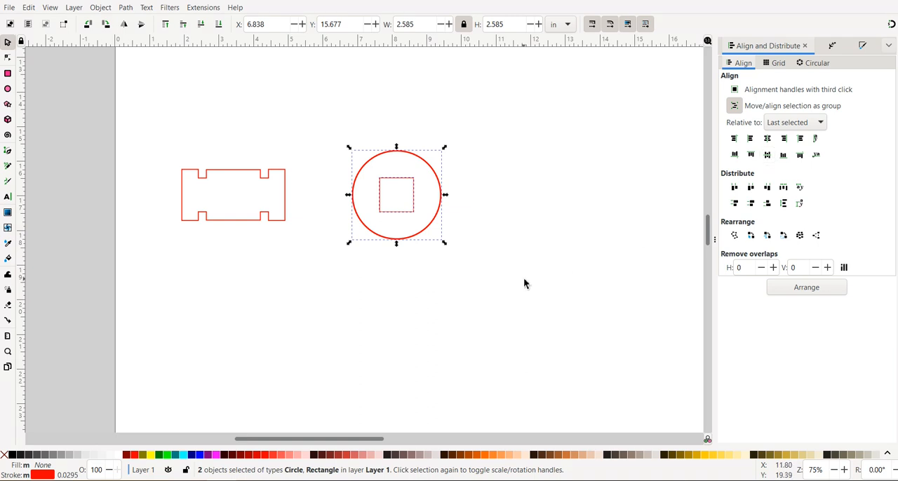
{"action": "left_click", "coordinate": [376, 119]}
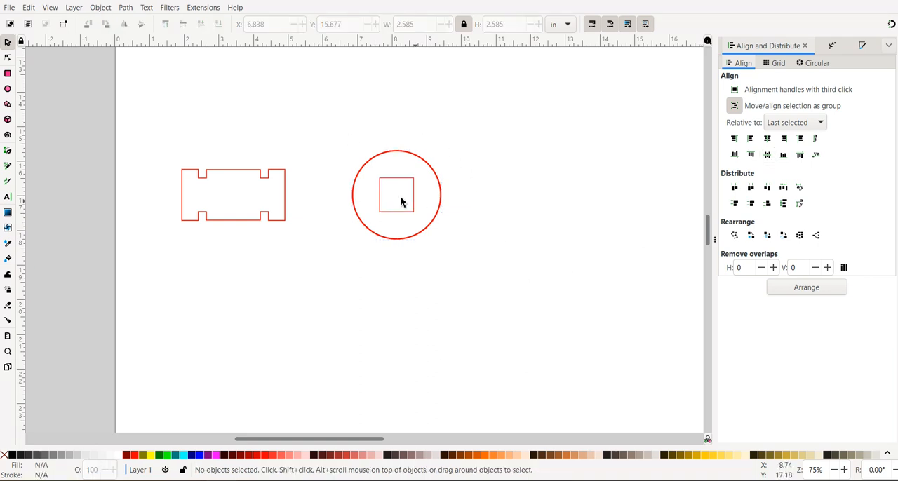
Step: Shrink the circle uniformly about its center to about 1.5 in in diameter, undoing the first scaling attempt, and deselect it
{"action": "left_click", "coordinate": [354, 190]}
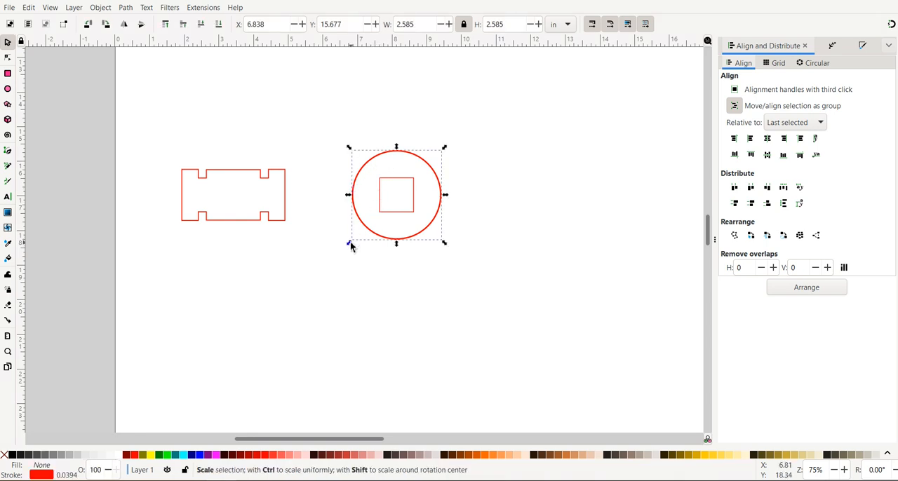
{"action": "left_click_drag", "start_coordinate": [351, 243], "coordinate": [358, 236]}
{"action": "key", "text": "ctrl+z"}
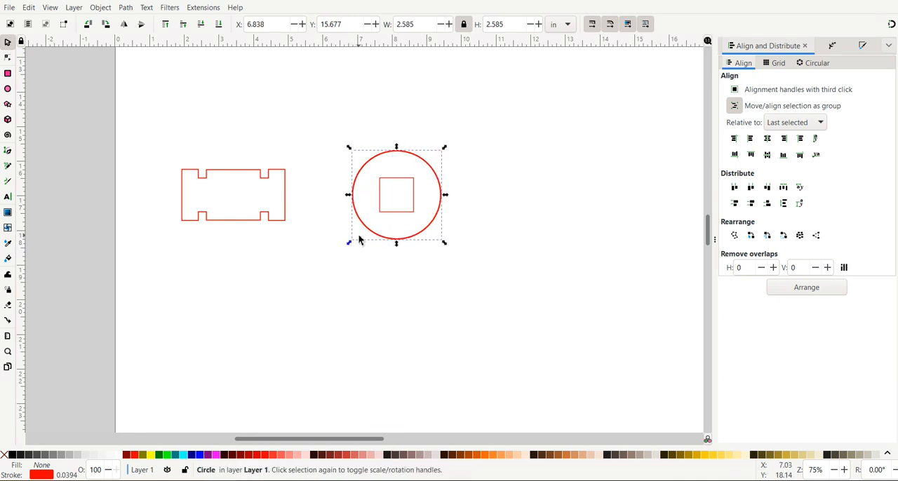
{"action": "left_click_drag", "start_coordinate": [350, 244], "coordinate": [370, 239]}
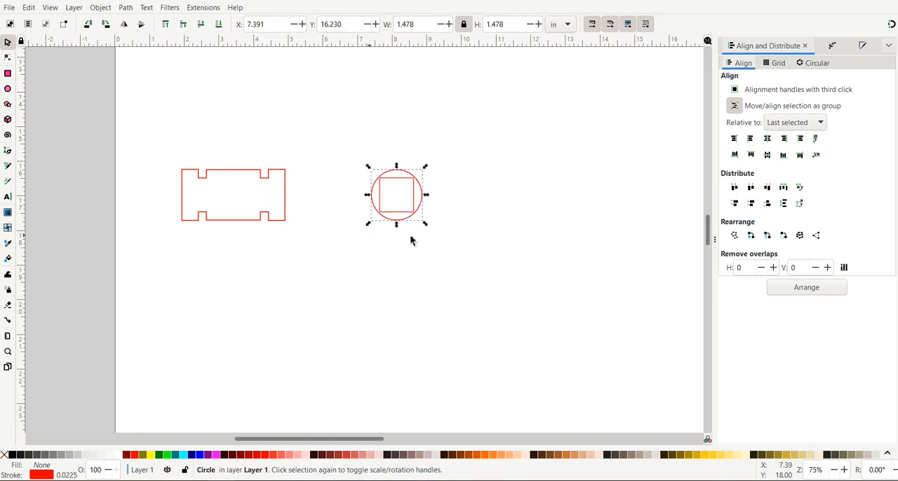
{"action": "left_click", "coordinate": [519, 205]}
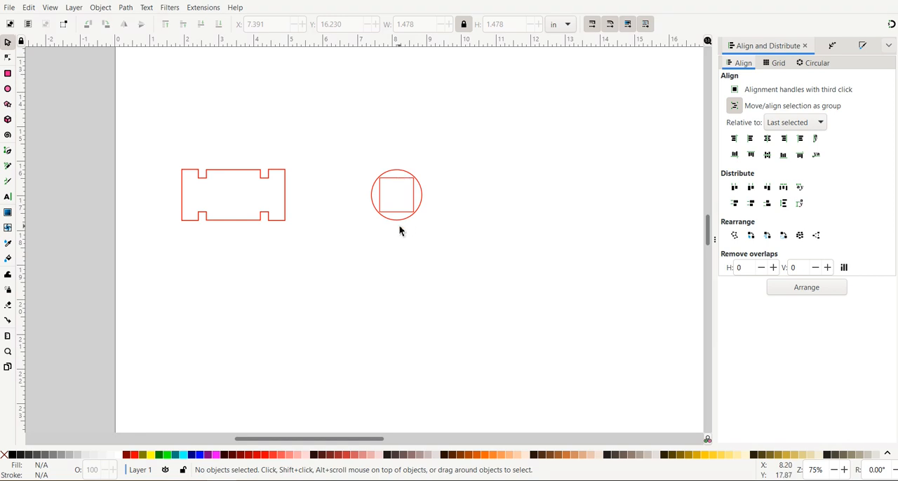
Step: Activate the Bezier tool and check the installed Inkscape version in the About information
{"action": "left_click", "coordinate": [8, 153]}
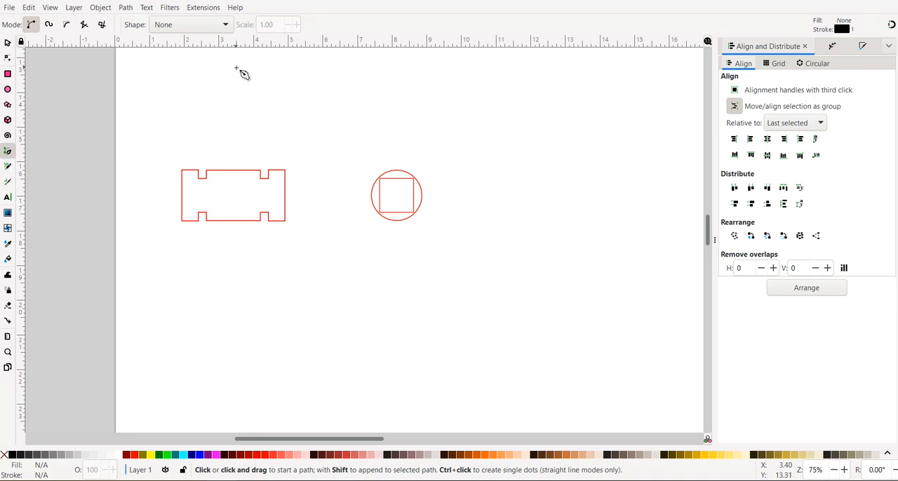
{"action": "left_click", "coordinate": [235, 8]}
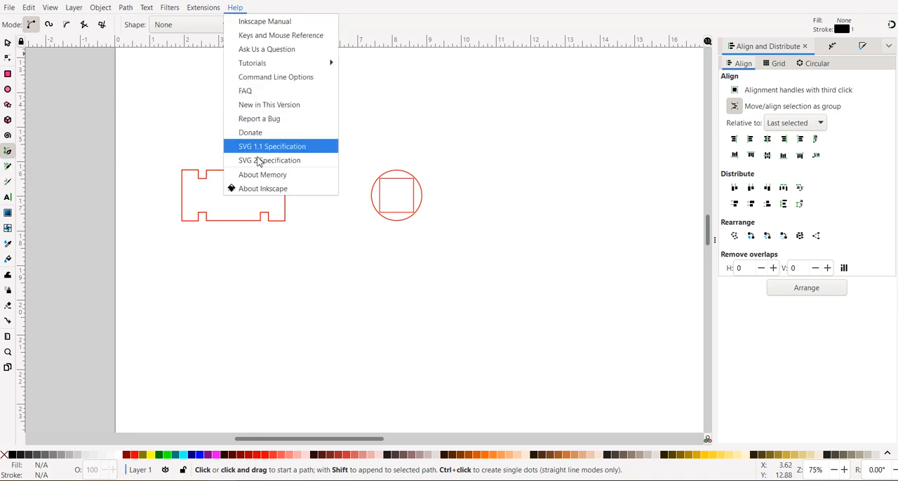
{"action": "left_click", "coordinate": [263, 189]}
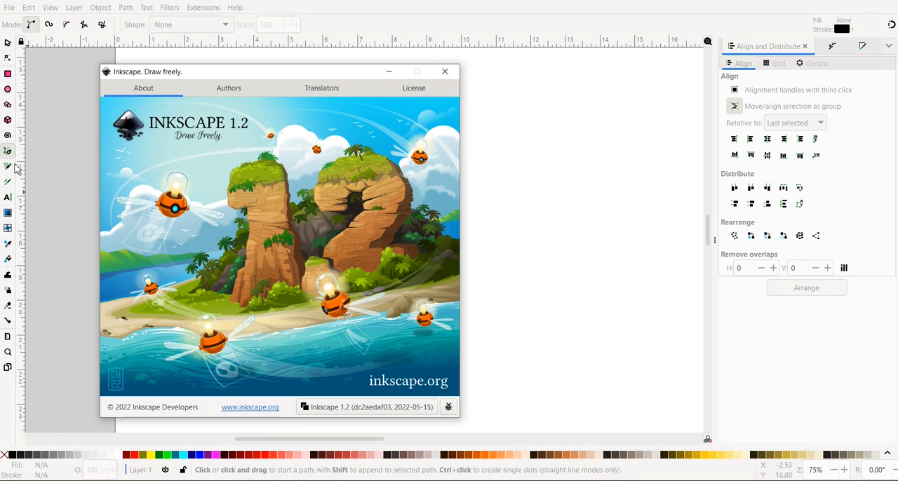
{"action": "left_click", "coordinate": [445, 71]}
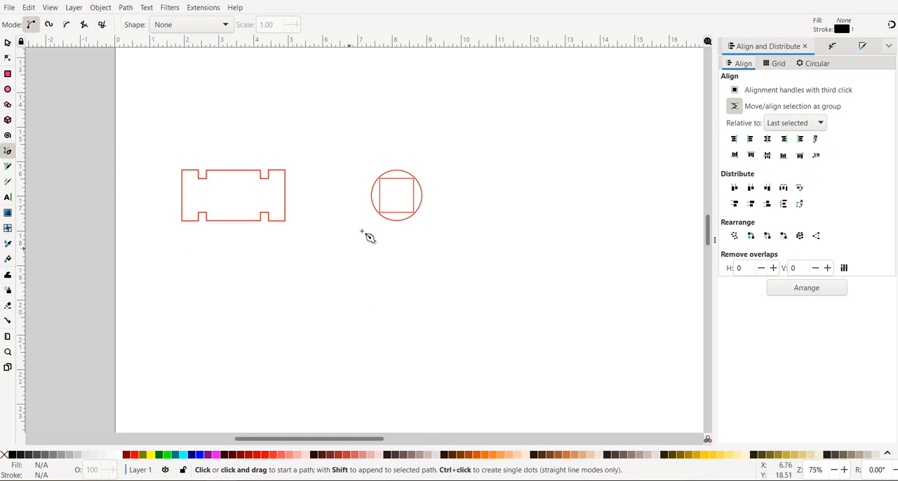
Step: Draw a straight horizontal line about 2.64 in long above the circle
{"action": "left_click", "coordinate": [361, 130]}
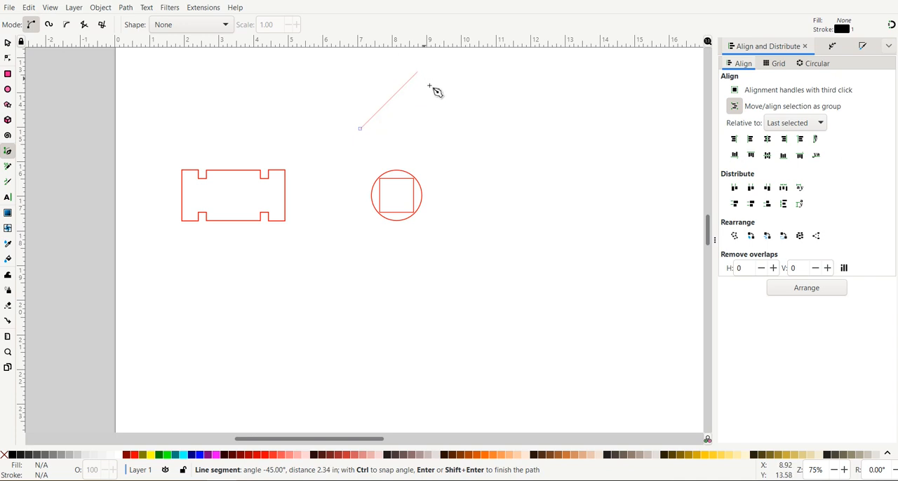
{"action": "double_click", "coordinate": [452, 131]}
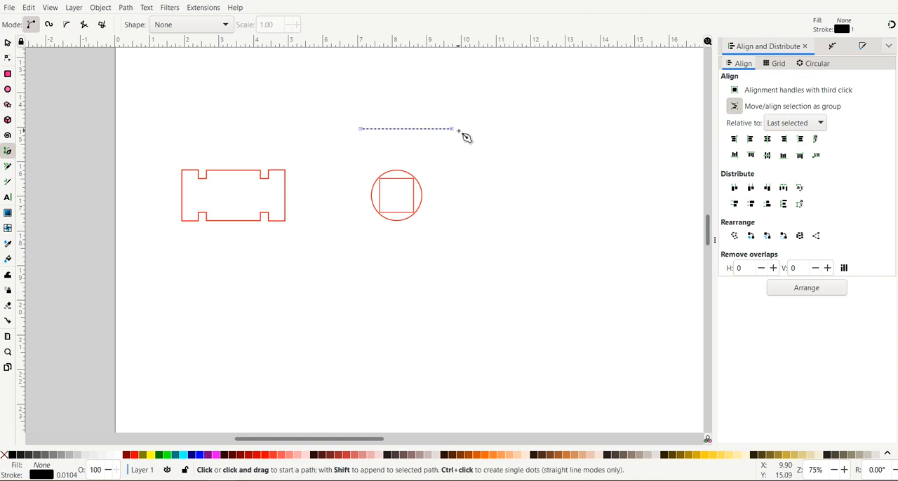
{"action": "left_click", "coordinate": [8, 43]}
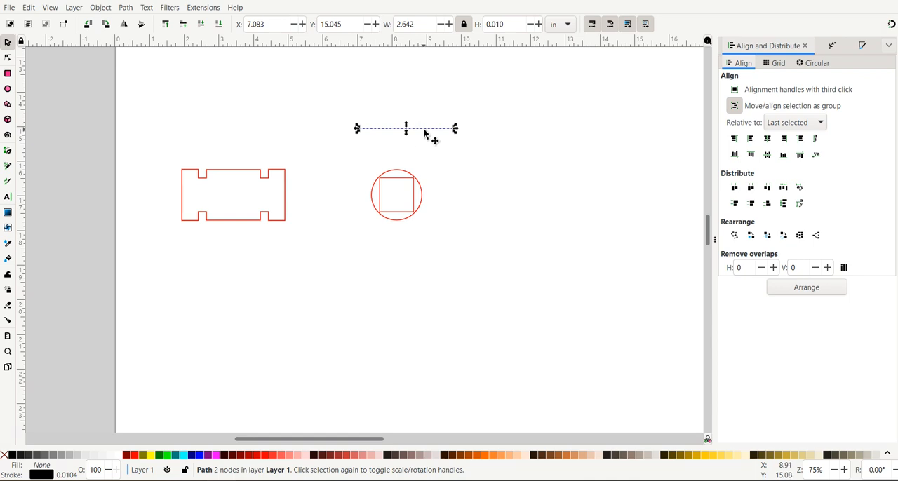
Step: Duplicate the horizontal line and move the copy to the right of the circle, level with its center
{"action": "left_click", "coordinate": [28, 8]}
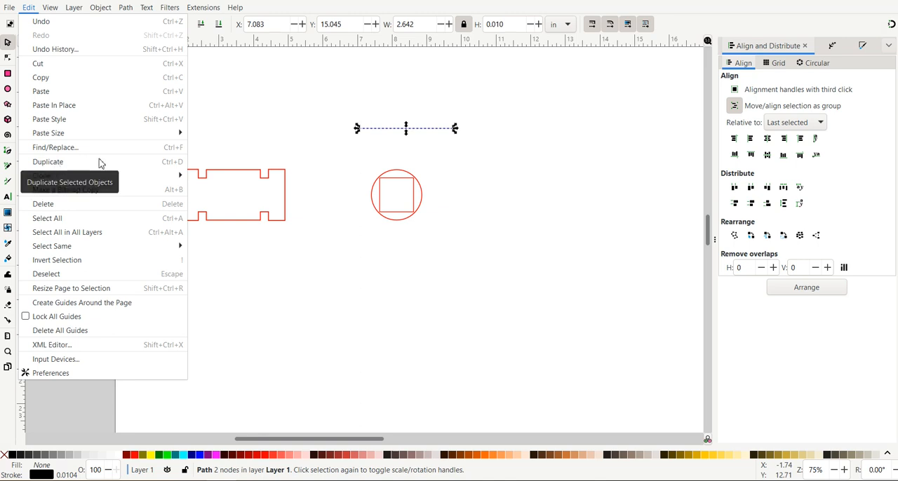
{"action": "left_click", "coordinate": [315, 89]}
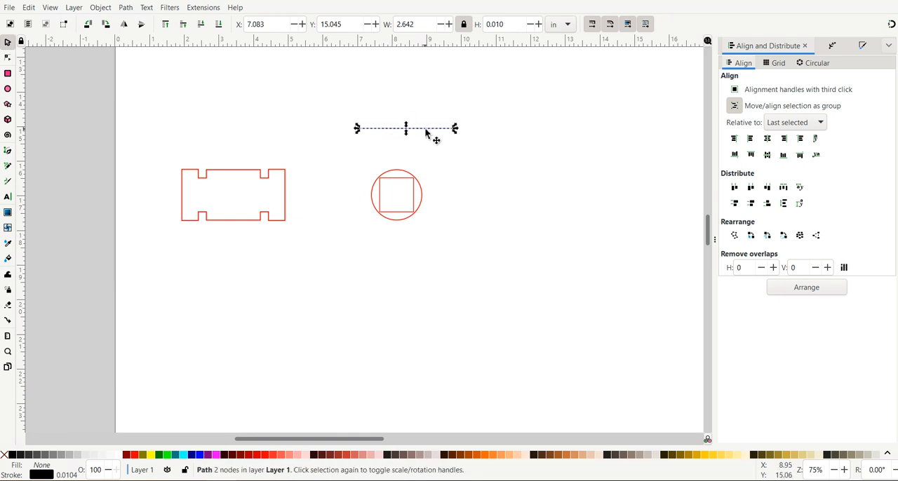
{"action": "left_click_drag", "start_coordinate": [426, 130], "coordinate": [492, 177]}
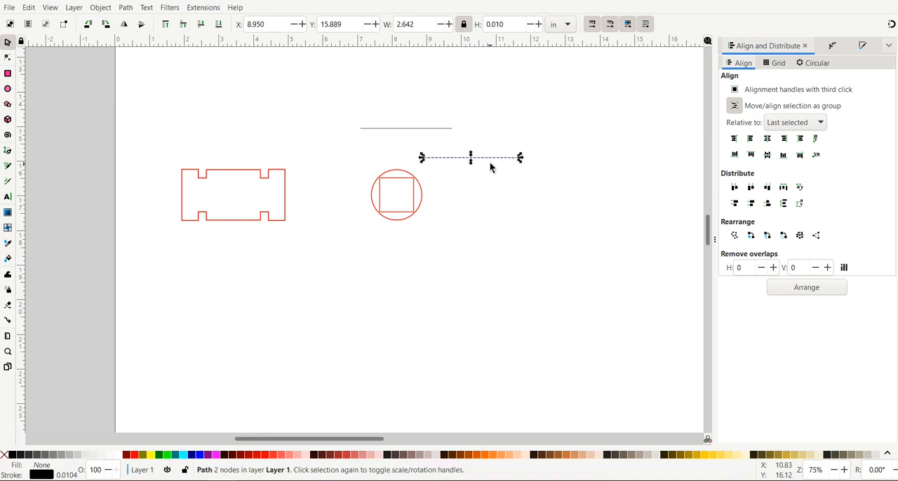
{"action": "left_click_drag", "start_coordinate": [488, 160], "coordinate": [562, 197]}
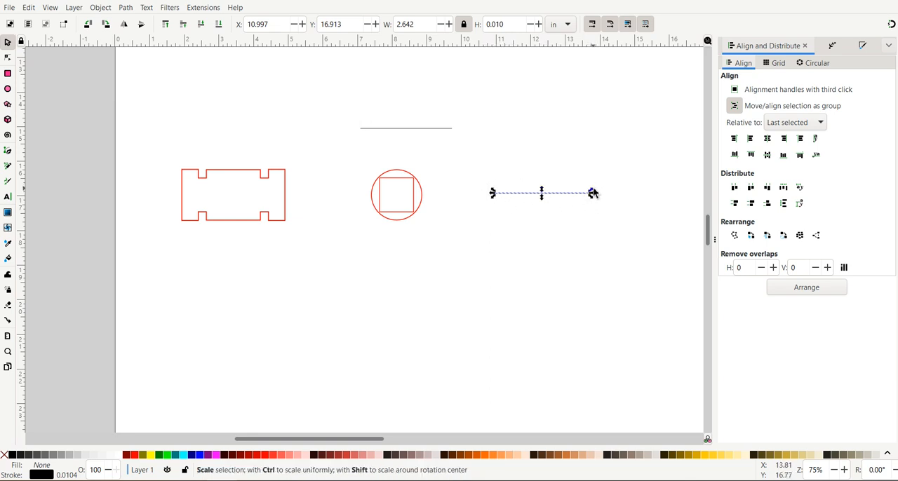
Step: Rotate the copied line beside the circle by 90° about its center to make it vertical
{"action": "left_click", "coordinate": [523, 198]}
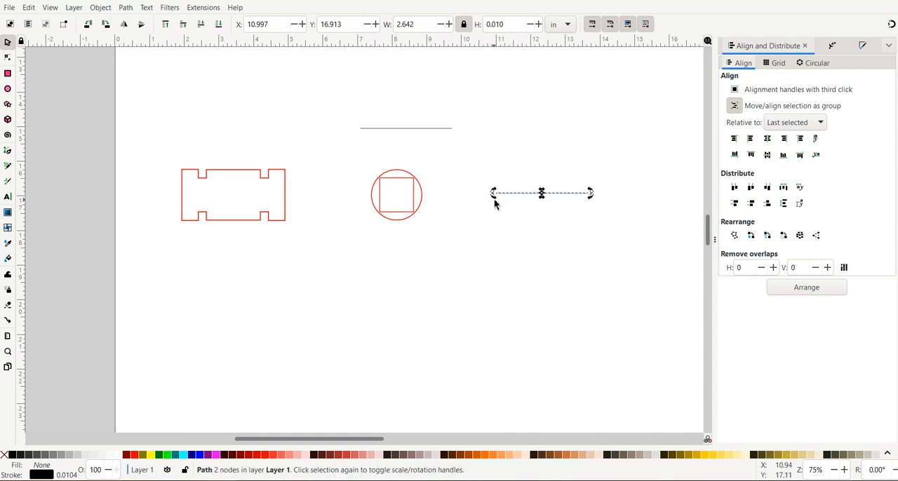
{"action": "key", "text": "ctrl"}
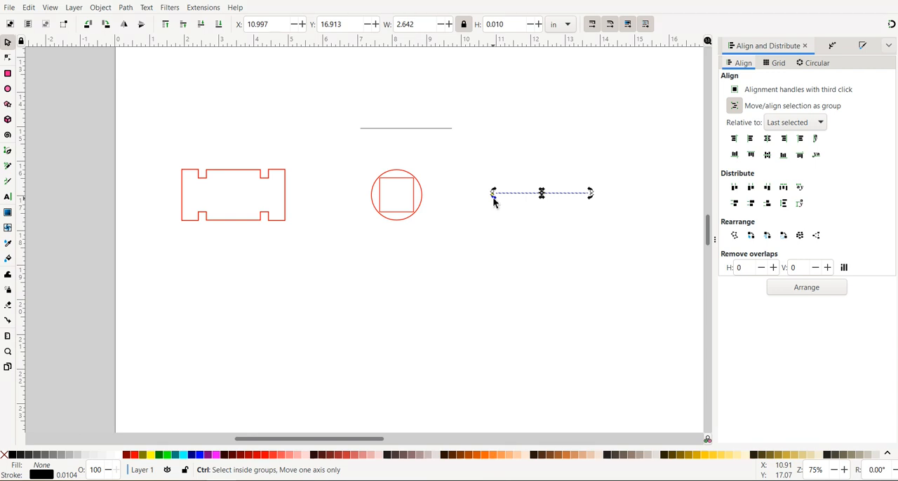
{"action": "left_click_drag", "start_coordinate": [494, 202], "coordinate": [543, 242]}
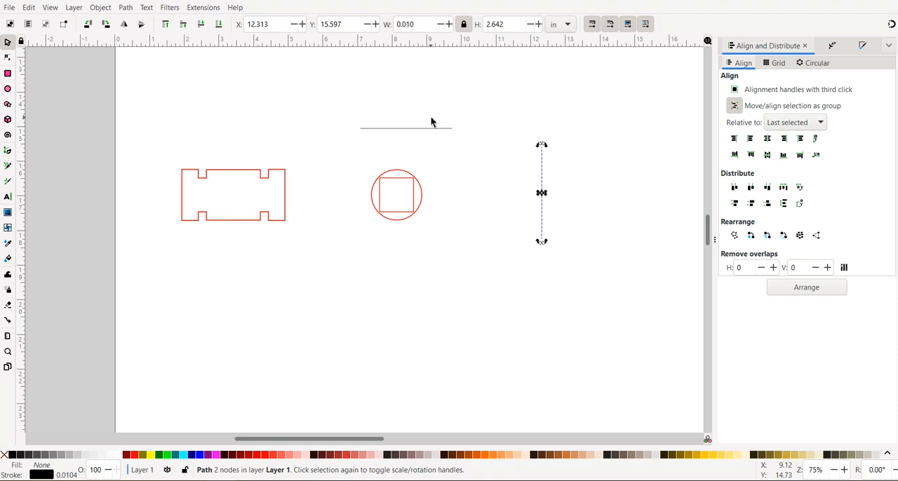
Step: Center the horizontal line above the circle on the circle's horizontal axis and clear the selection
{"action": "left_click", "coordinate": [408, 129]}
{"action": "key", "text": "shift"}
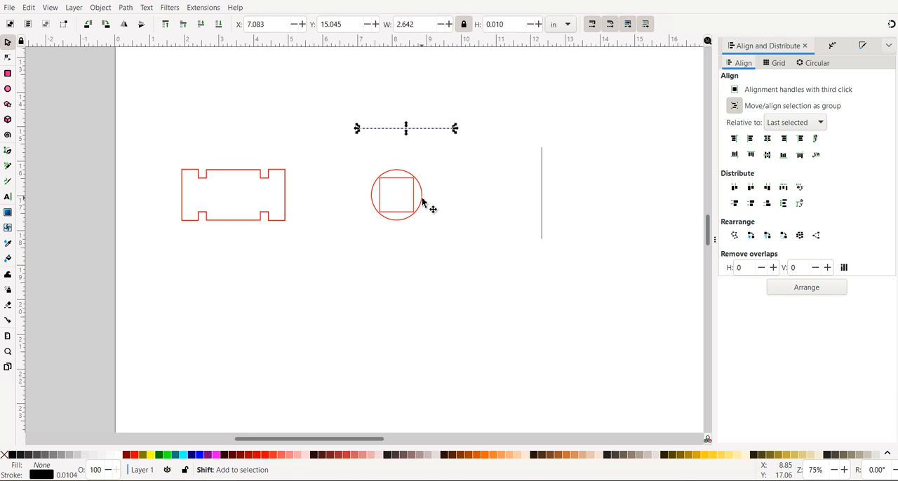
{"action": "left_click", "coordinate": [423, 202], "text": "shift"}
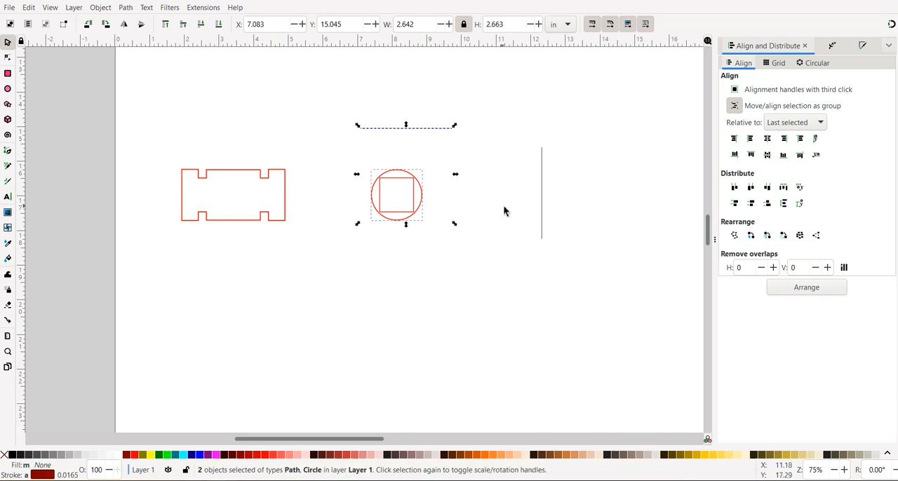
{"action": "left_click", "coordinate": [767, 157]}
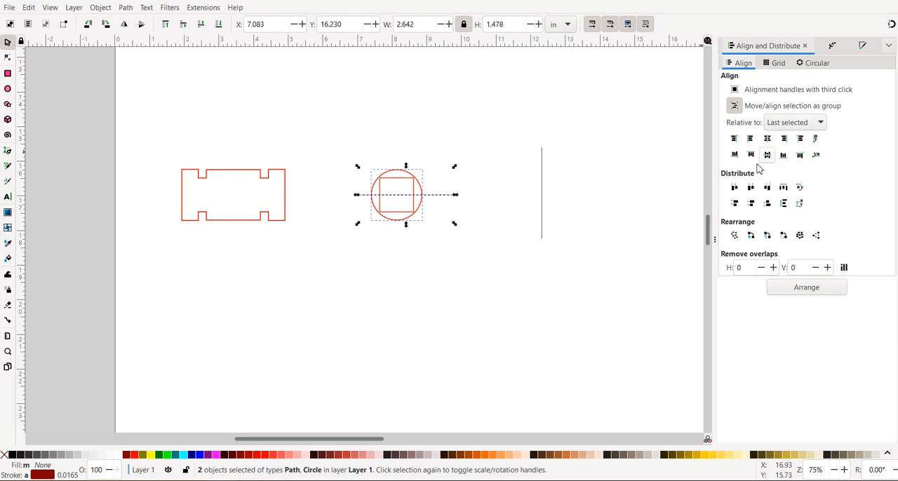
{"action": "left_click", "coordinate": [439, 298]}
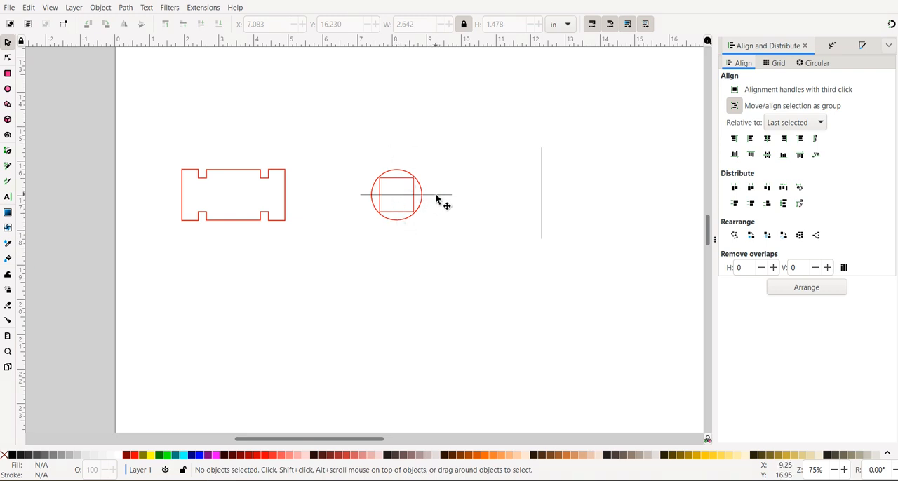
Step: Duplicate the vertical line and center one copy on the circle's vertical axis, leaving the other beside it
{"action": "left_click", "coordinate": [542, 220]}
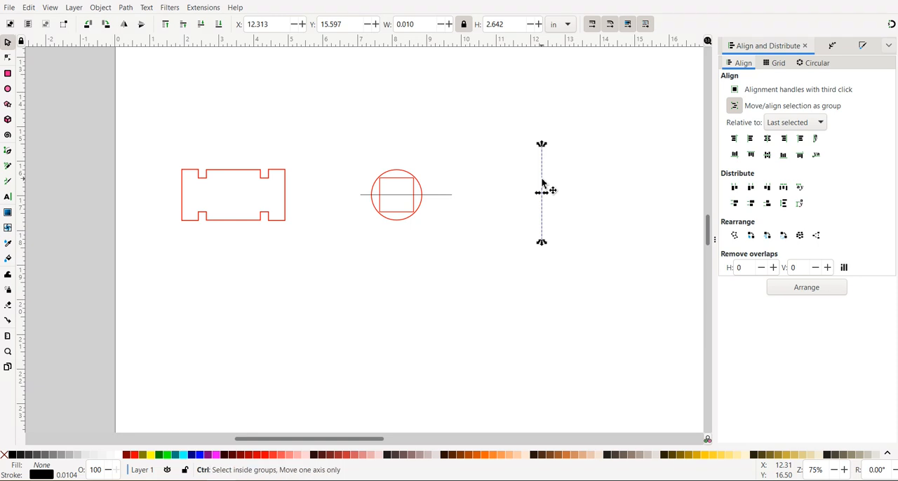
{"action": "left_click_drag", "start_coordinate": [541, 183], "coordinate": [520, 181]}
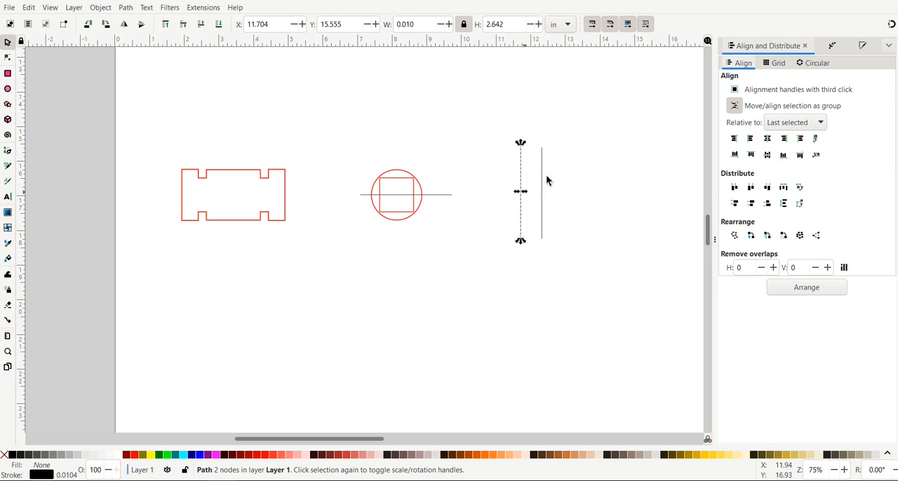
{"action": "key", "text": "shift"}
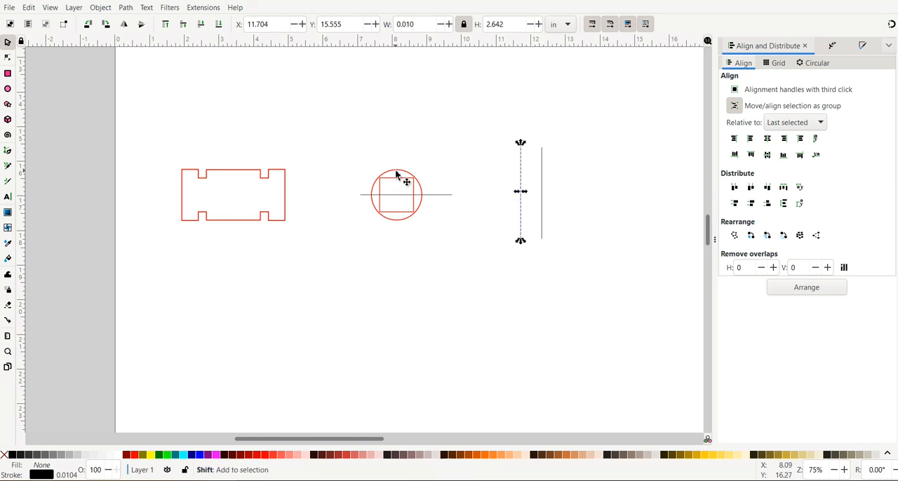
{"action": "left_click", "coordinate": [397, 175], "text": "shift"}
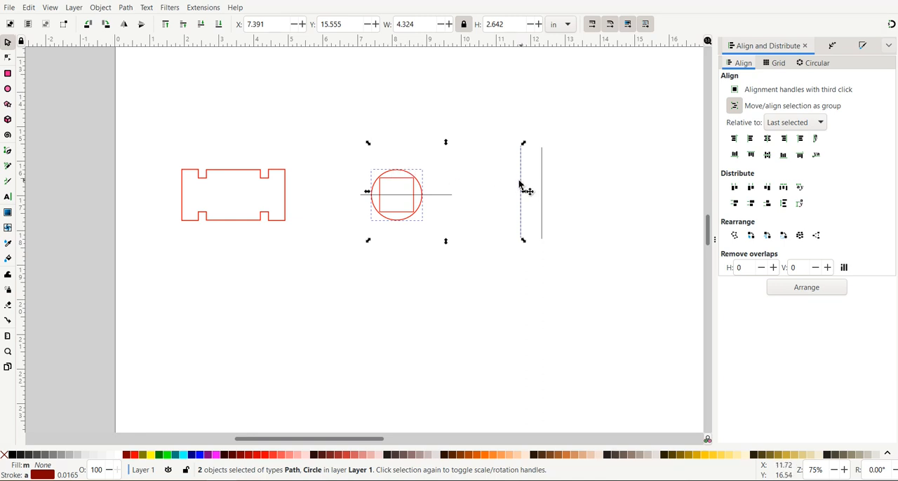
{"action": "left_click", "coordinate": [767, 140]}
{"action": "left_click", "coordinate": [524, 310]}
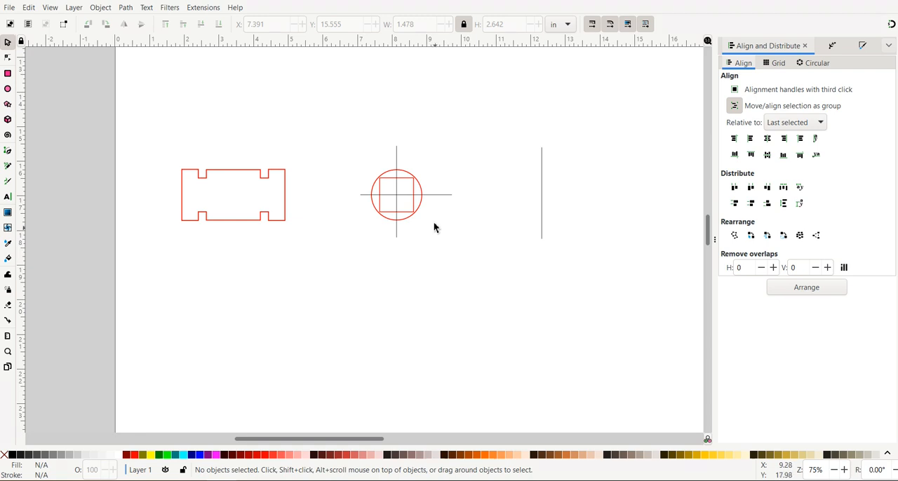
Step: Try a Difference on the circle and both crossing lines, then undo it
{"action": "left_click", "coordinate": [398, 162]}
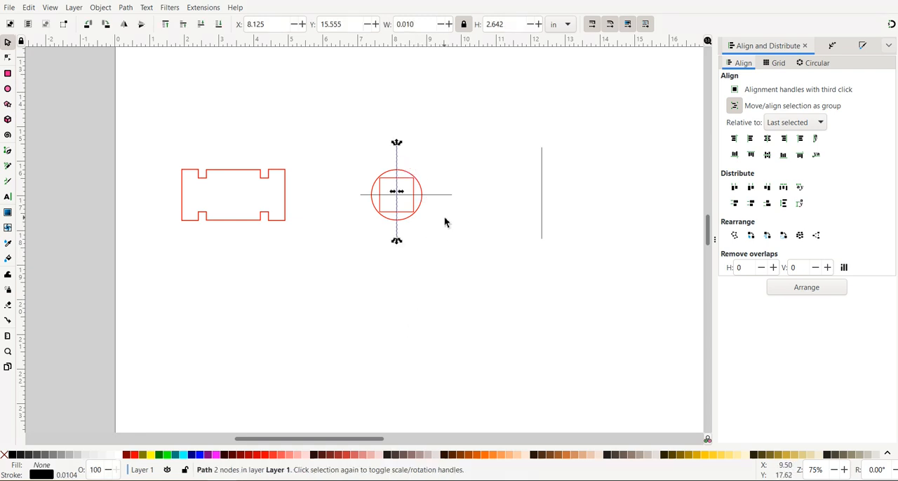
{"action": "key", "text": "shift"}
{"action": "left_click", "coordinate": [436, 199], "text": "shift"}
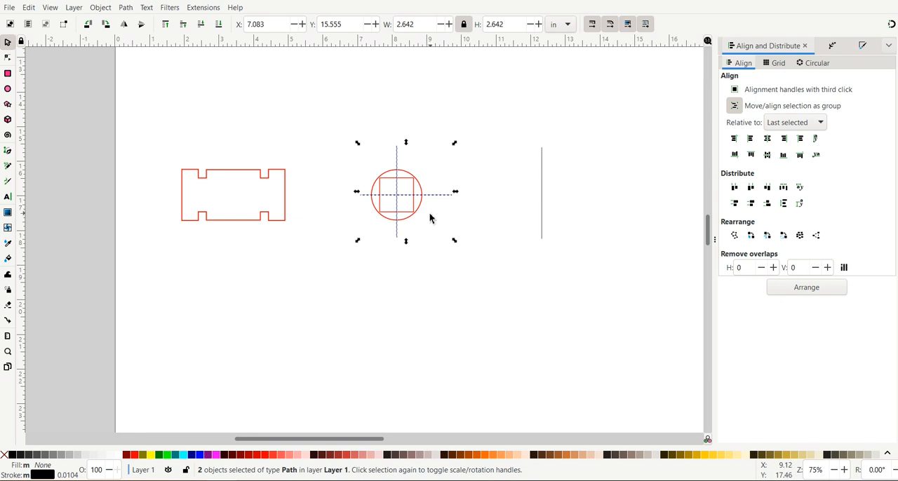
{"action": "left_click", "coordinate": [424, 192], "text": "shift"}
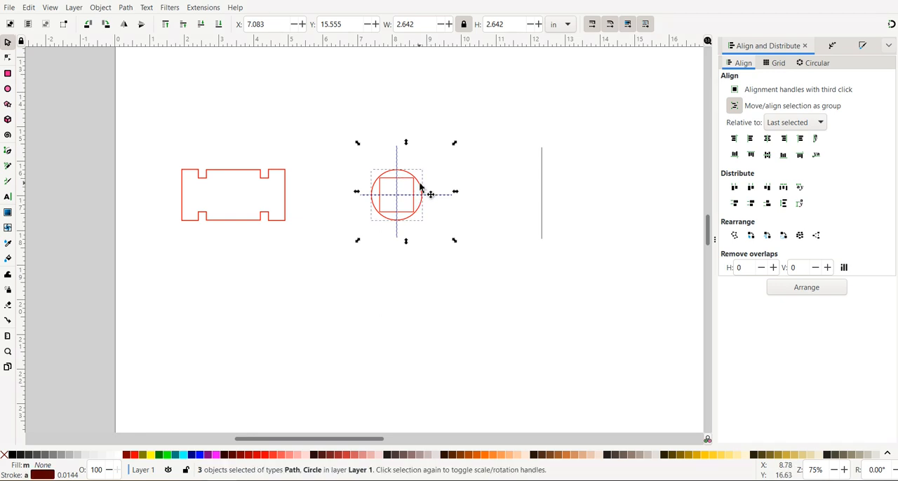
{"action": "left_click", "coordinate": [100, 8]}
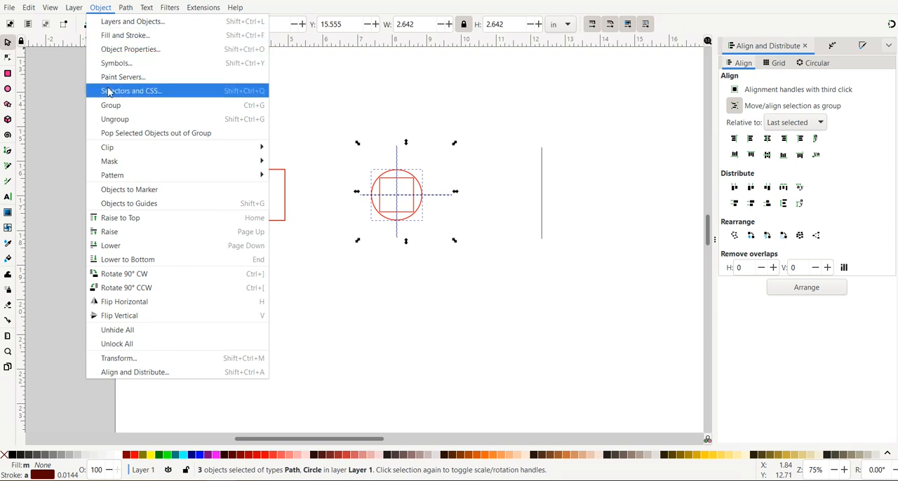
{"action": "mouse_move", "coordinate": [129, 12]}
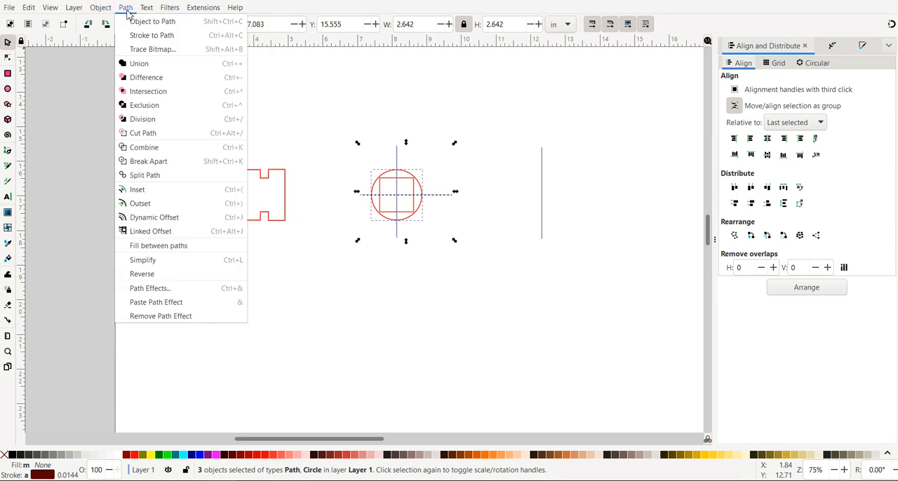
{"action": "left_click", "coordinate": [134, 79]}
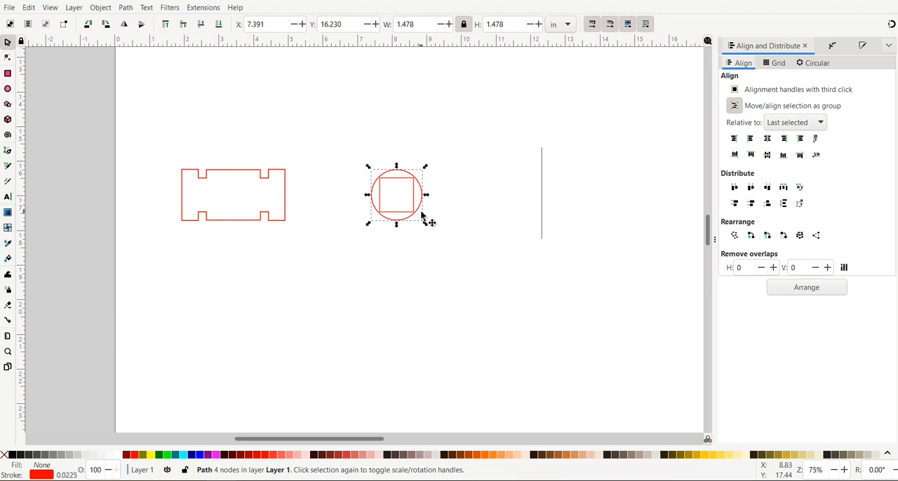
{"action": "left_click", "coordinate": [448, 238]}
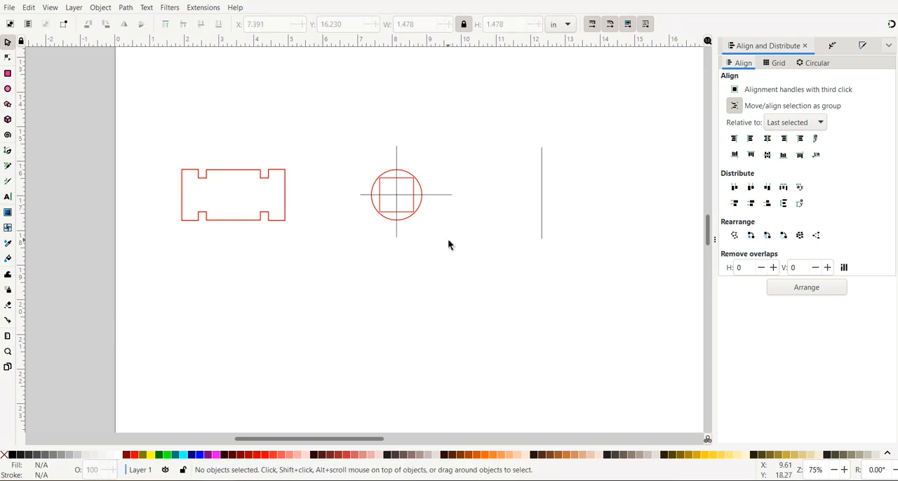
{"action": "left_click", "coordinate": [386, 176]}
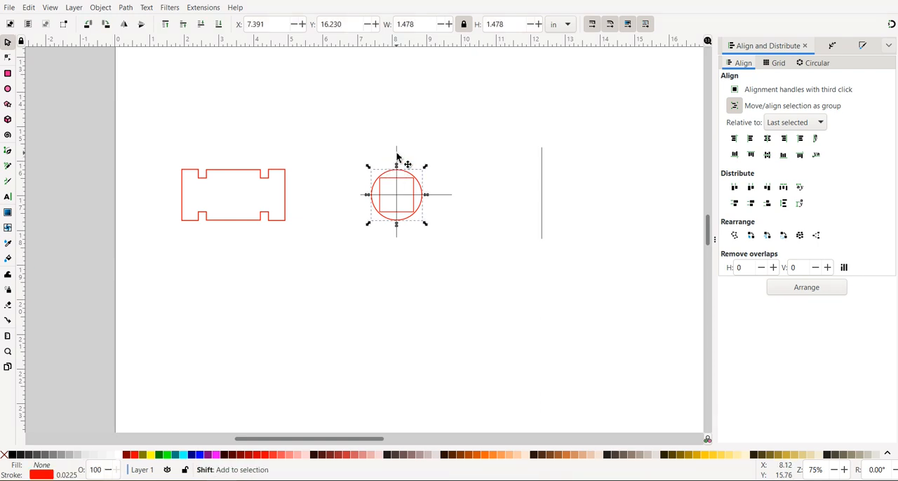
{"action": "left_click", "coordinate": [396, 156], "text": "shift"}
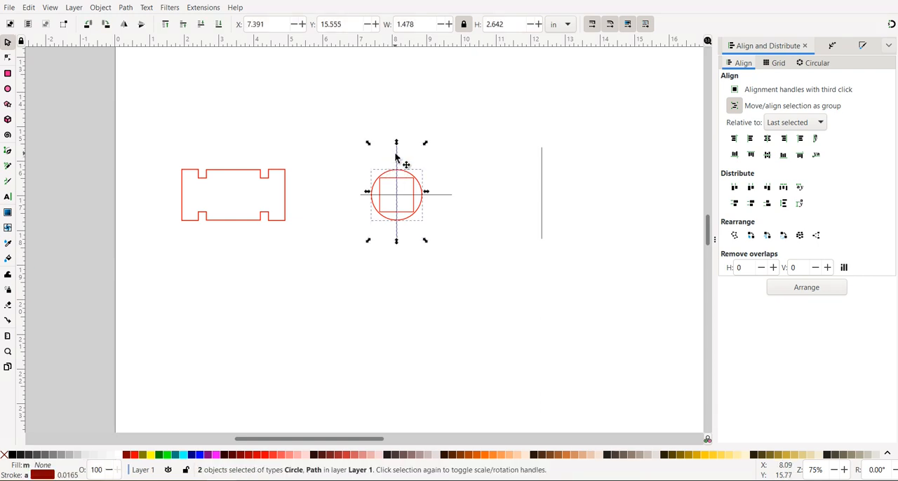
{"action": "left_click", "coordinate": [126, 8]}
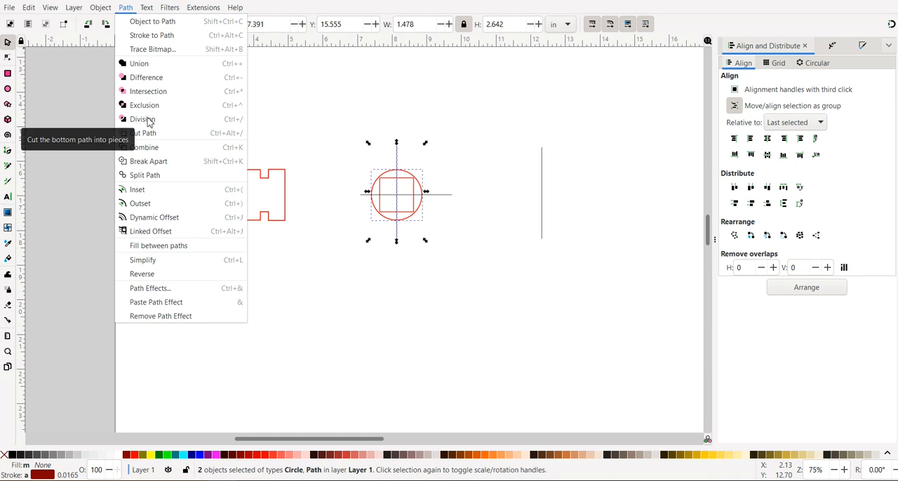
{"action": "left_click", "coordinate": [489, 144]}
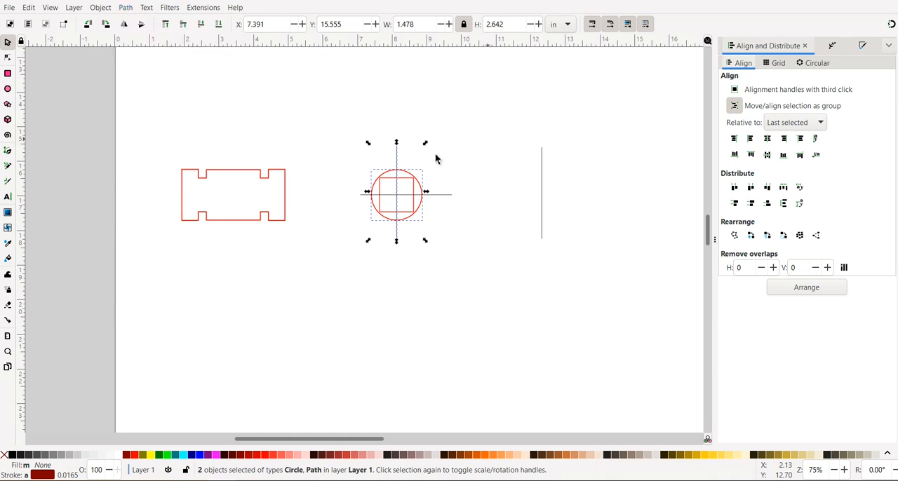
Step: Try a Division on the circle with both crossing lines selected together, then undo it
{"action": "left_click", "coordinate": [397, 160]}
{"action": "left_click", "coordinate": [441, 194], "text": "shift"}
{"action": "left_click", "coordinate": [412, 218], "text": "shift"}
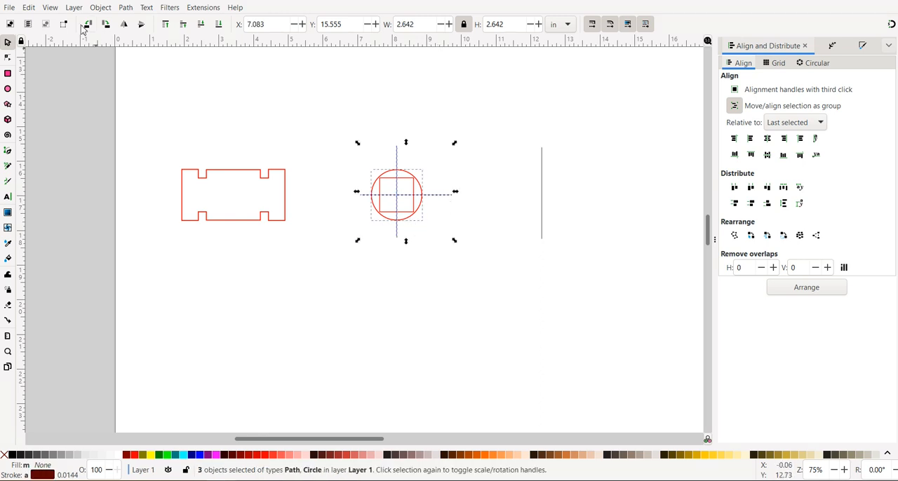
{"action": "left_click", "coordinate": [125, 8]}
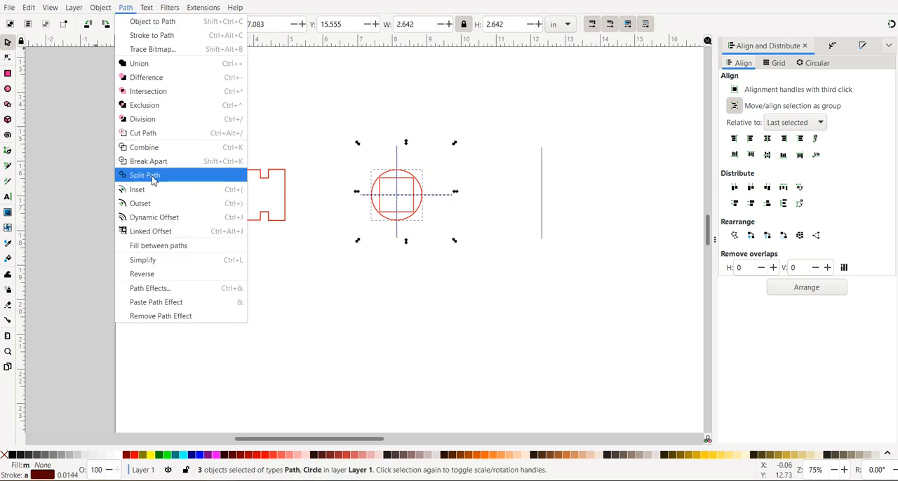
{"action": "left_click", "coordinate": [164, 124]}
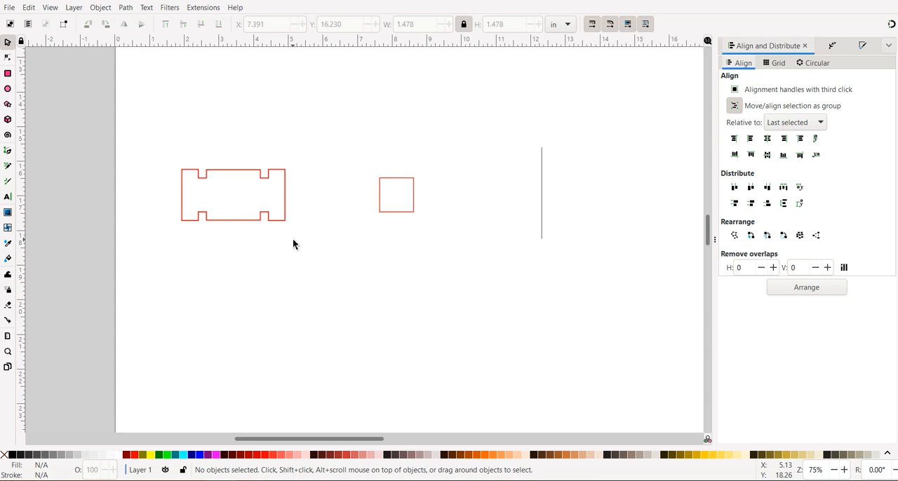
{"action": "key", "text": "ctrl+z"}
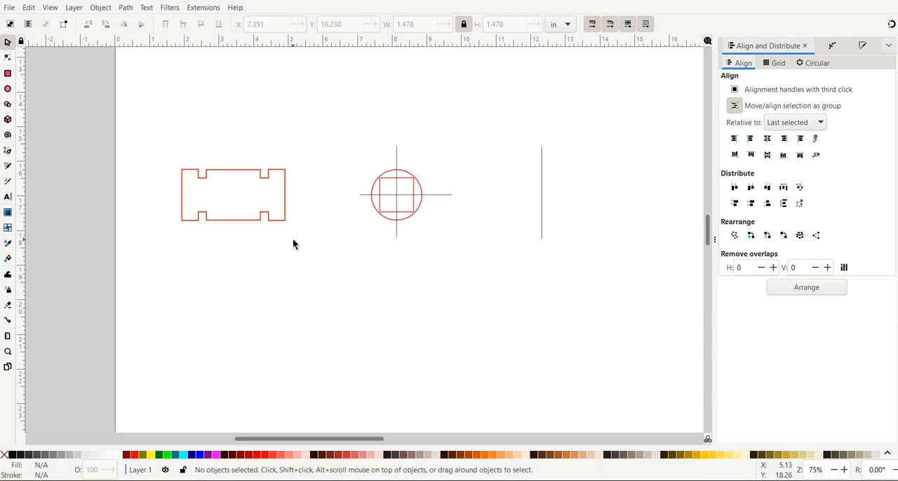
Step: Divide the circle into two halves with the vertical line through its center, using Division
{"action": "left_click", "coordinate": [396, 160]}
{"action": "left_click", "coordinate": [371, 190], "text": "shift"}
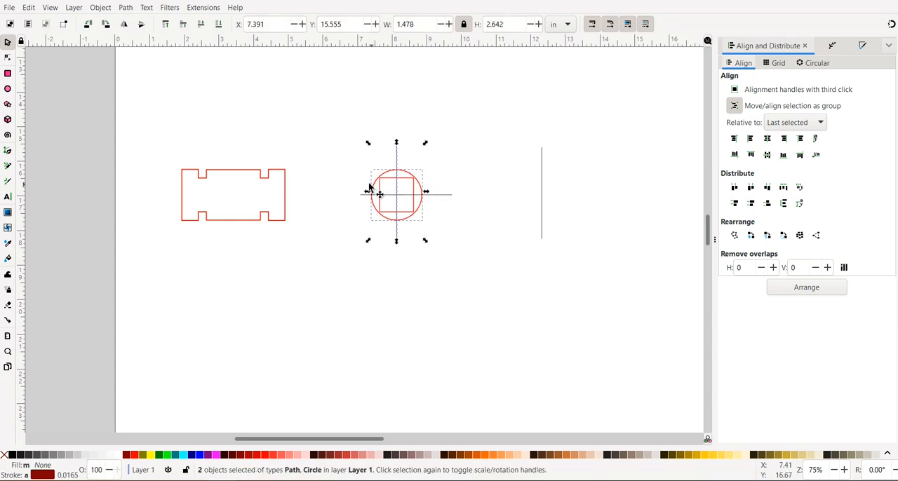
{"action": "left_click", "coordinate": [126, 9]}
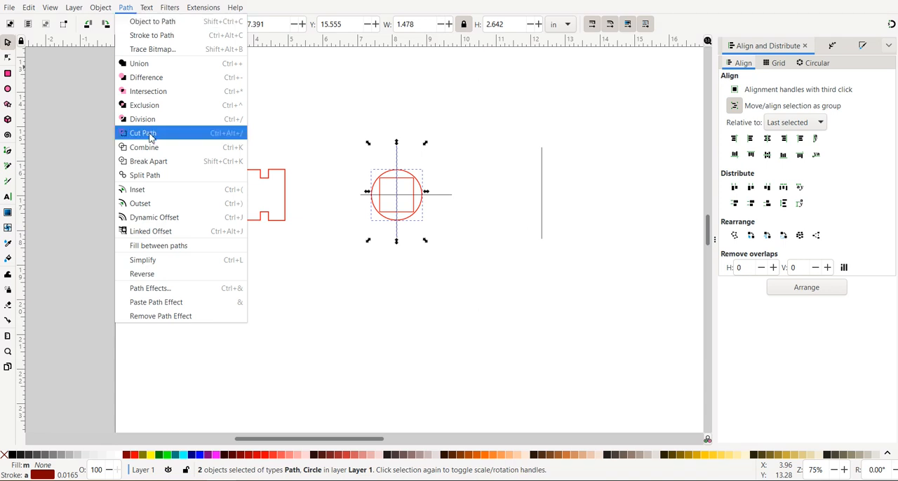
{"action": "left_click", "coordinate": [143, 120]}
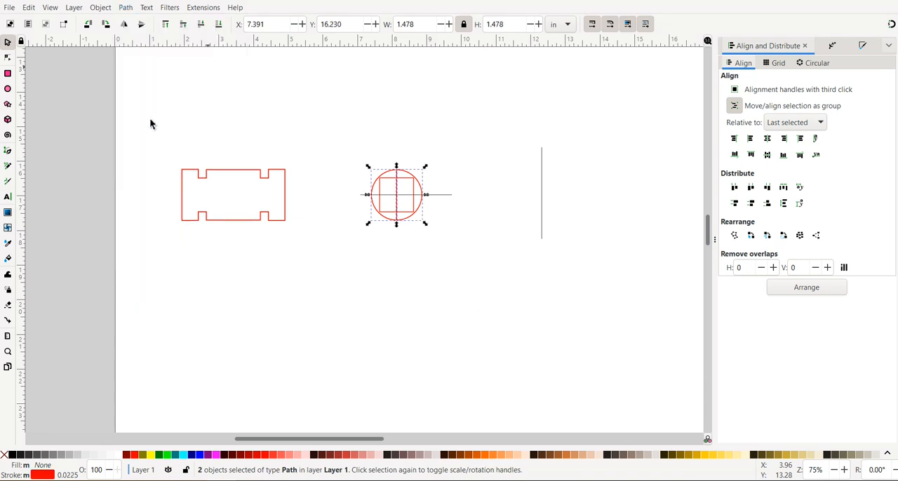
{"action": "left_click", "coordinate": [342, 177]}
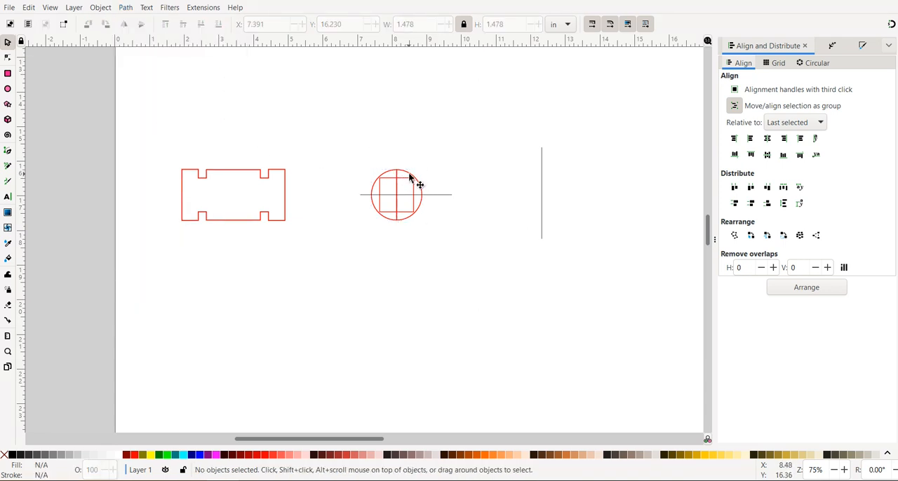
Step: Pull the right half of the circle away to check the split, then undo the move and deselect
{"action": "left_click_drag", "start_coordinate": [441, 168], "coordinate": [480, 169]}
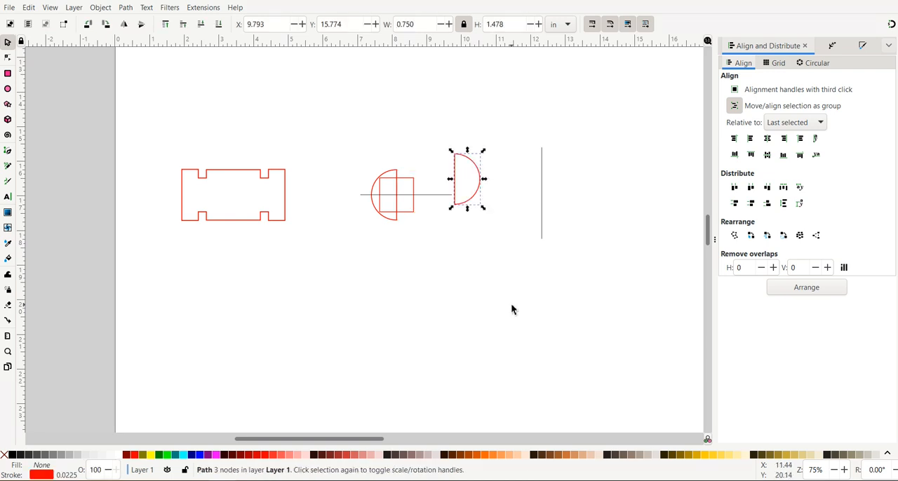
{"action": "key", "text": "ctrl+z"}
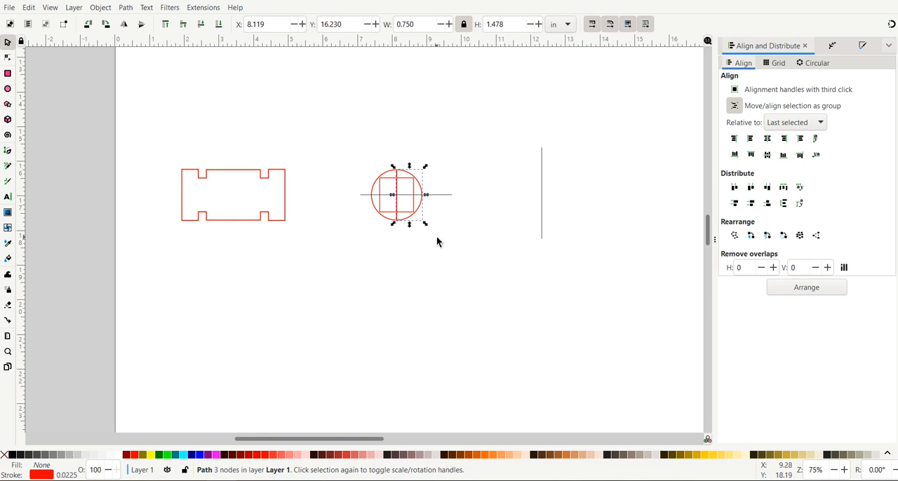
{"action": "left_click", "coordinate": [481, 246]}
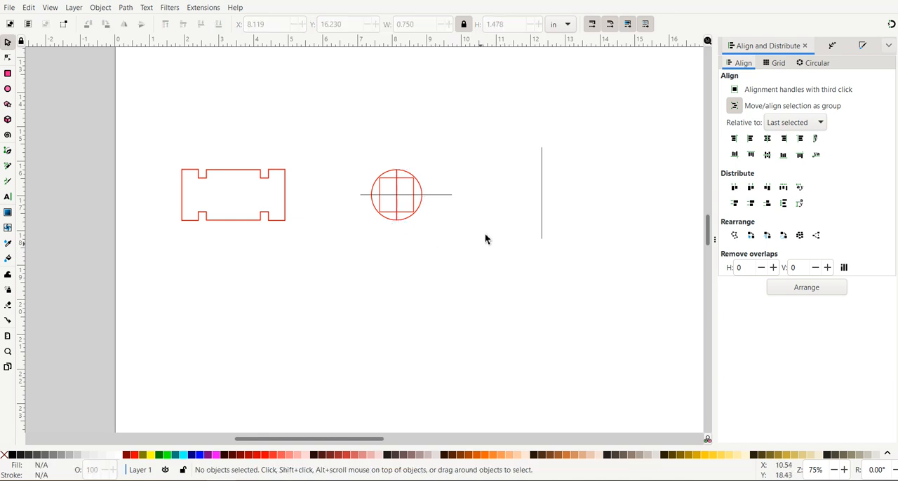
Step: Try a Division with the horizontal line and both circle halves selected together, then undo it
{"action": "left_click", "coordinate": [441, 197]}
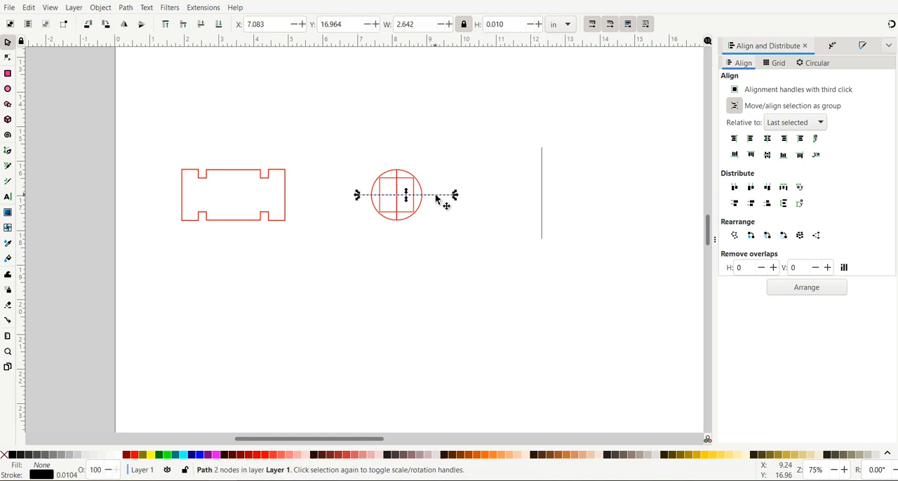
{"action": "left_click", "coordinate": [410, 223], "text": "shift"}
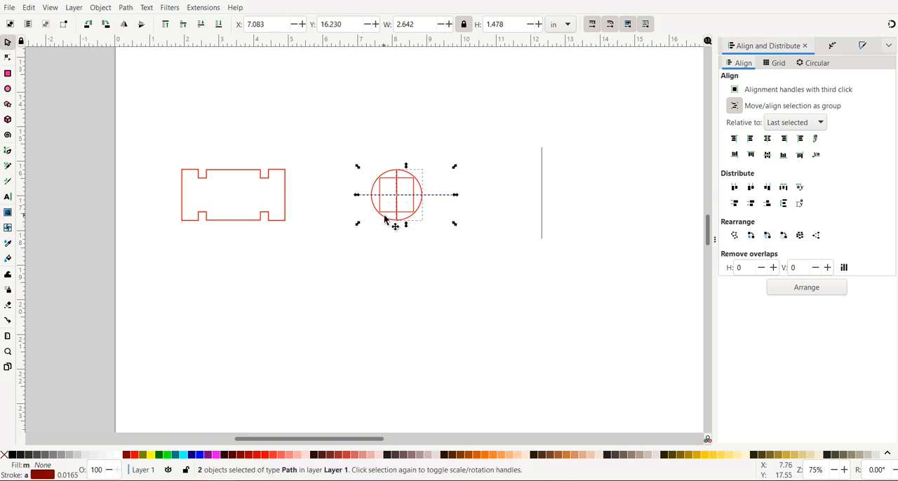
{"action": "left_click", "coordinate": [386, 221], "text": "shift"}
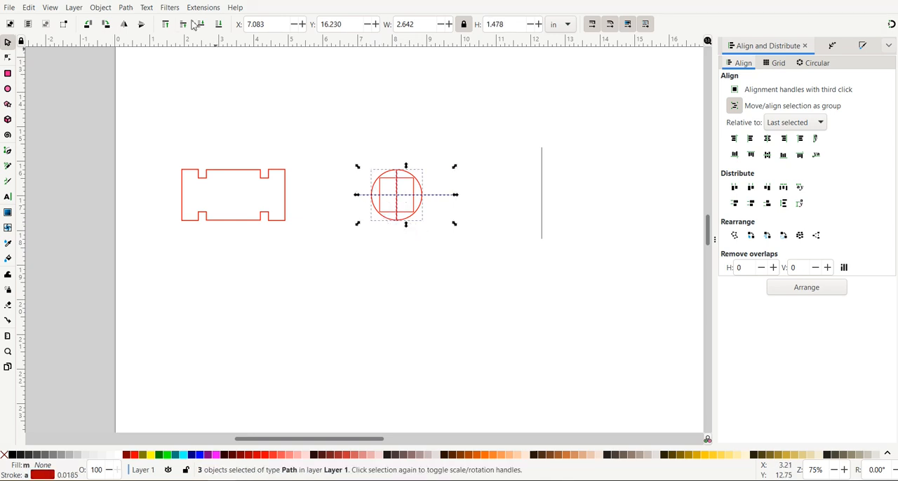
{"action": "left_click", "coordinate": [126, 8]}
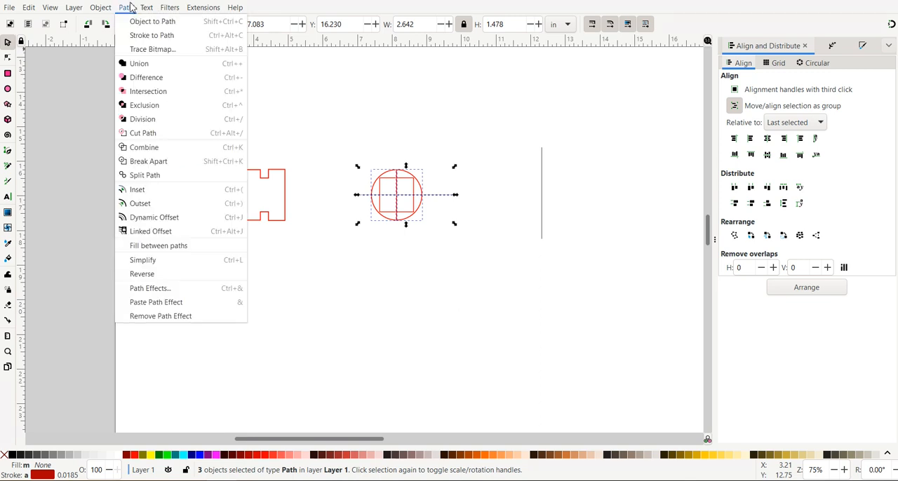
{"action": "left_click", "coordinate": [137, 119]}
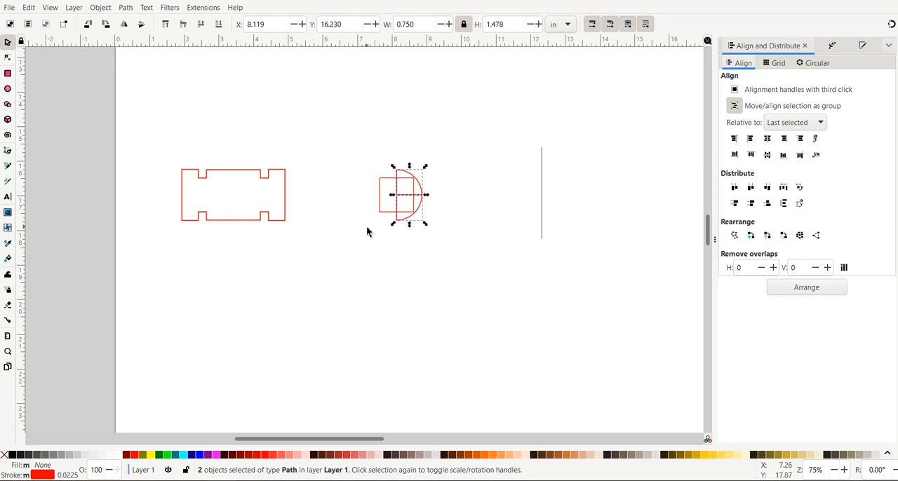
{"action": "left_click", "coordinate": [383, 265]}
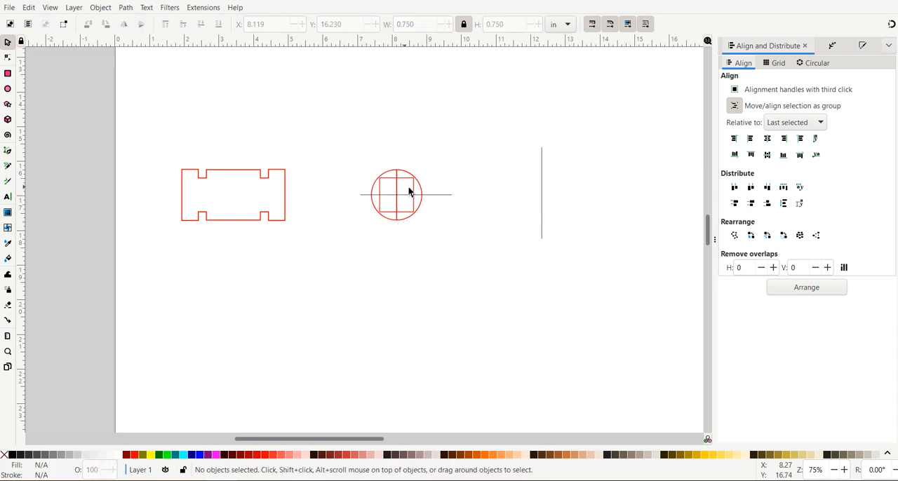
Step: Divide the circle's right half into two quarters with the horizontal line, using Division
{"action": "left_click", "coordinate": [439, 195]}
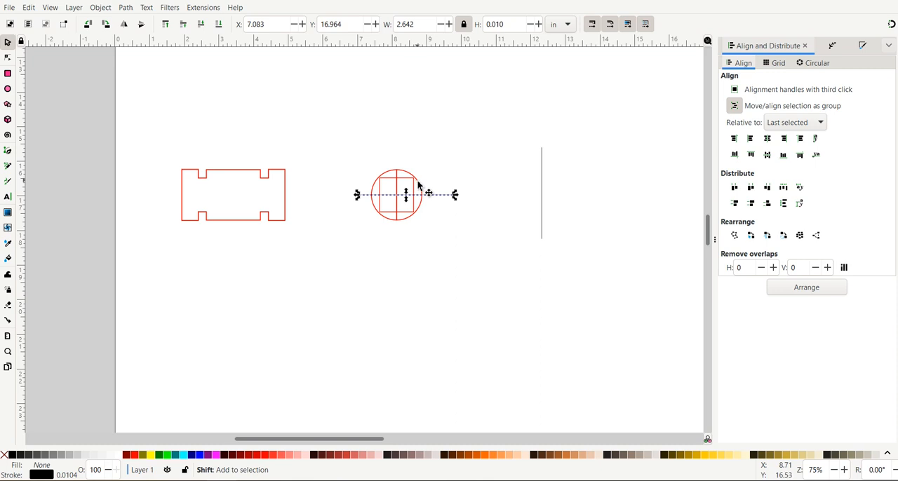
{"action": "left_click", "coordinate": [419, 185], "text": "shift"}
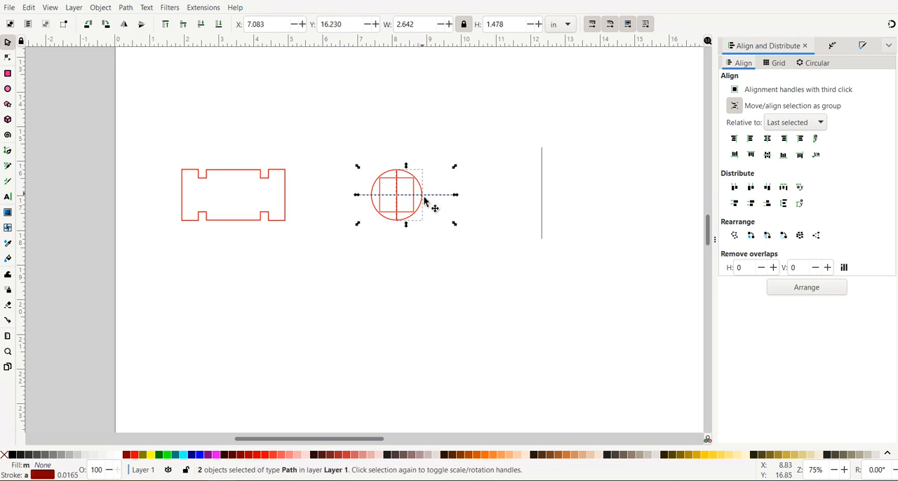
{"action": "left_click", "coordinate": [125, 9]}
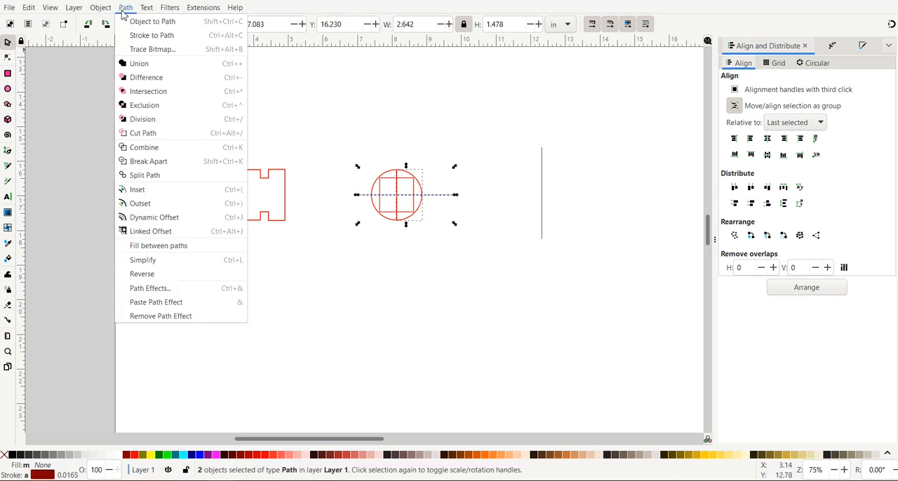
{"action": "left_click", "coordinate": [134, 119]}
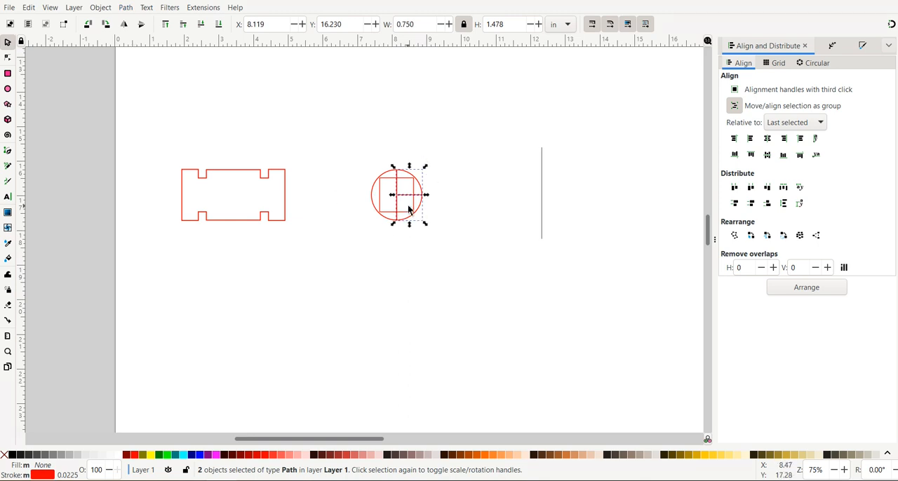
Step: Rotate the spare vertical line beside the circle by 90 degrees so it lies horizontal
{"action": "left_click", "coordinate": [543, 208]}
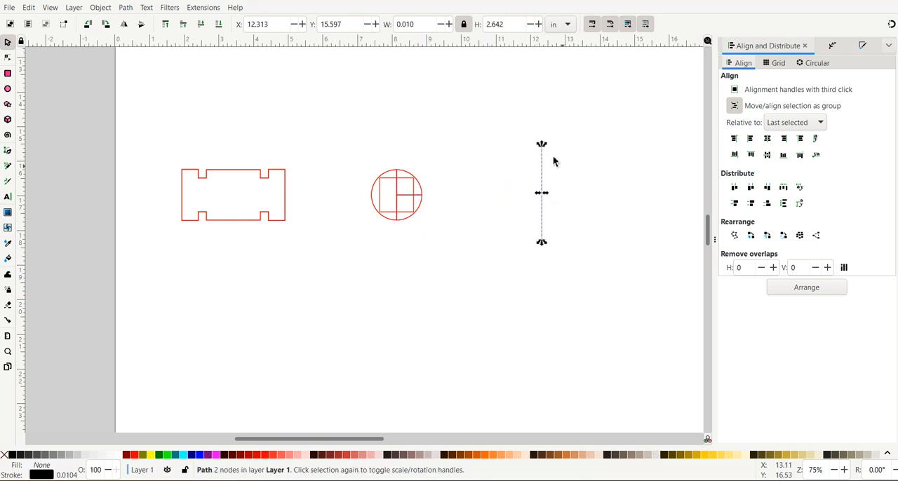
{"action": "key", "text": "ctrl"}
{"action": "left_click_drag", "start_coordinate": [539, 149], "coordinate": [500, 197]}
Step: Center the rotated line on the circle's left half, both horizontally and vertically, relative to the last selected object
{"action": "key", "text": "shift"}
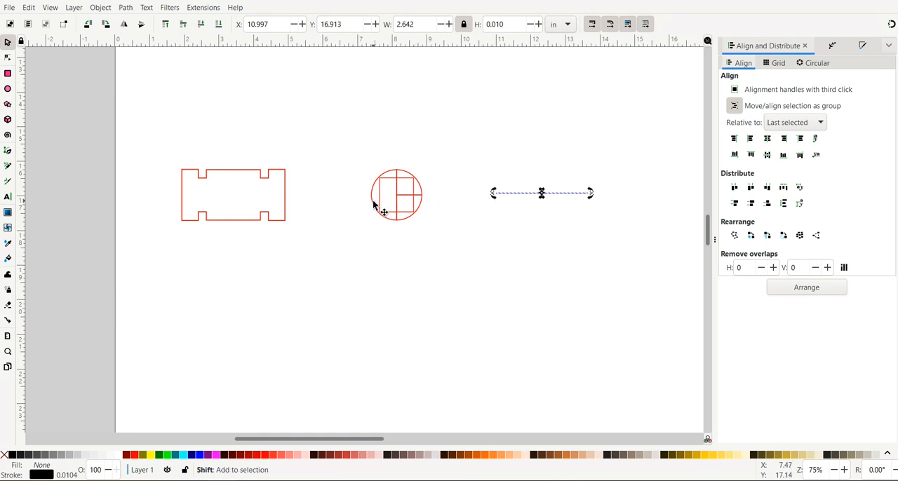
{"action": "left_click", "coordinate": [372, 206], "text": "shift"}
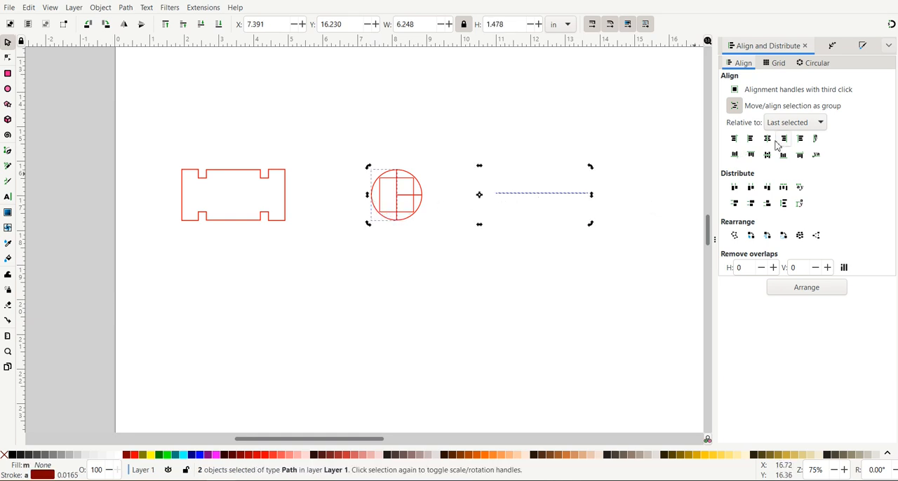
{"action": "left_click", "coordinate": [537, 193]}
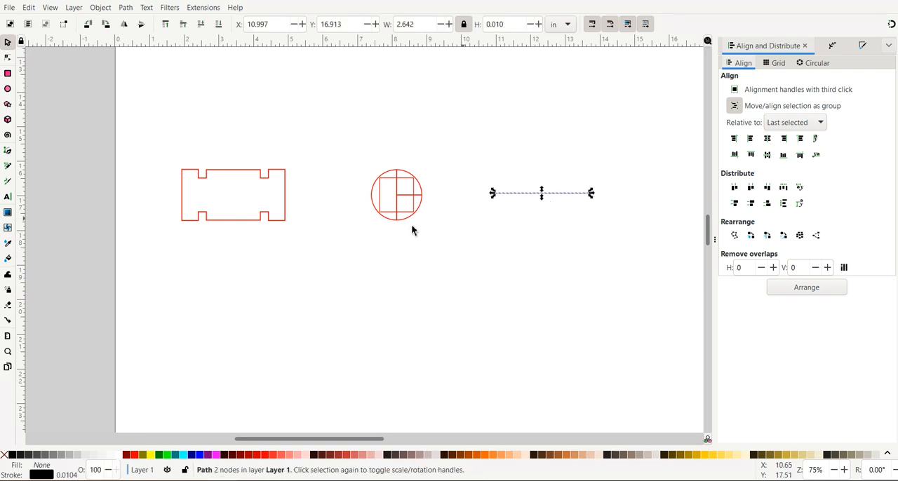
{"action": "left_click", "coordinate": [372, 208], "text": "shift"}
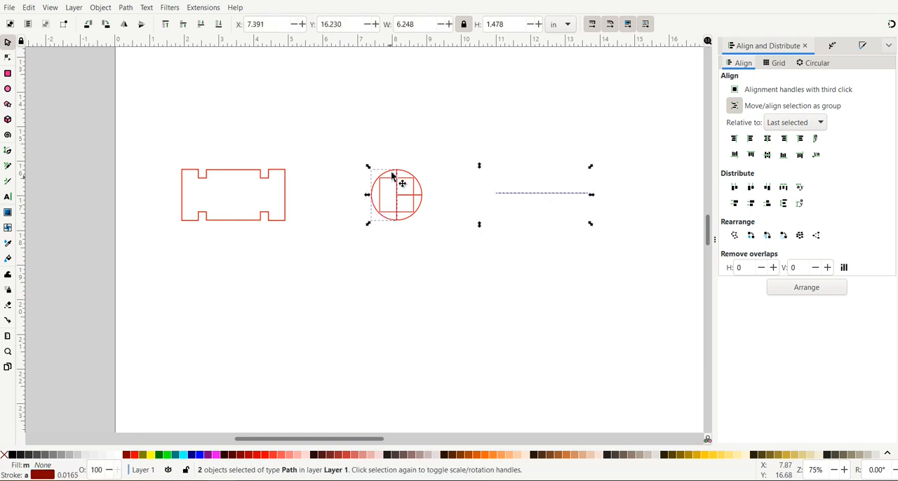
{"action": "left_click", "coordinate": [770, 159]}
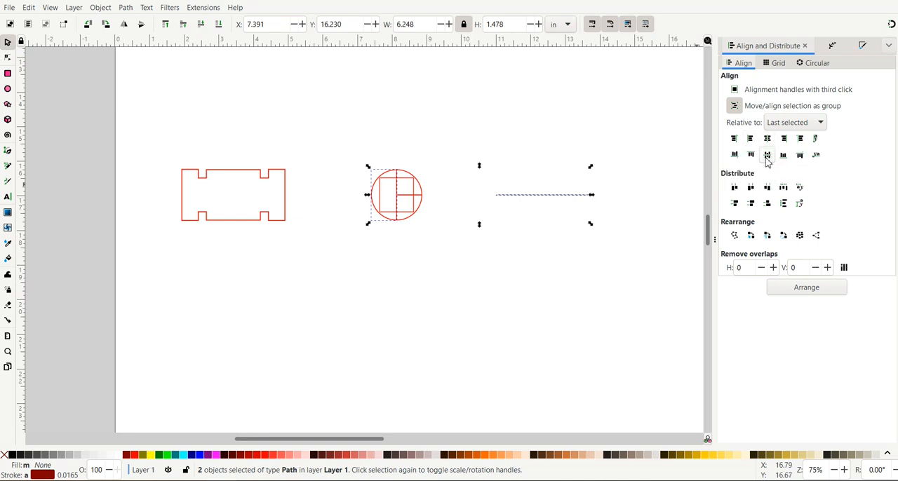
{"action": "left_click", "coordinate": [767, 138]}
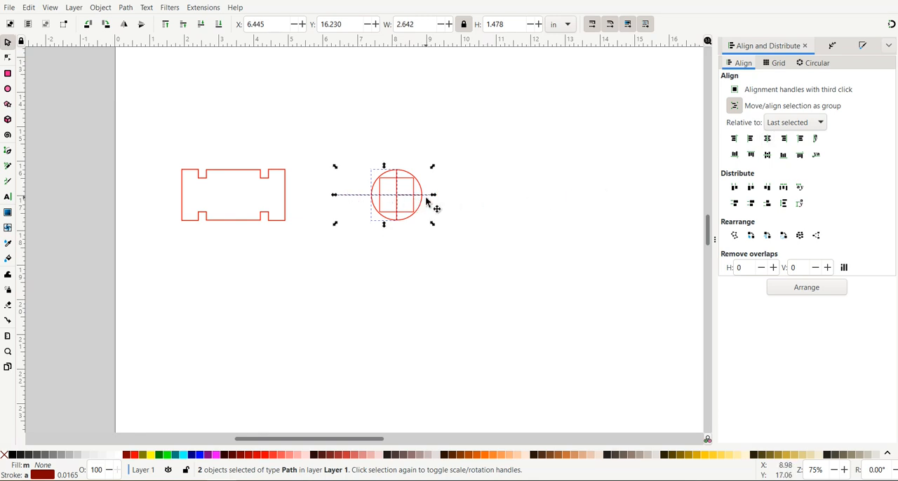
{"action": "left_click", "coordinate": [477, 202]}
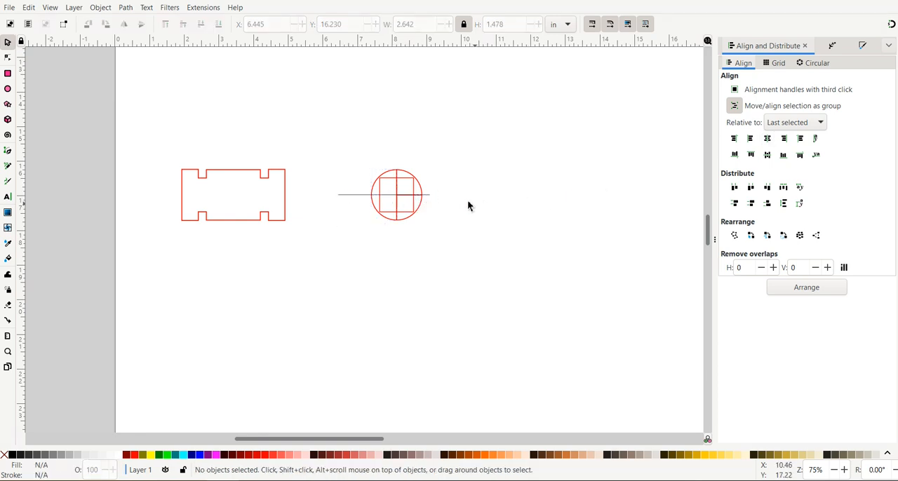
Step: Divide the circle's left half into two quarters with the centered horizontal line, using Division
{"action": "left_click", "coordinate": [352, 195]}
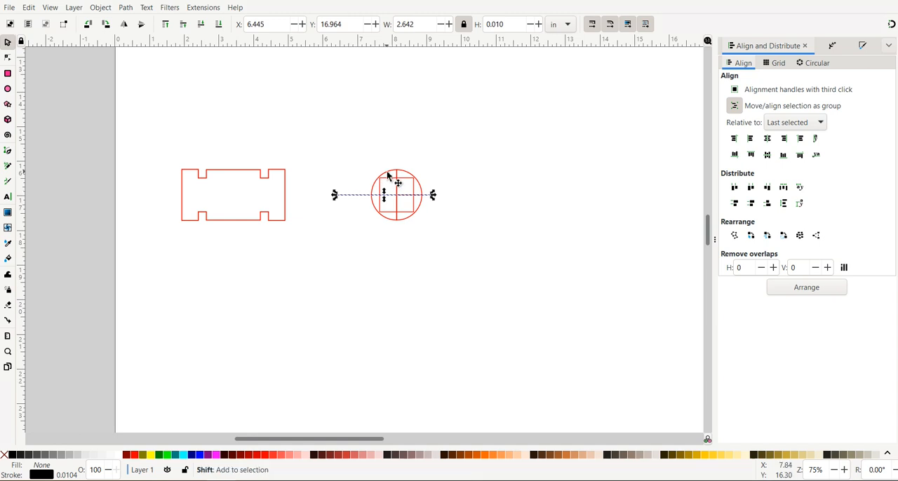
{"action": "left_click", "coordinate": [389, 176], "text": "shift"}
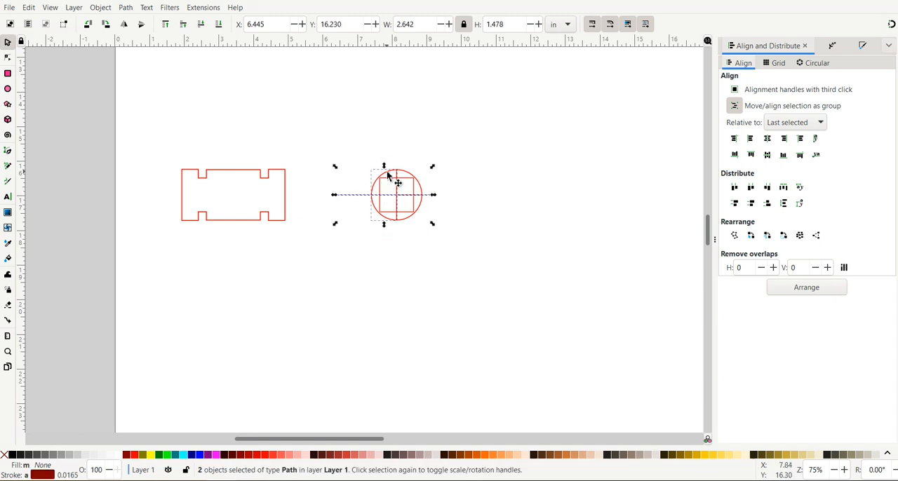
{"action": "left_click", "coordinate": [126, 8]}
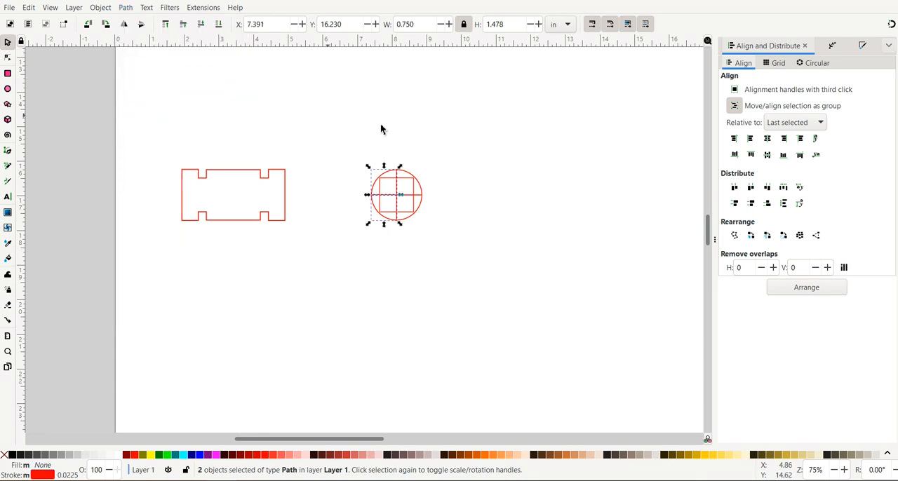
{"action": "left_click", "coordinate": [494, 210]}
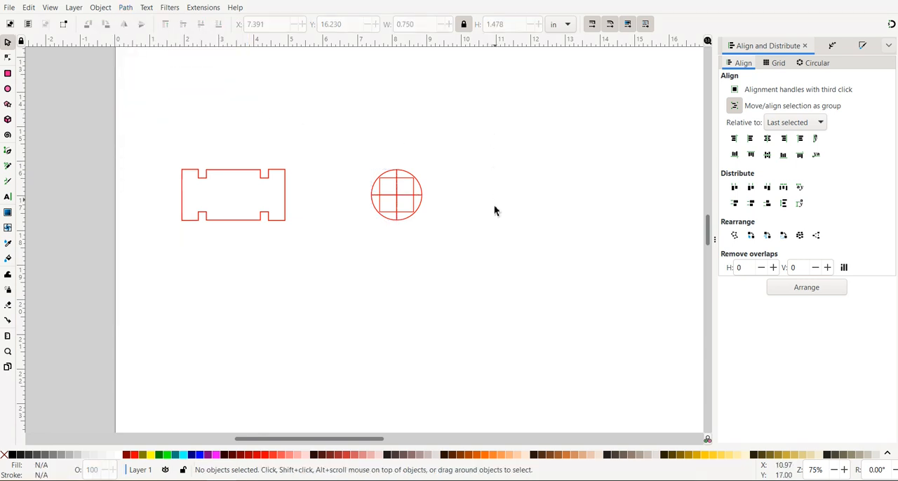
Step: Check that the quarters are separate by selecting them and pulling the upper-right one away, then undo the move
{"action": "left_click", "coordinate": [420, 190]}
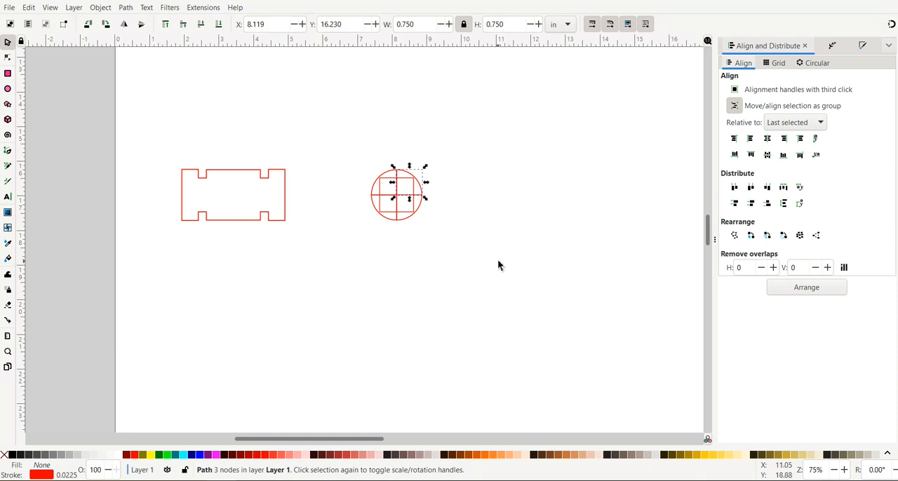
{"action": "left_click", "coordinate": [376, 185], "text": "shift"}
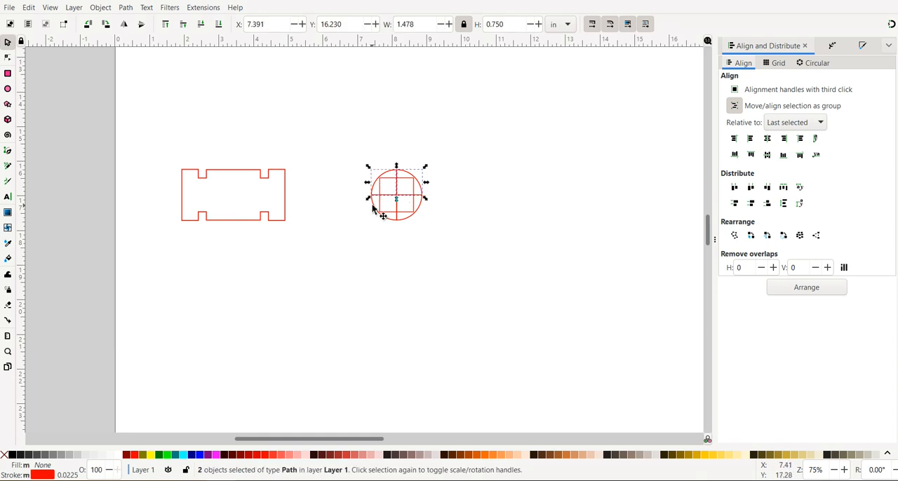
{"action": "left_click", "coordinate": [512, 206]}
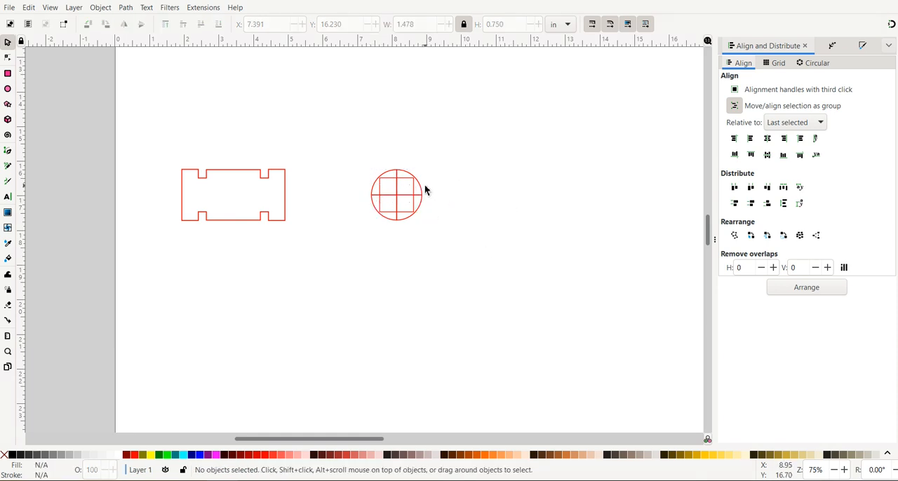
{"action": "left_click_drag", "start_coordinate": [419, 186], "coordinate": [490, 161]}
{"action": "key", "text": "ctrl+z"}
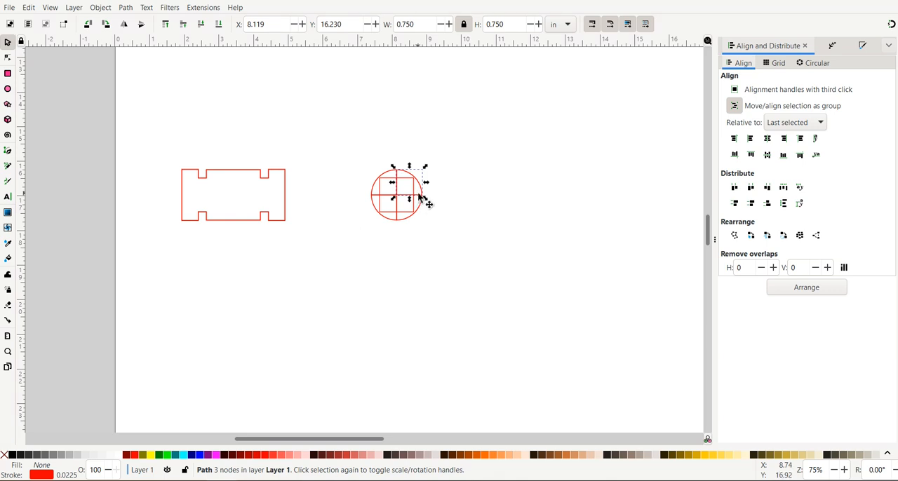
Step: Move the square and all four circle quarters together to an X position of 7 in
{"action": "left_click_drag", "start_coordinate": [346, 152], "coordinate": [464, 256]}
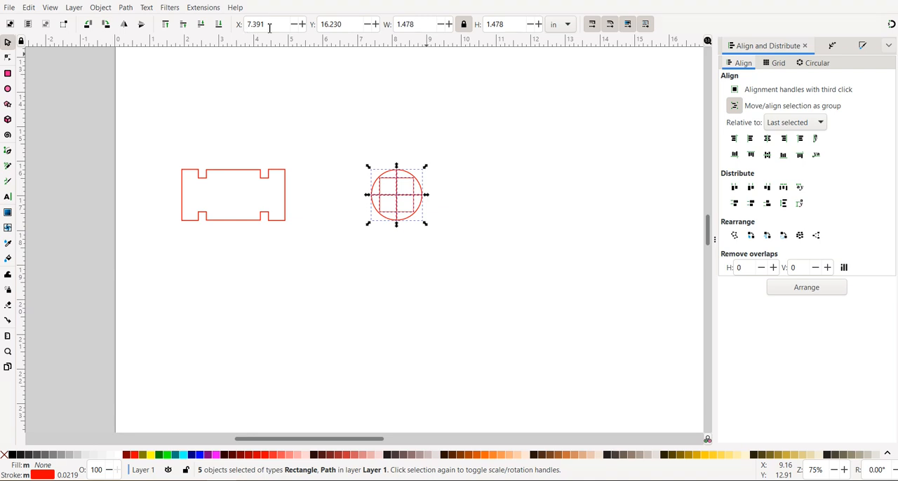
{"action": "left_click_drag", "start_coordinate": [274, 27], "coordinate": [238, 26]}
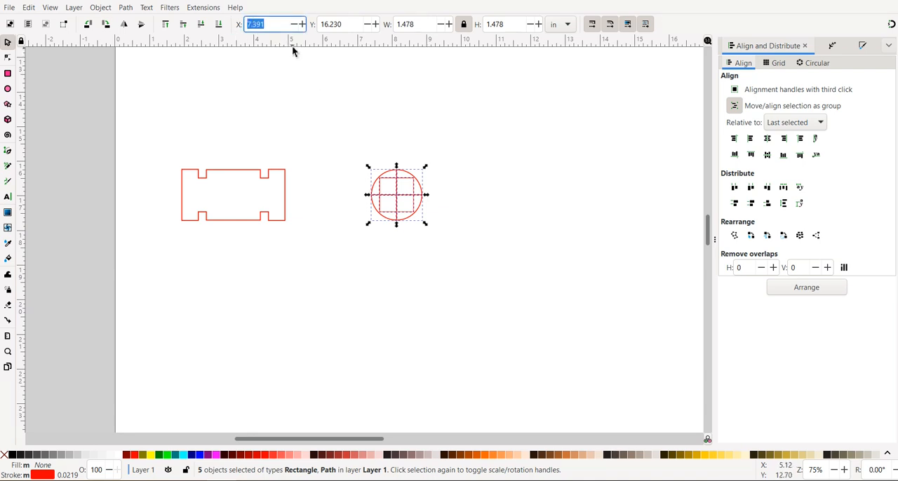
{"action": "type", "text": "7"}
{"action": "key", "text": "Tab"}
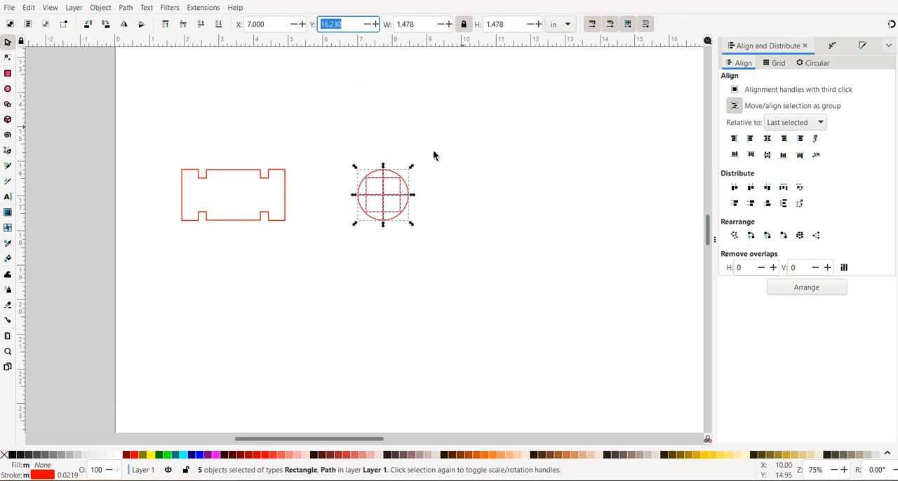
{"action": "left_click", "coordinate": [382, 161]}
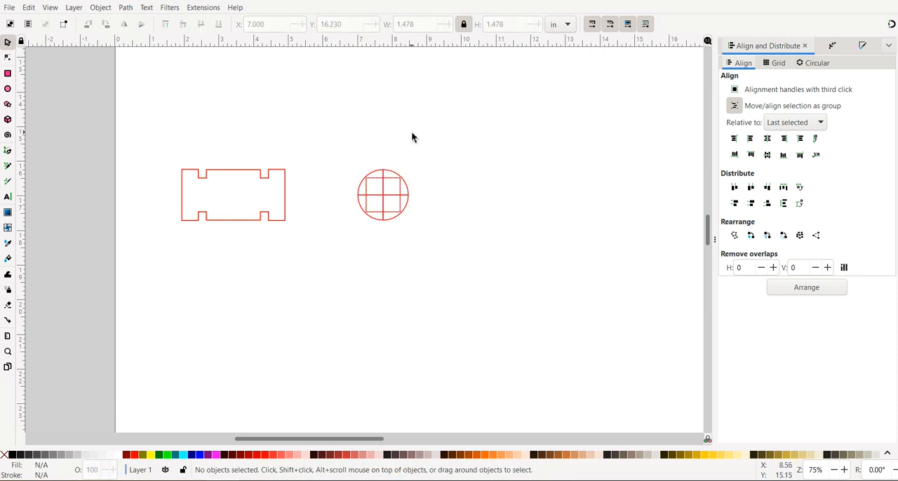
Step: Move the two left quarters of the circle together to an X position of 6.75 in
{"action": "left_click", "coordinate": [362, 185]}
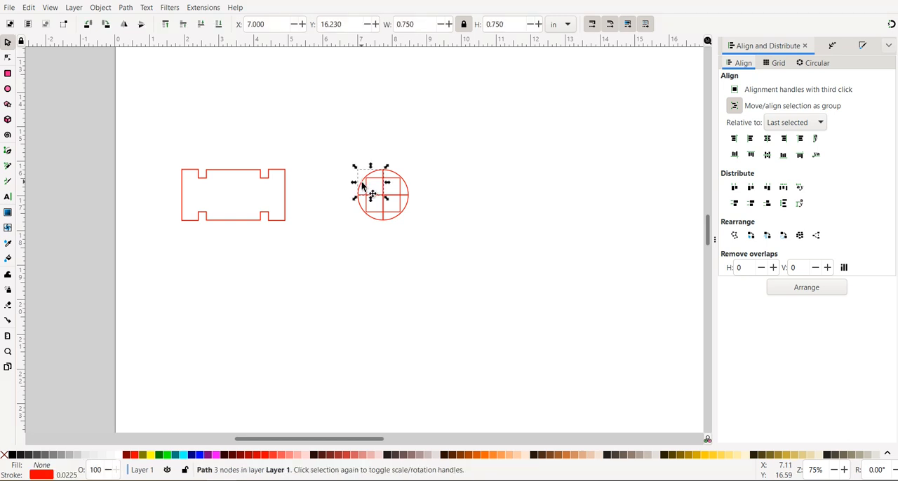
{"action": "left_click", "coordinate": [361, 208], "text": "shift"}
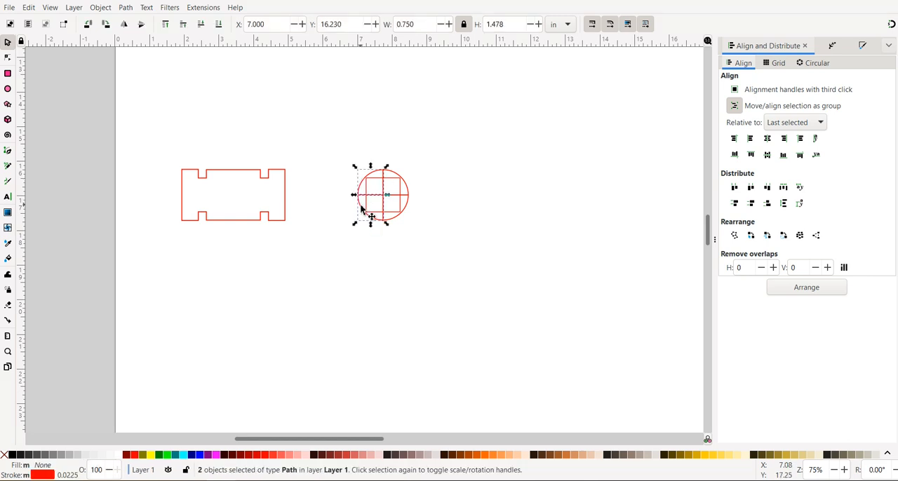
{"action": "left_click", "coordinate": [272, 26]}
{"action": "type", "text": "6."}
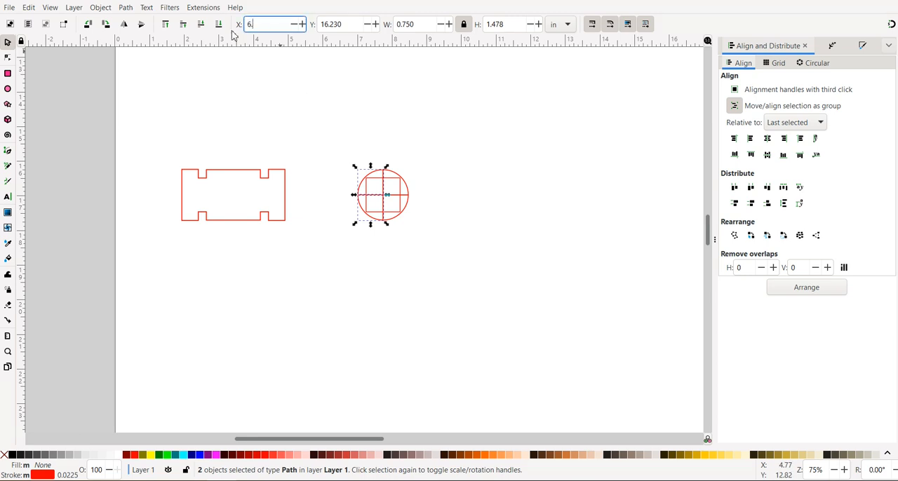
{"action": "key", "text": "Tab"}
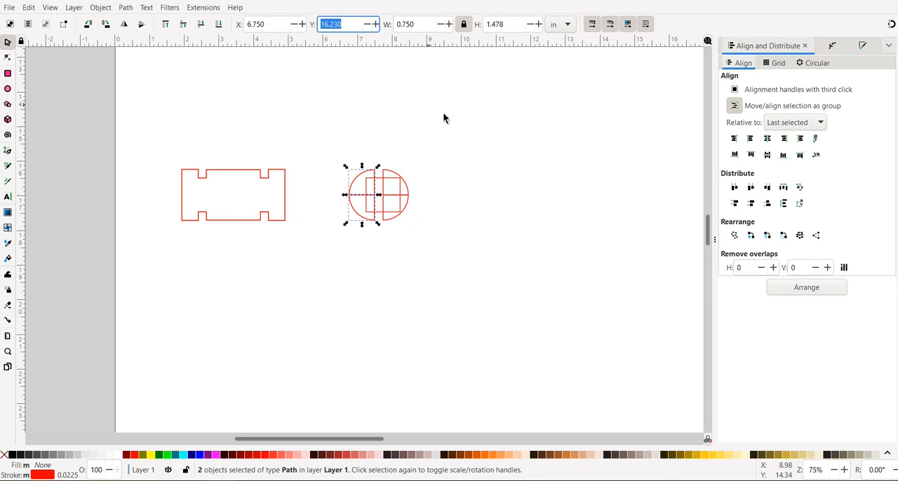
{"action": "left_click", "coordinate": [456, 199]}
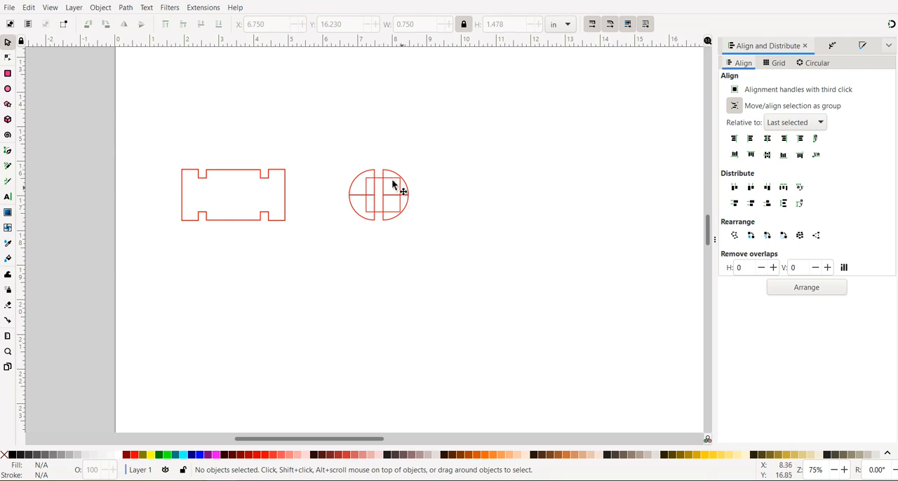
Step: Move the square and all four circle quarters together to a Y position of 16 in
{"action": "mouse_move", "coordinate": [340, 156]}
{"action": "left_mouse_down"}
{"action": "mouse_move", "coordinate": [389, 232]}
{"action": "mouse_move", "coordinate": [428, 264]}
{"action": "left_mouse_up"}
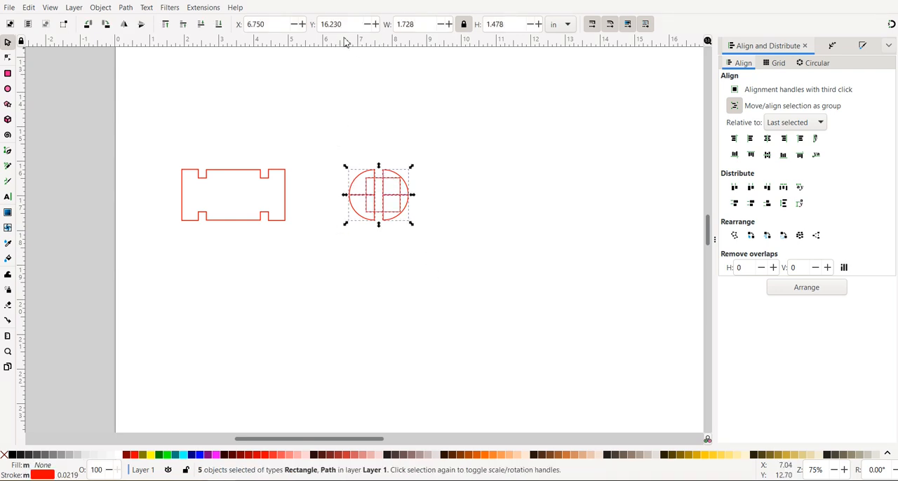
{"action": "left_click_drag", "start_coordinate": [346, 30], "coordinate": [320, 26]}
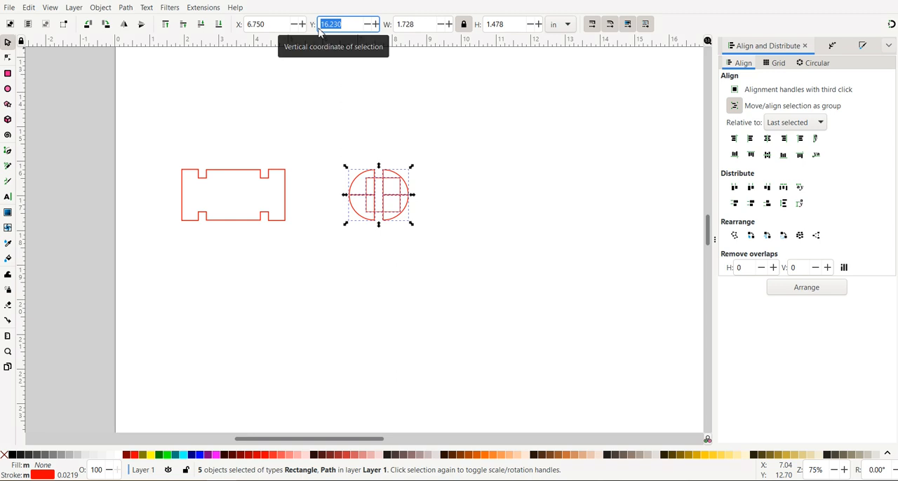
{"action": "type", "text": "16"}
{"action": "key", "text": "Tab"}
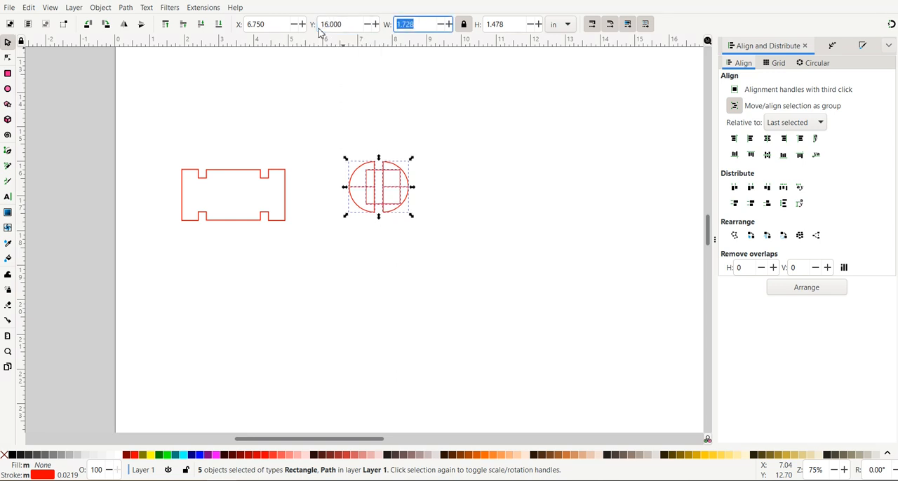
{"action": "left_click", "coordinate": [515, 188]}
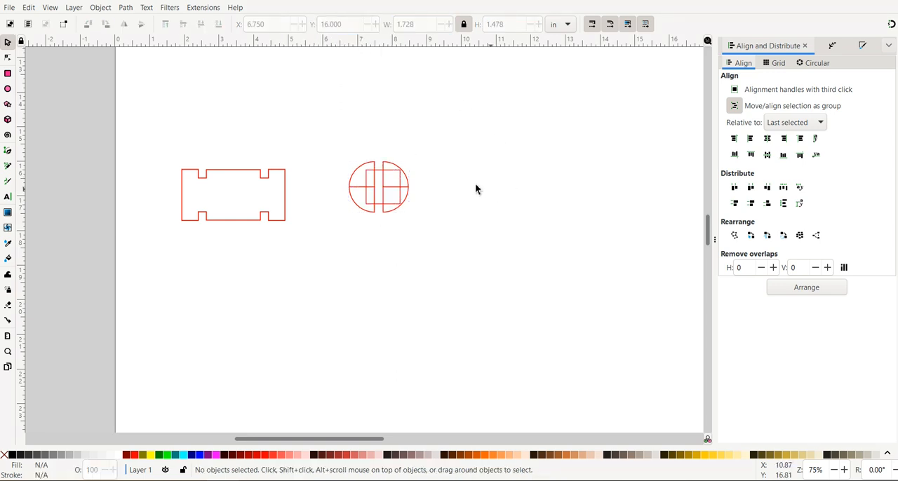
Step: Move the two upper quarters of the circle together to a Y position of 15.75 in
{"action": "left_click", "coordinate": [368, 166]}
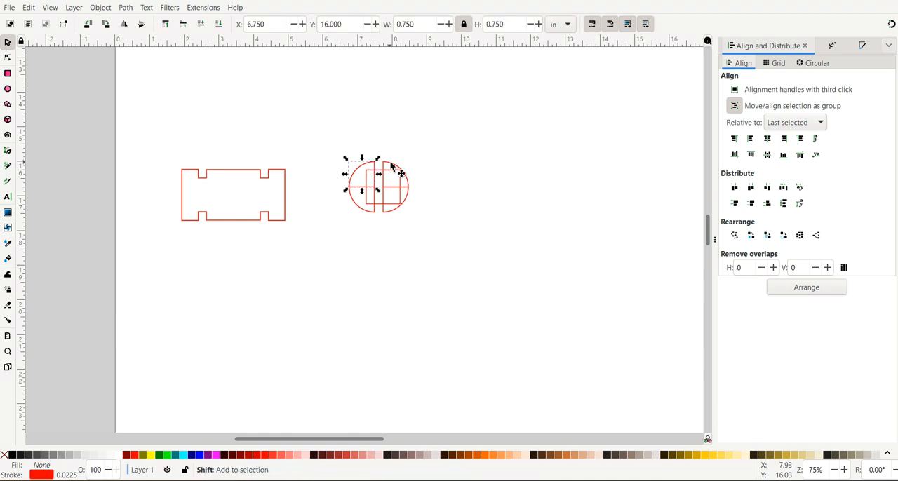
{"action": "left_click", "coordinate": [391, 167], "text": "shift"}
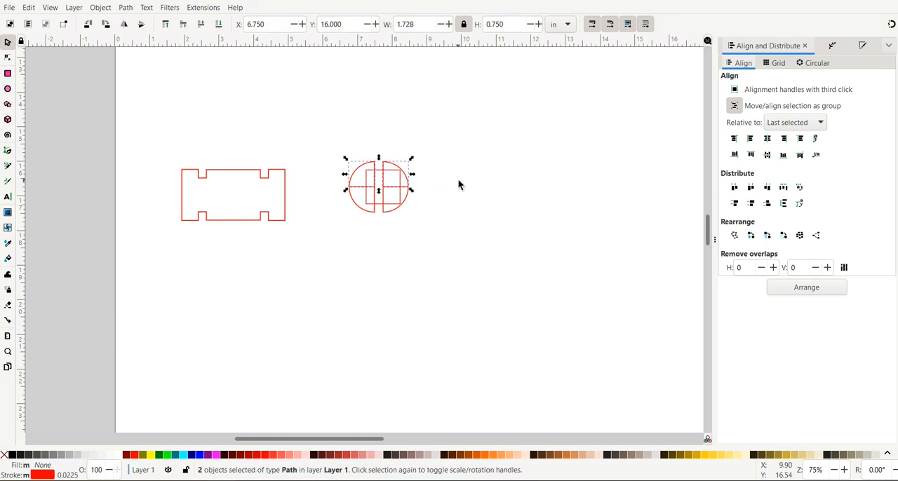
{"action": "left_click_drag", "start_coordinate": [346, 25], "coordinate": [314, 32]}
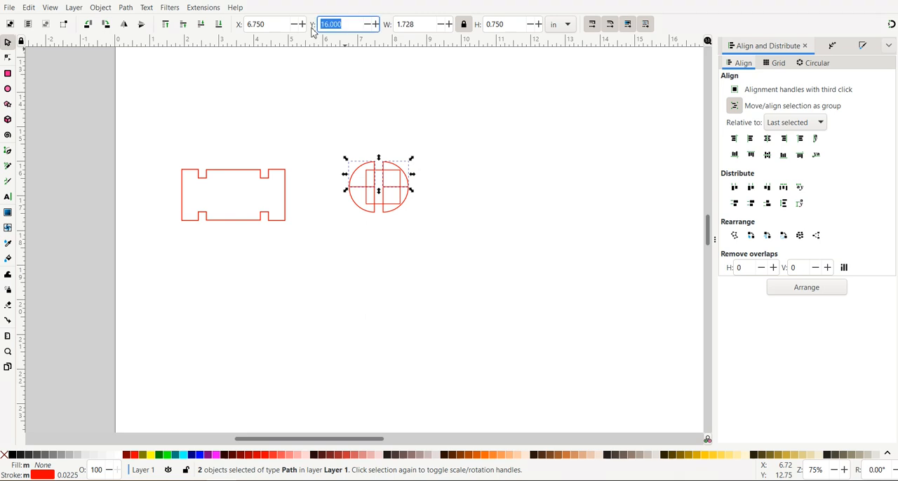
{"action": "type", "text": "15.75"}
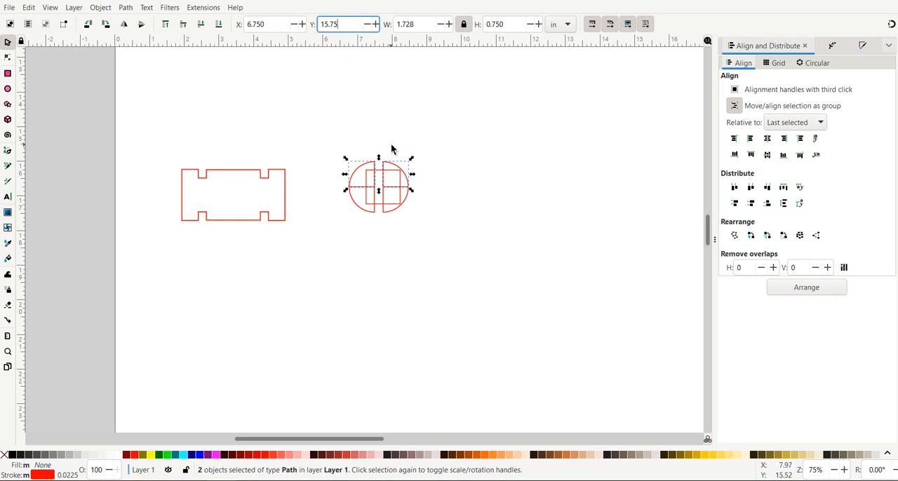
{"action": "key", "text": "Tab"}
{"action": "left_click", "coordinate": [463, 158]}
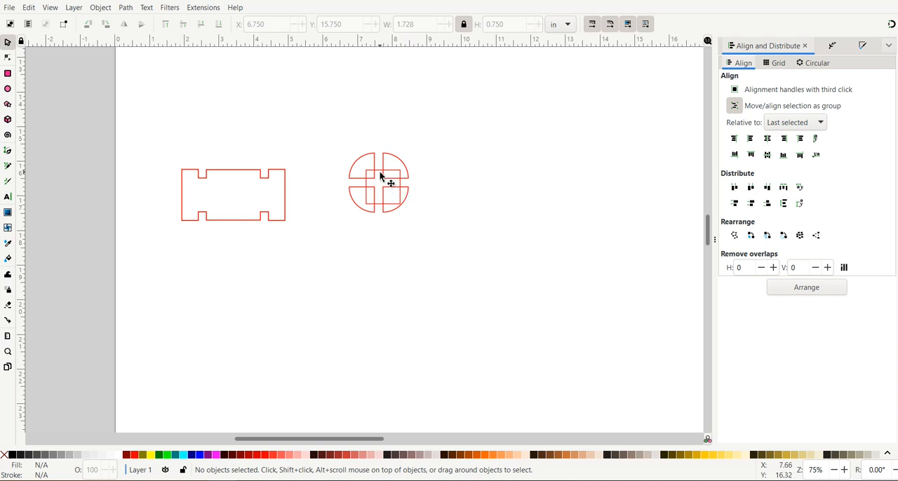
Step: Examine up close how the square sits relative to the four spaced circle quarters
{"action": "left_click", "coordinate": [379, 176]}
{"action": "left_click", "coordinate": [376, 210]}
{"action": "left_click", "coordinate": [375, 206]}
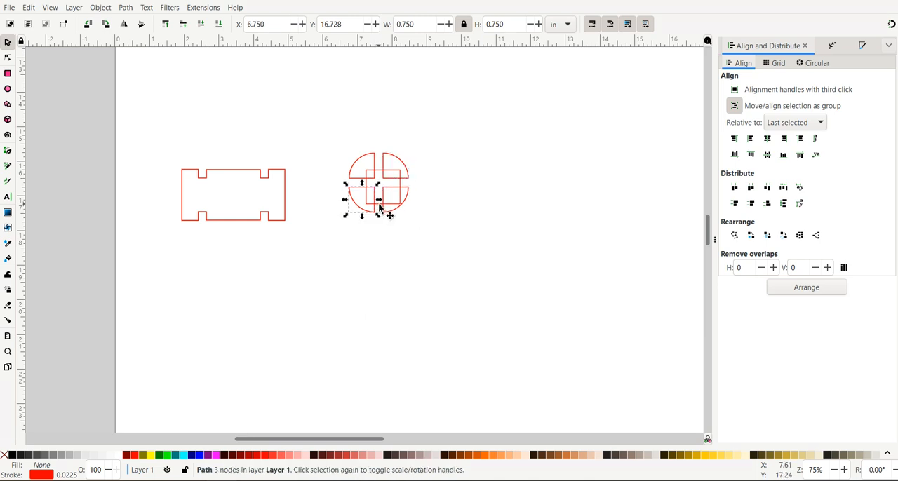
{"action": "left_click", "coordinate": [378, 206]}
{"action": "left_click", "coordinate": [430, 169]}
{"action": "left_click_drag", "start_coordinate": [419, 181], "coordinate": [334, 192]}
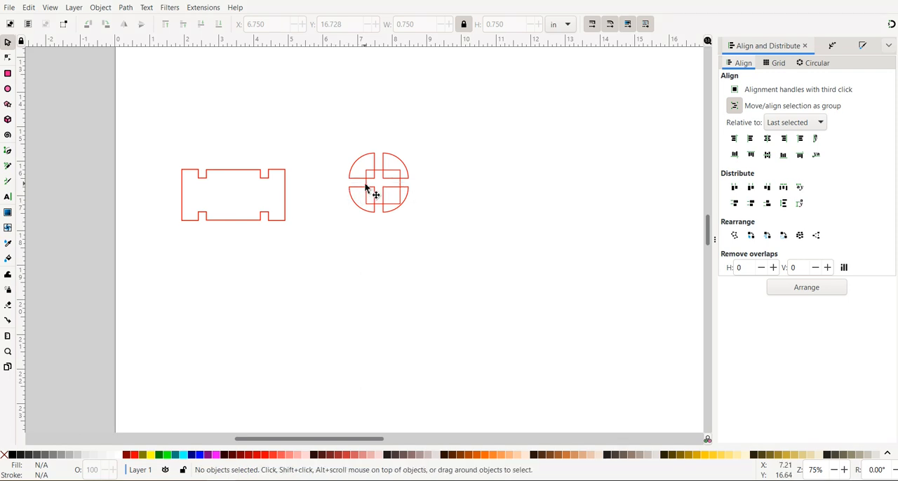
{"action": "left_click", "coordinate": [365, 186]}
{"action": "left_click", "coordinate": [366, 185]}
{"action": "left_click", "coordinate": [366, 186]}
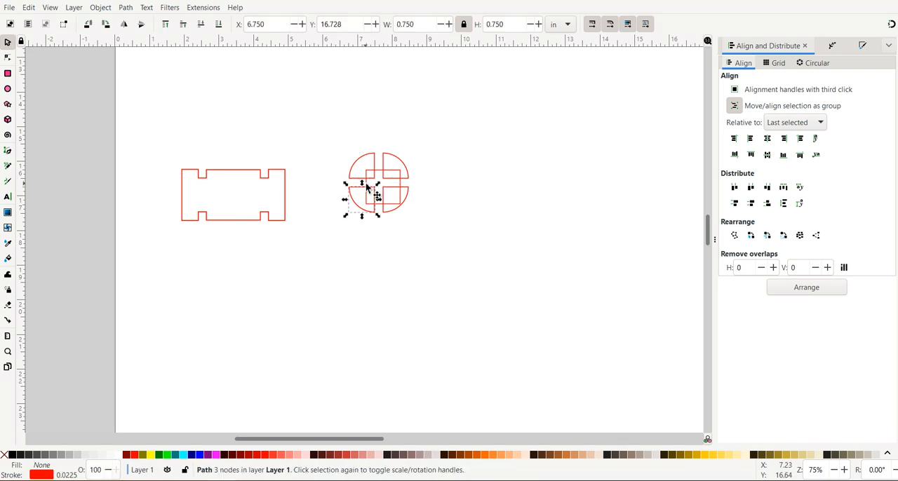
{"action": "scroll", "coordinate": [370, 188], "scroll_direction": "up", "scroll_amount": 3}
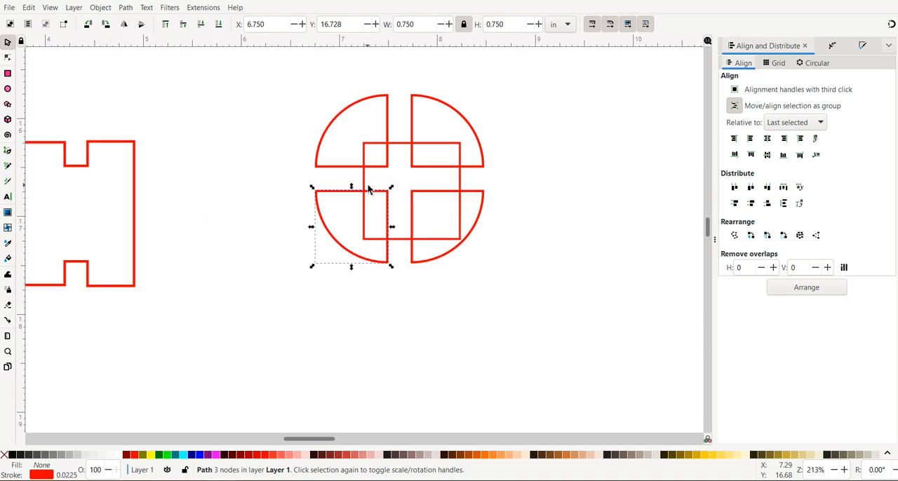
{"action": "left_click", "coordinate": [402, 145]}
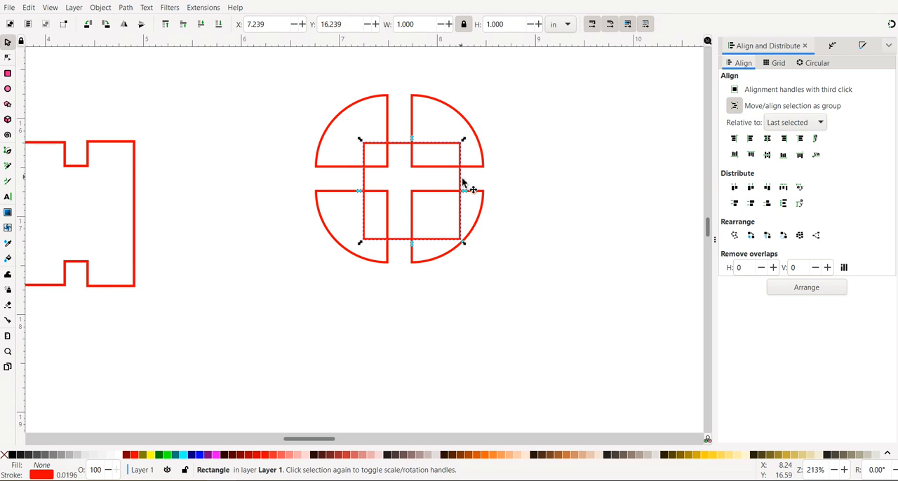
{"action": "left_click", "coordinate": [526, 145]}
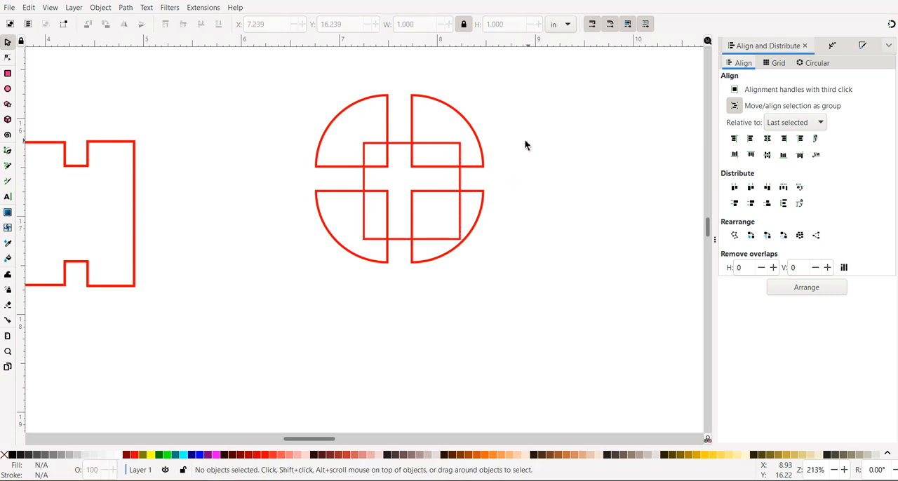
Step: Select all four circle quarters and add the square last so it serves as the alignment reference
{"action": "left_click", "coordinate": [343, 116]}
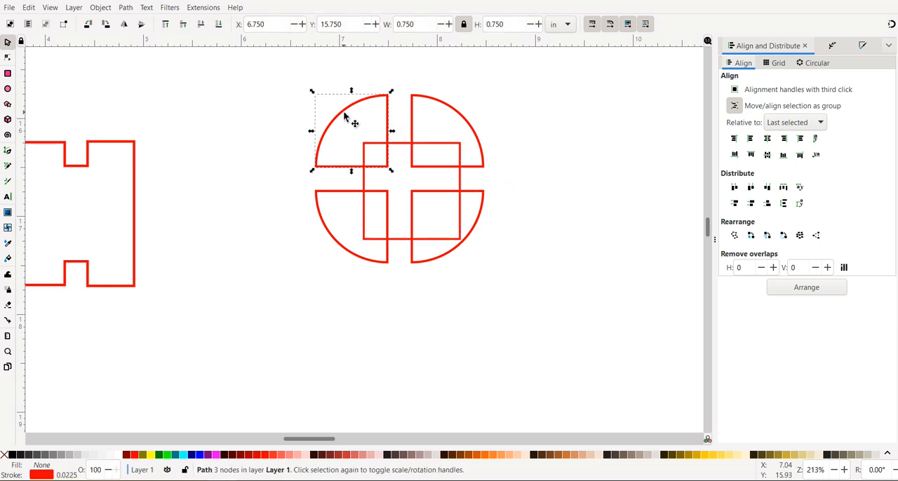
{"action": "left_click", "coordinate": [453, 114], "text": "shift"}
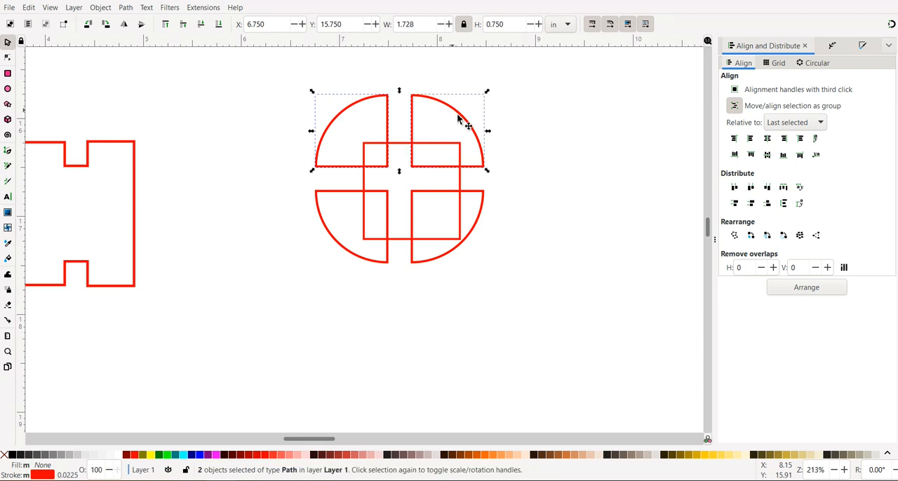
{"action": "left_click", "coordinate": [487, 219], "text": "shift"}
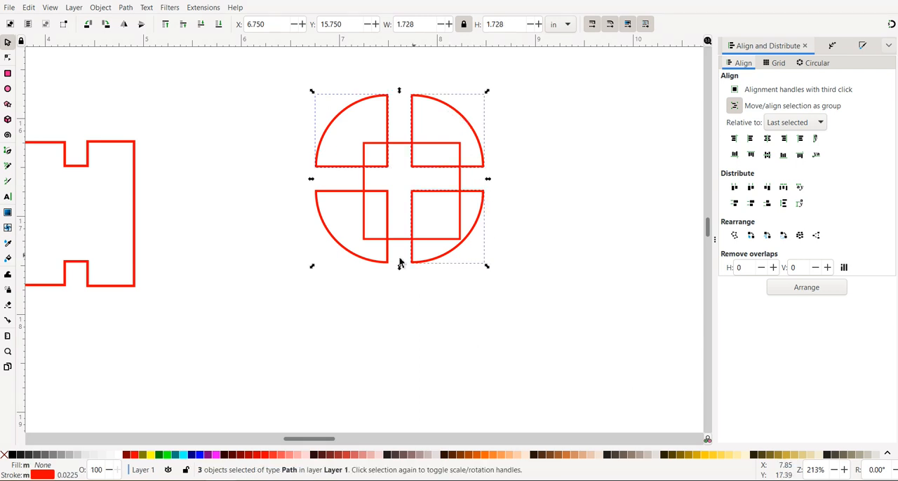
{"action": "left_click", "coordinate": [342, 251], "text": "shift"}
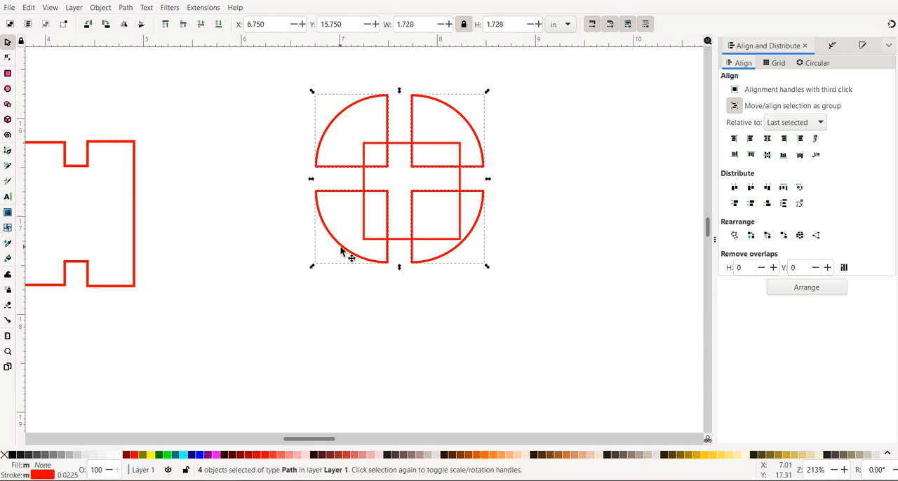
{"action": "left_click", "coordinate": [363, 181], "text": "shift"}
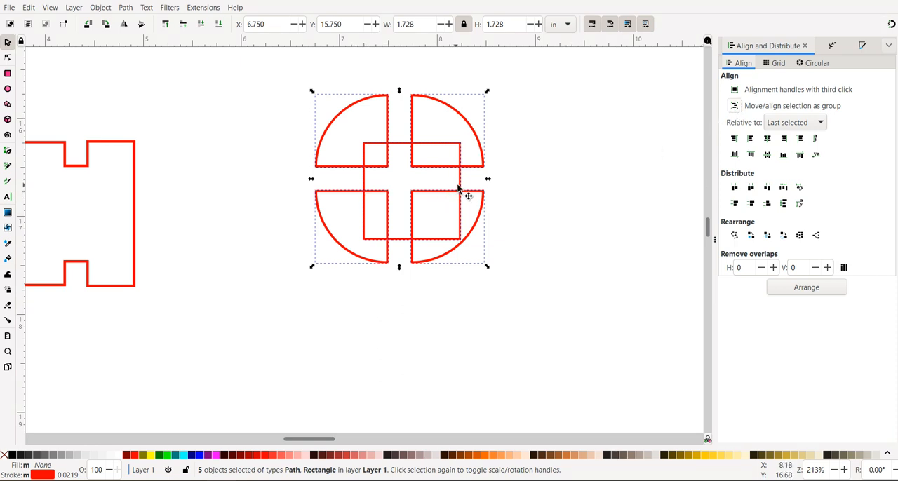
Step: Try centering the quarters individually on the square along both axes with group alignment off, and undo both alignments
{"action": "left_click", "coordinate": [767, 138]}
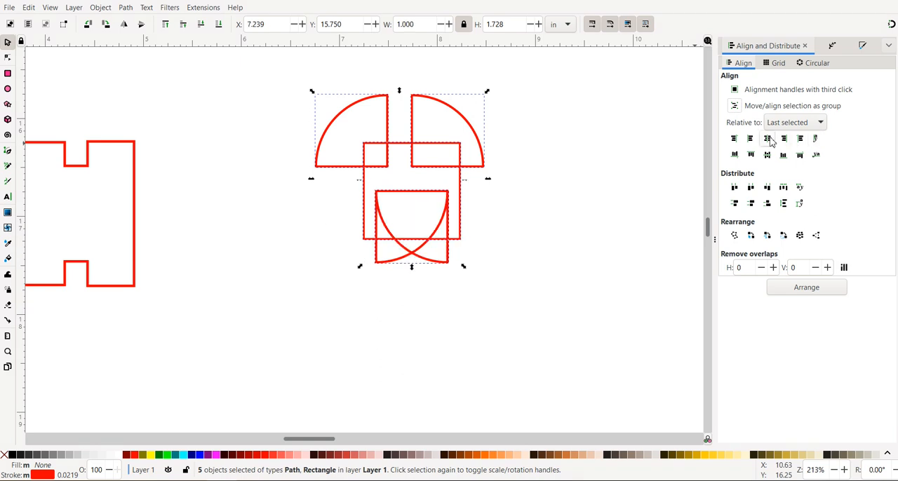
{"action": "left_click", "coordinate": [767, 155]}
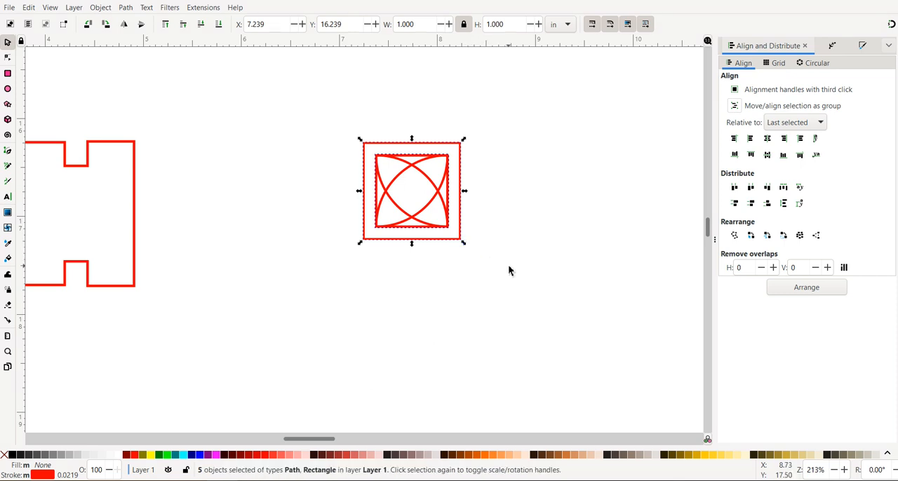
{"action": "key", "text": "ctrl+z"}
{"action": "key", "text": "ctrl+z"}
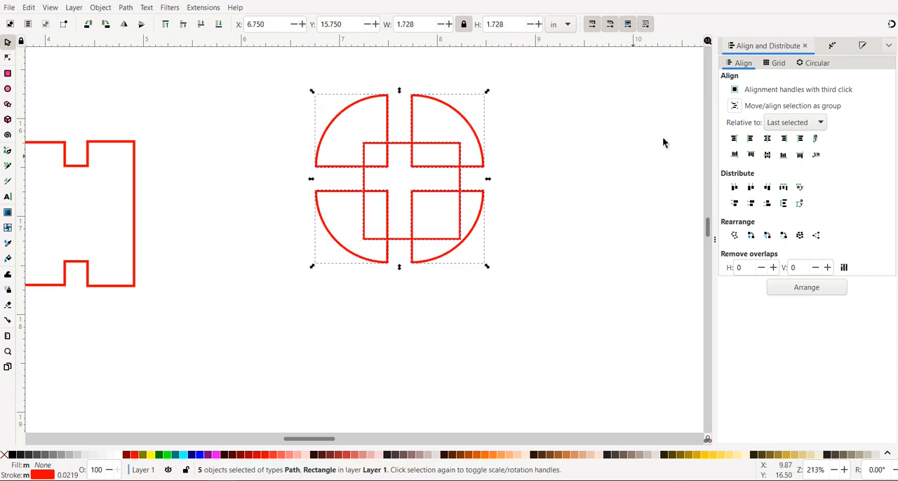
Step: Enable moving the selection as a group and center the four quarters on the square along both axes
{"action": "left_click", "coordinate": [734, 107]}
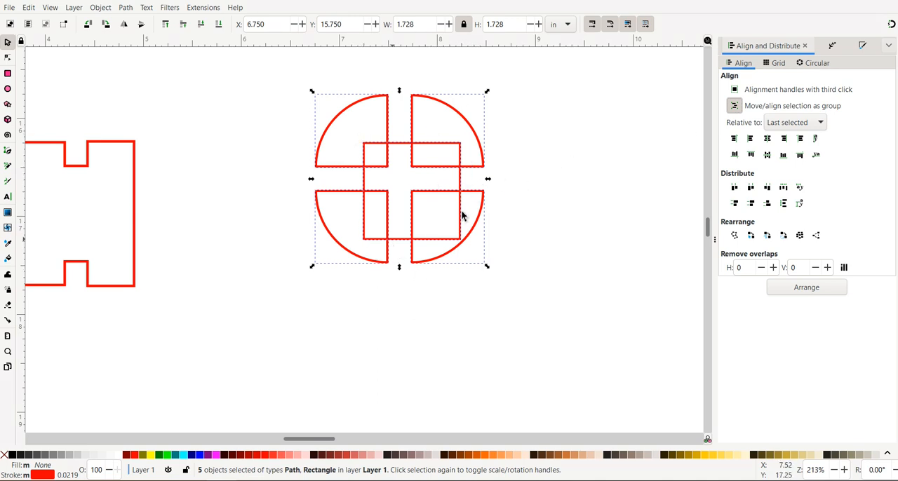
{"action": "left_click", "coordinate": [769, 142]}
{"action": "left_click", "coordinate": [769, 156]}
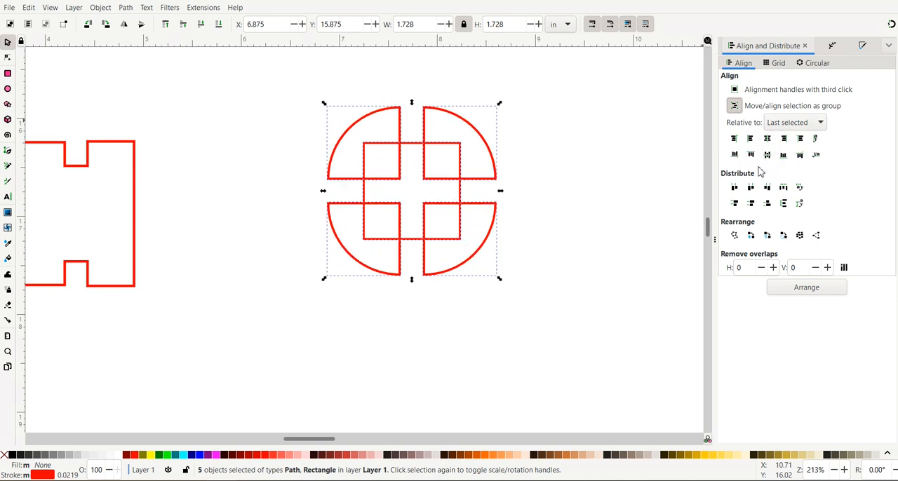
{"action": "left_click", "coordinate": [615, 186]}
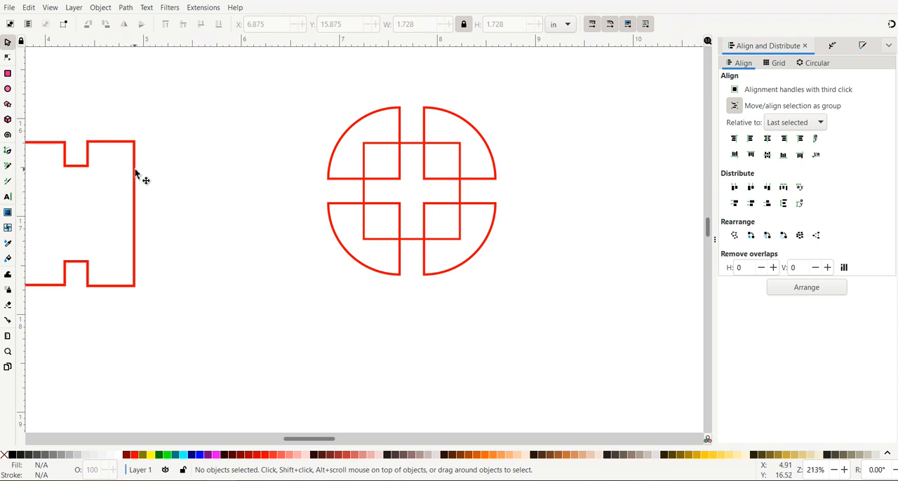
Step: Unite the four circle quarters and the square into one notched circle outline using Union
{"action": "left_click_drag", "start_coordinate": [289, 69], "coordinate": [544, 338]}
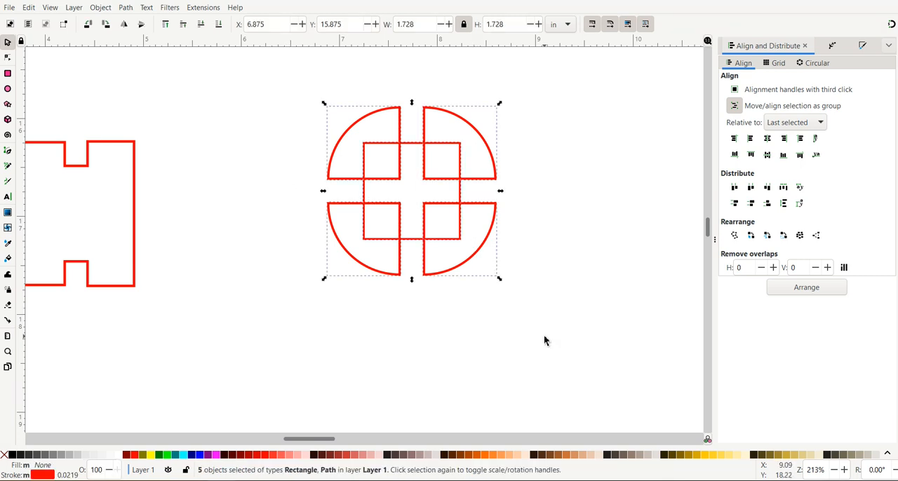
{"action": "left_click", "coordinate": [126, 7]}
{"action": "left_click", "coordinate": [139, 65]}
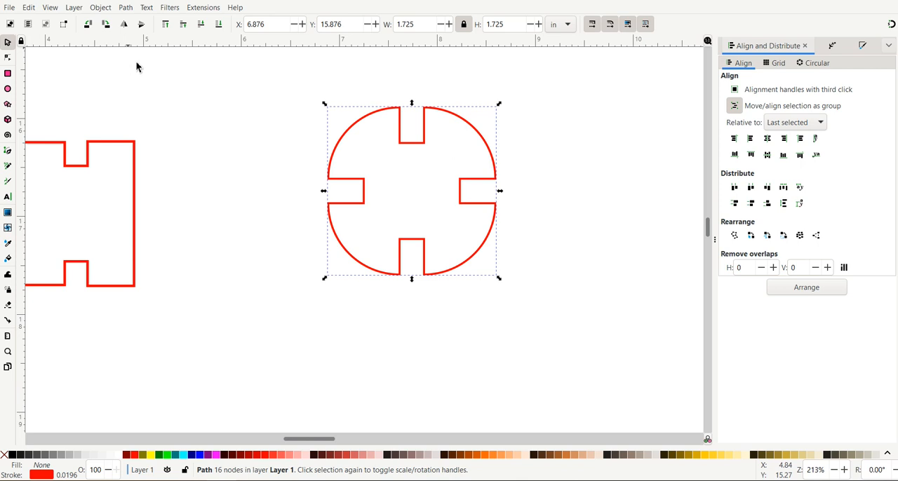
{"action": "left_click", "coordinate": [202, 203]}
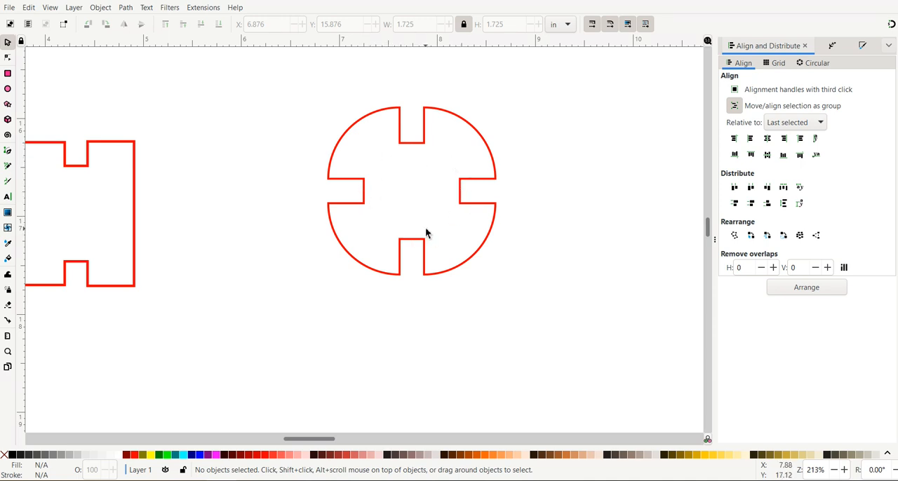
Step: Duplicate the notched circle twice, placing one copy at about X 8.96, Y 16.71 in and another above it at about X 9.06, Y 14.5 in
{"action": "left_click_drag", "start_coordinate": [425, 226], "coordinate": [284, 254]}
{"action": "scroll", "coordinate": [284, 247], "scroll_direction": "down", "scroll_amount": 2}
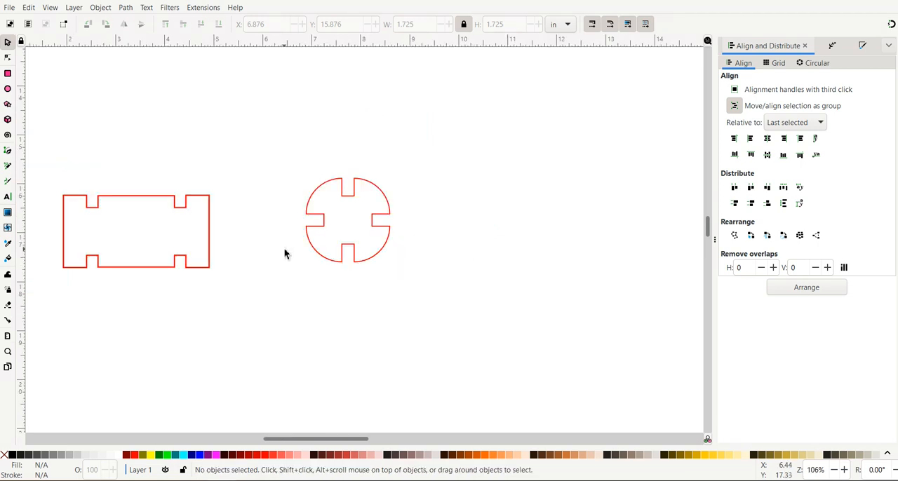
{"action": "left_click_drag", "start_coordinate": [292, 162], "coordinate": [452, 317]}
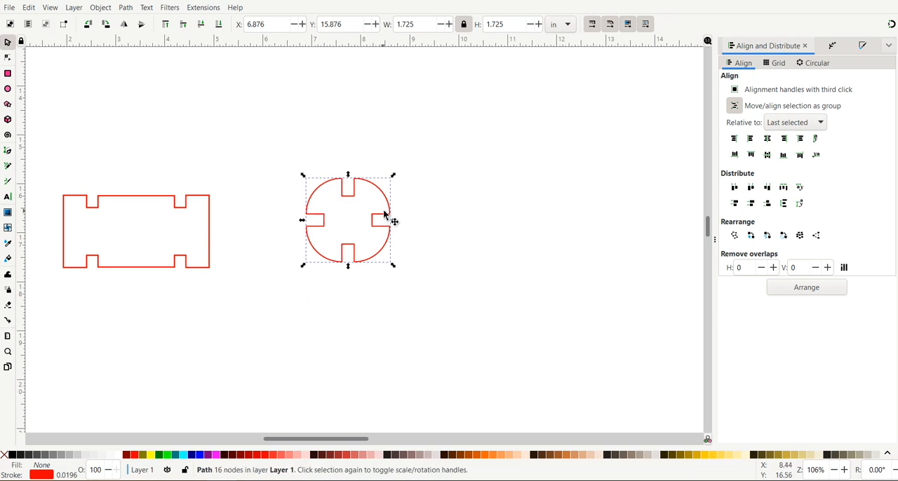
{"action": "key", "text": "ctrl+d"}
{"action": "left_click_drag", "start_coordinate": [383, 219], "coordinate": [487, 260]}
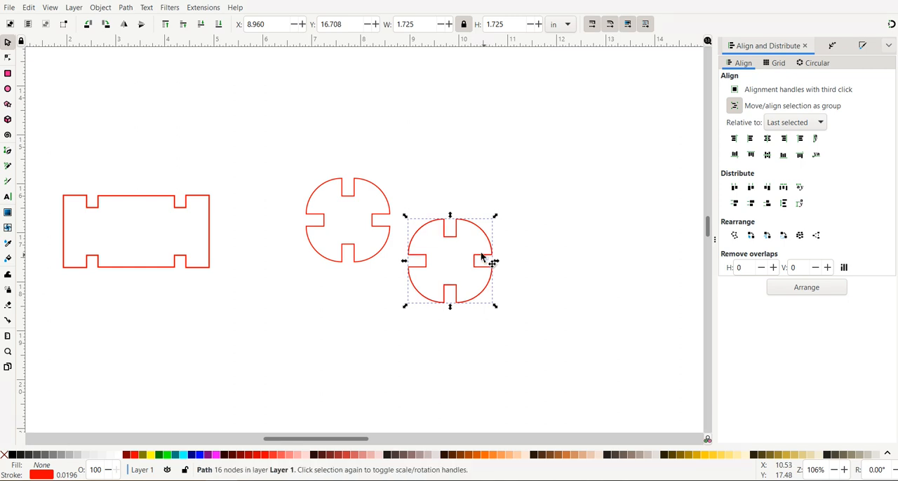
{"action": "key", "text": "ctrl+d"}
{"action": "left_click_drag", "start_coordinate": [454, 237], "coordinate": [453, 138]}
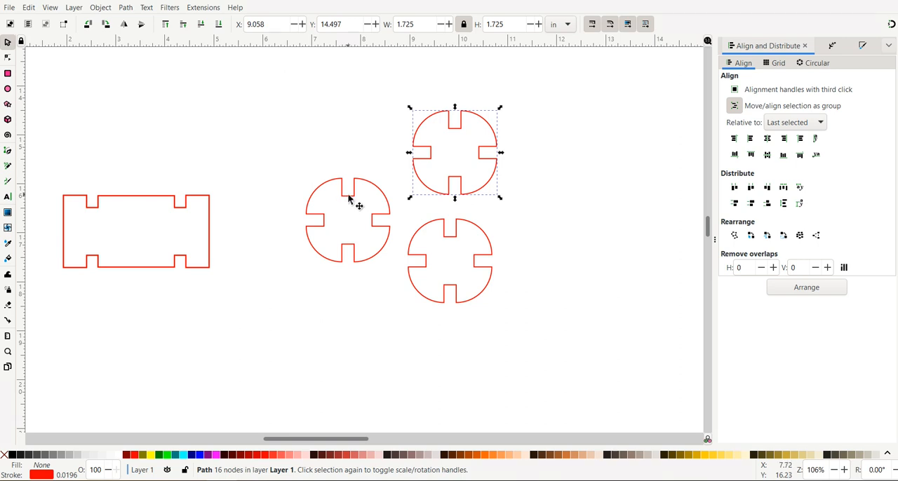
Step: Duplicate the notched rectangle twice, placing one copy at about X 3.85, Y 14.69 in and another at about X 4.63, Y 18.2 in
{"action": "key", "text": "ctrl+d"}
{"action": "left_click_drag", "start_coordinate": [154, 197], "coordinate": [252, 118]}
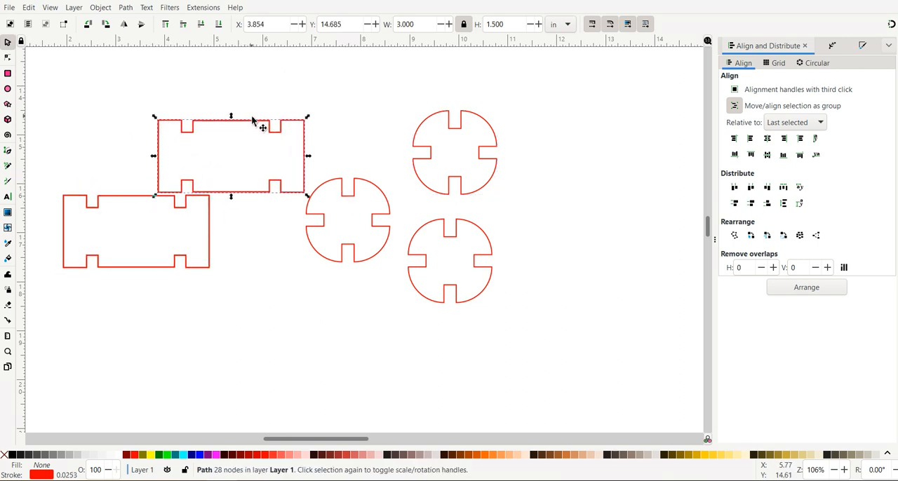
{"action": "left_click", "coordinate": [157, 270]}
{"action": "key", "text": "ctrl+d"}
{"action": "left_click_drag", "start_coordinate": [157, 272], "coordinate": [295, 374]}
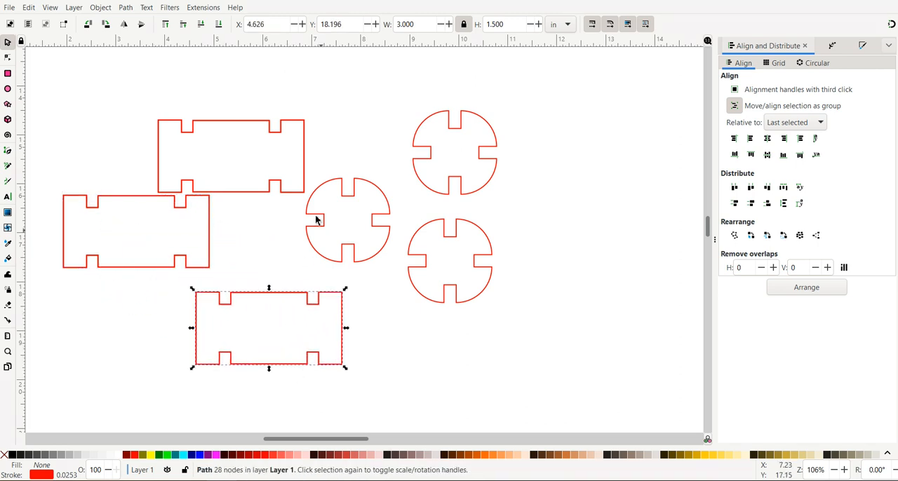
{"action": "left_click", "coordinate": [304, 162]}
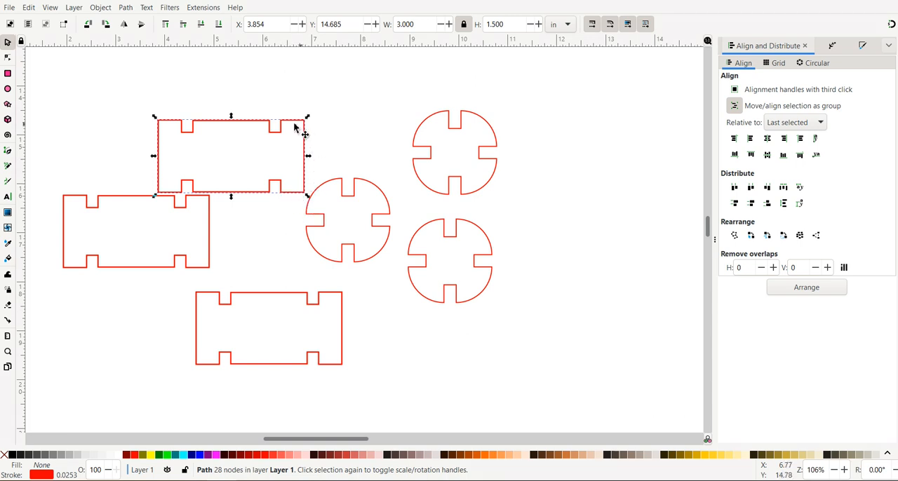
Step: Compare the stroke widths of the original notched circle and the upper notched rectangle, and set the circle's stroke width to 0.025 in
{"action": "left_click", "coordinate": [342, 184]}
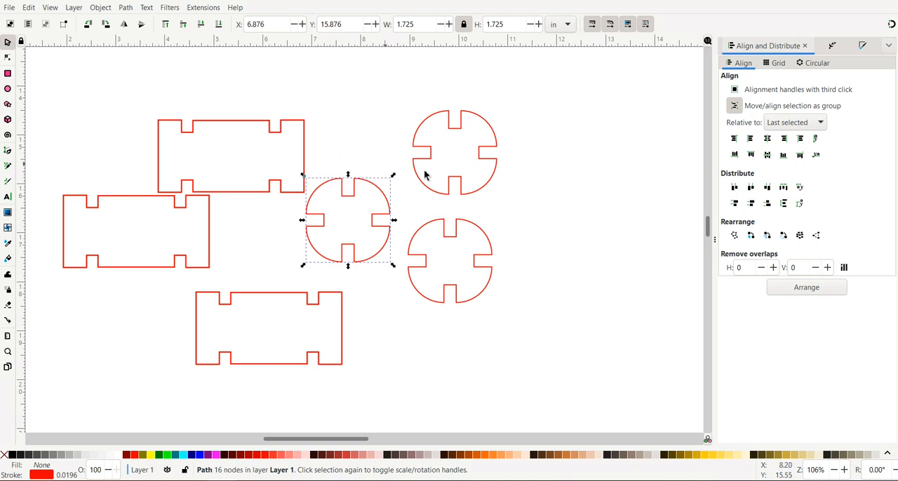
{"action": "left_click", "coordinate": [865, 46]}
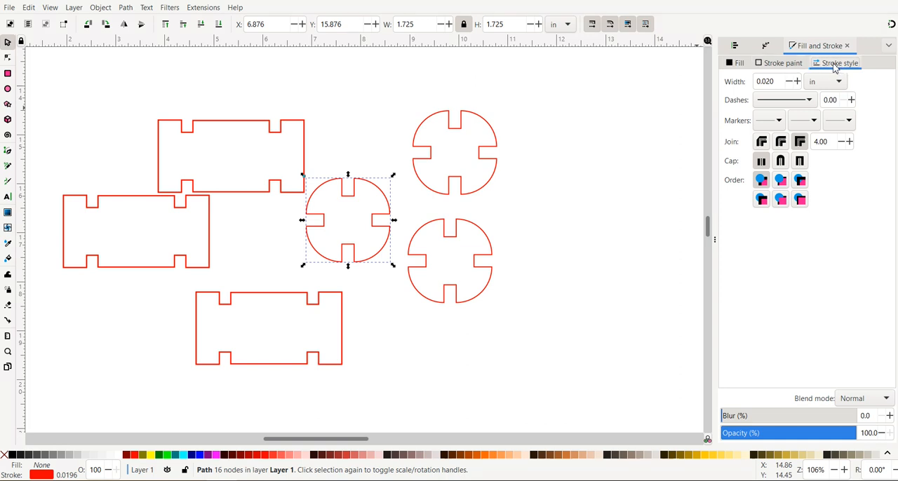
{"action": "left_click", "coordinate": [786, 65]}
{"action": "left_click", "coordinate": [737, 67]}
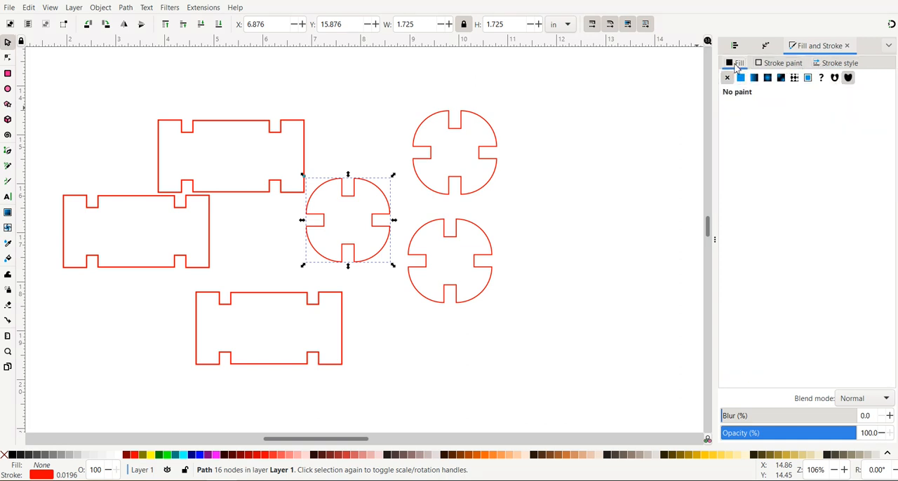
{"action": "left_click", "coordinate": [835, 65]}
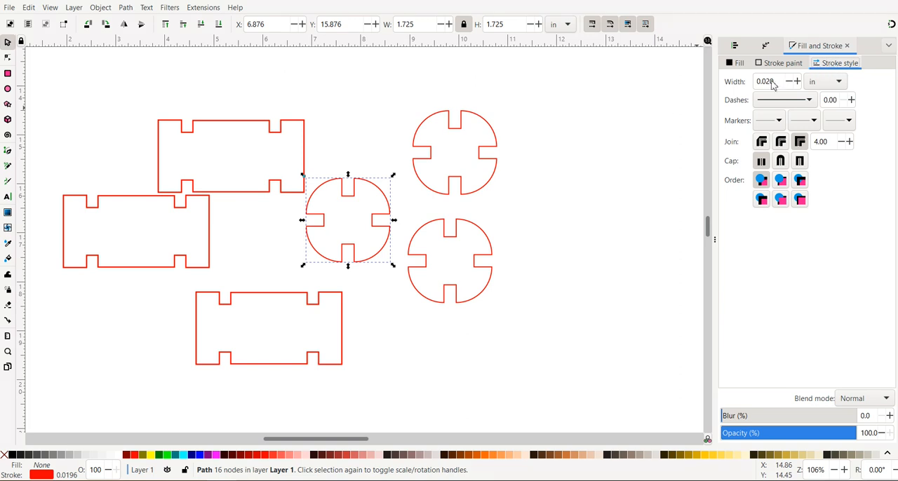
{"action": "left_click", "coordinate": [235, 126]}
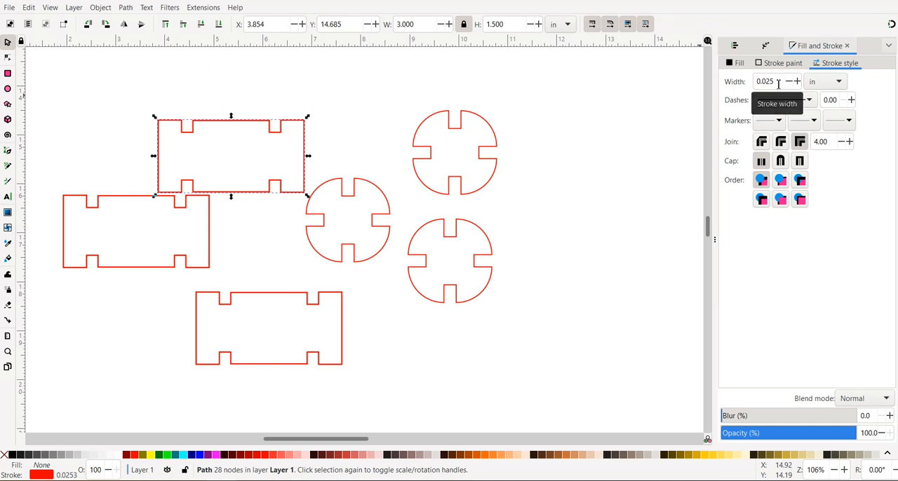
{"action": "left_click", "coordinate": [377, 188]}
{"action": "left_click", "coordinate": [781, 82]}
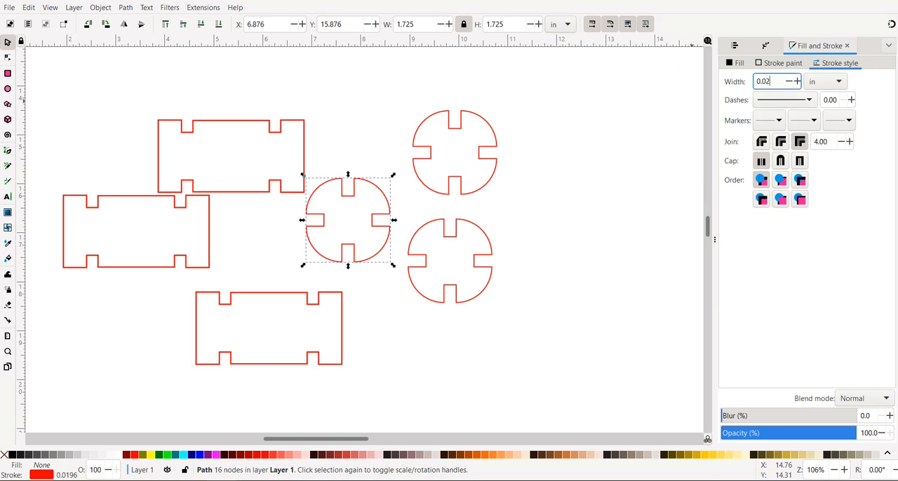
{"action": "key", "text": "Return"}
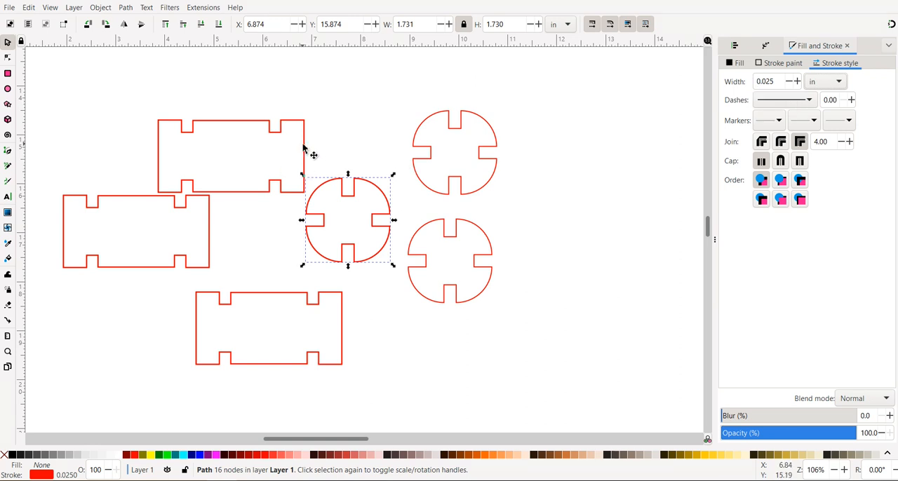
Step: Set the stroke width of the two duplicated notched circles, first the upper and then the lower one, to 0.025 in
{"action": "left_click", "coordinate": [432, 150]}
{"action": "left_click", "coordinate": [778, 83]}
{"action": "type", "text": "5"}
{"action": "key", "text": "Return"}
{"action": "left_click", "coordinate": [494, 247]}
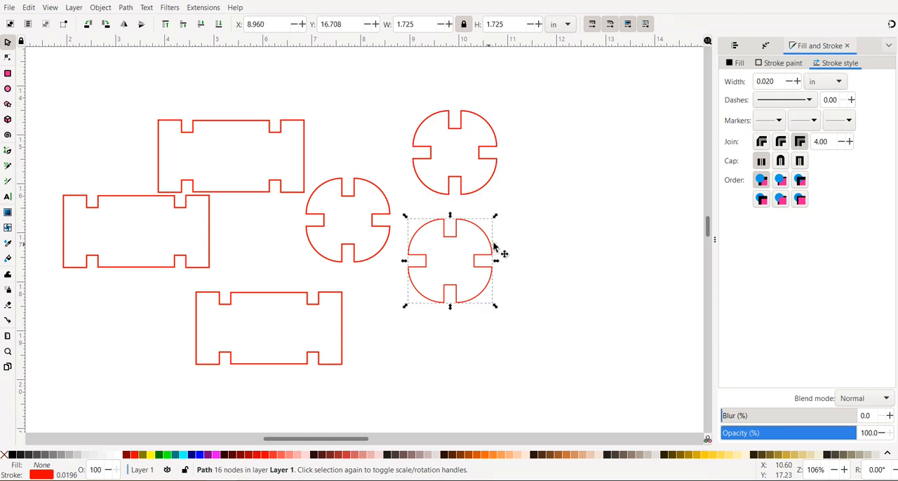
{"action": "left_click", "coordinate": [776, 84]}
{"action": "key", "text": "Return"}
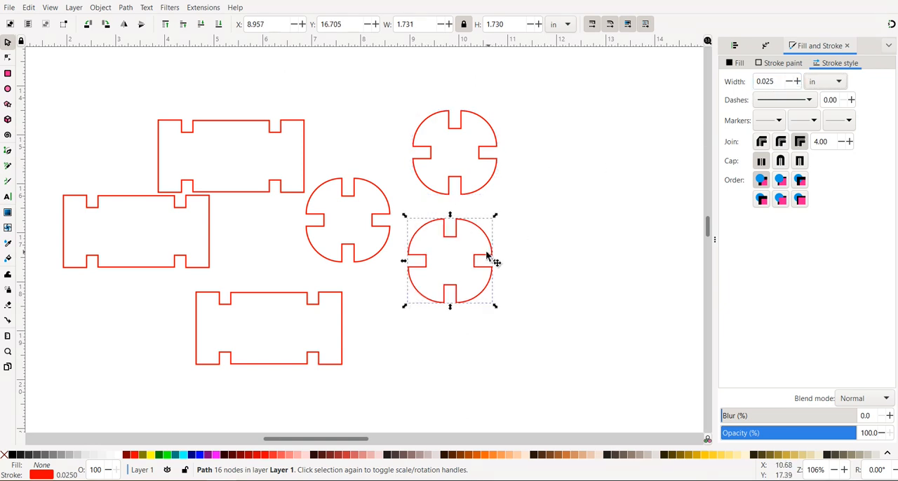